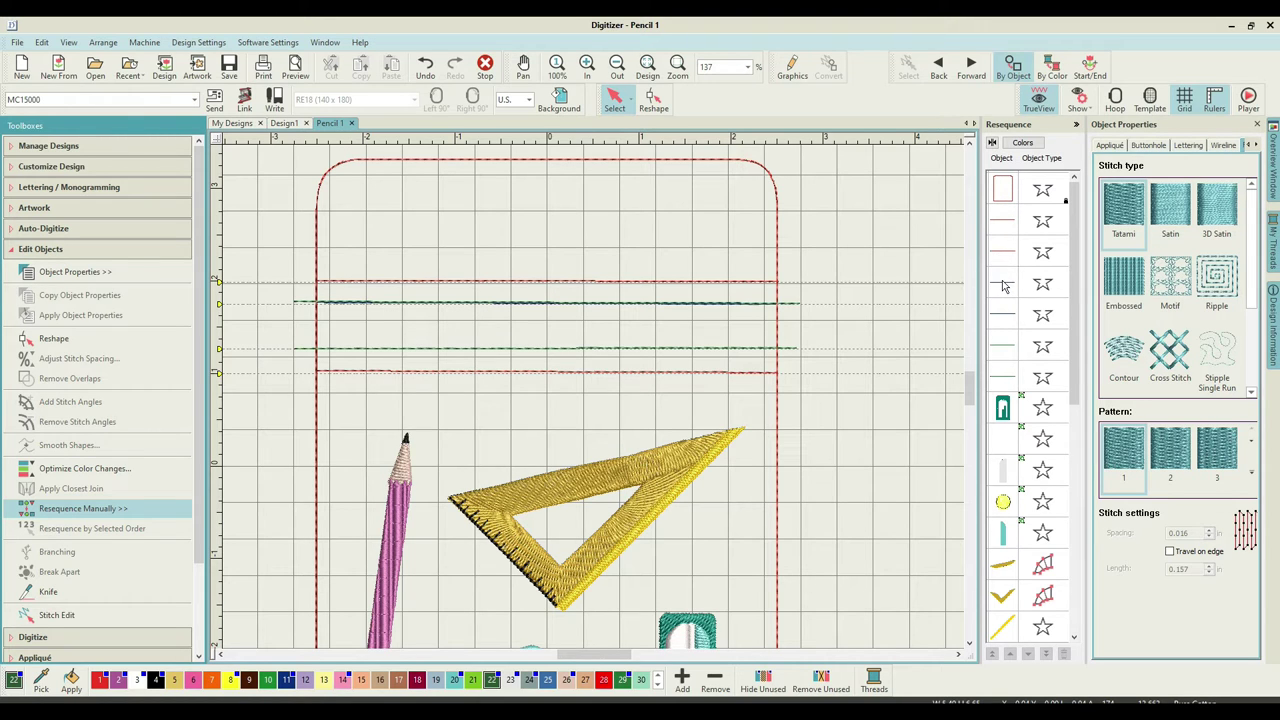
# Step: Move the upper zip line in the Resequence order so it stitches right after the paperclip
pyautogui.click(1005, 346)
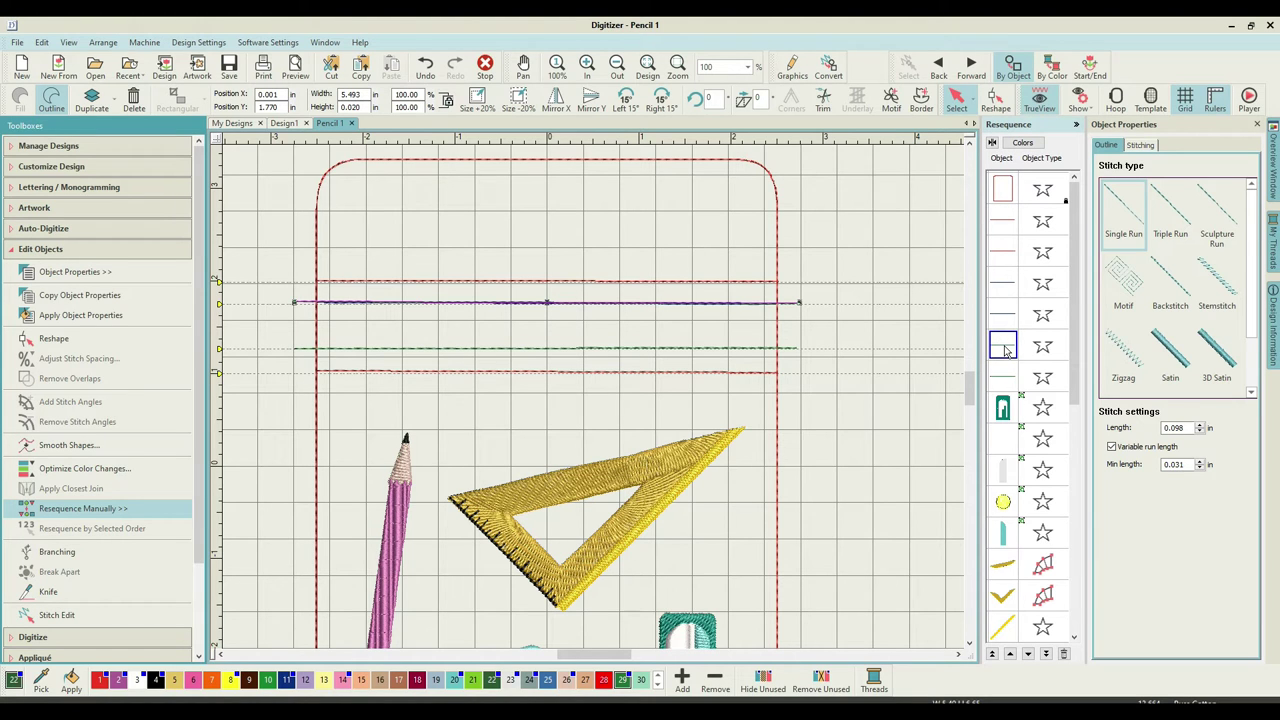
pyautogui.click(1005, 347)
pyautogui.click(1009, 652)
pyautogui.click(1009, 652)
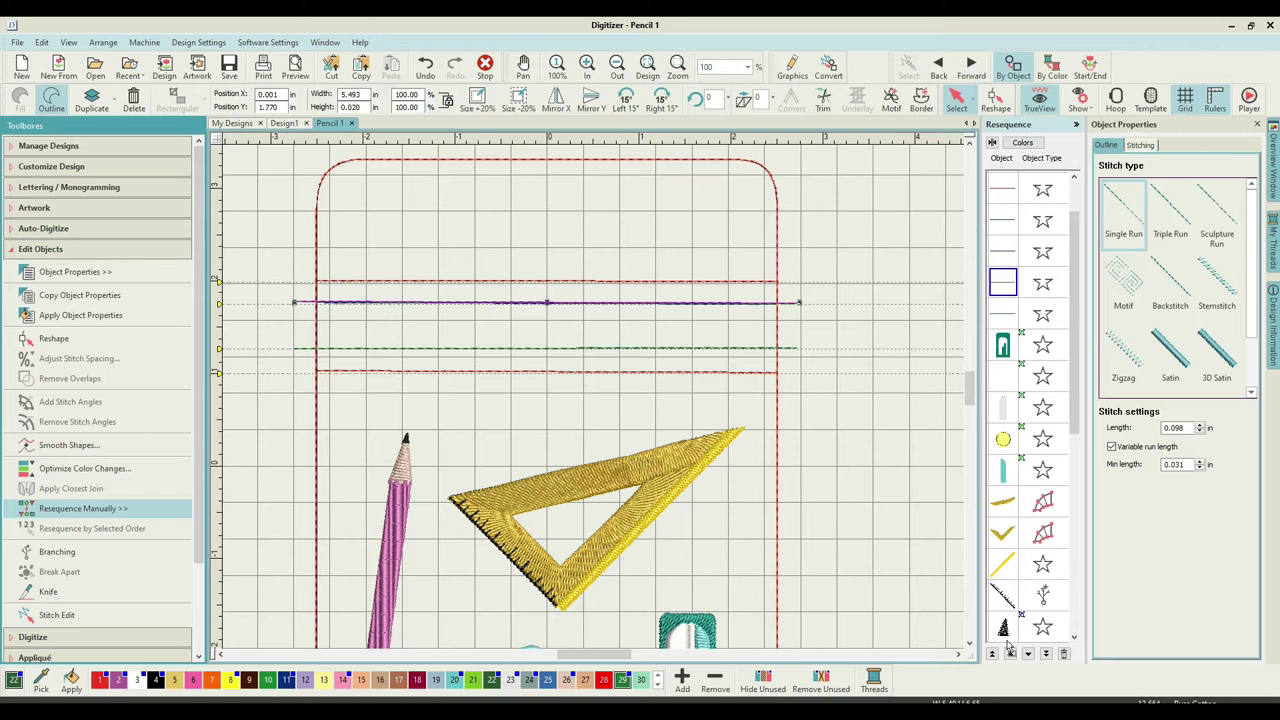
pyautogui.click(1010, 651)
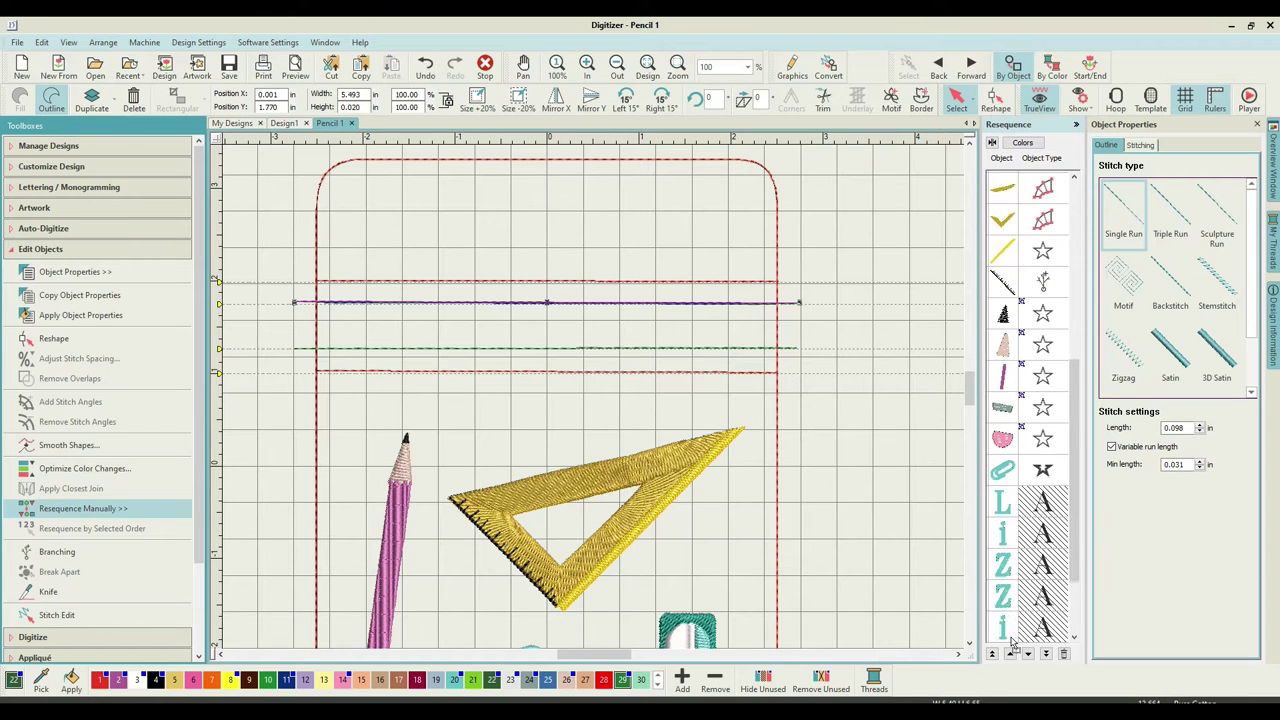
pyautogui.scroll(-1, 1011, 643)
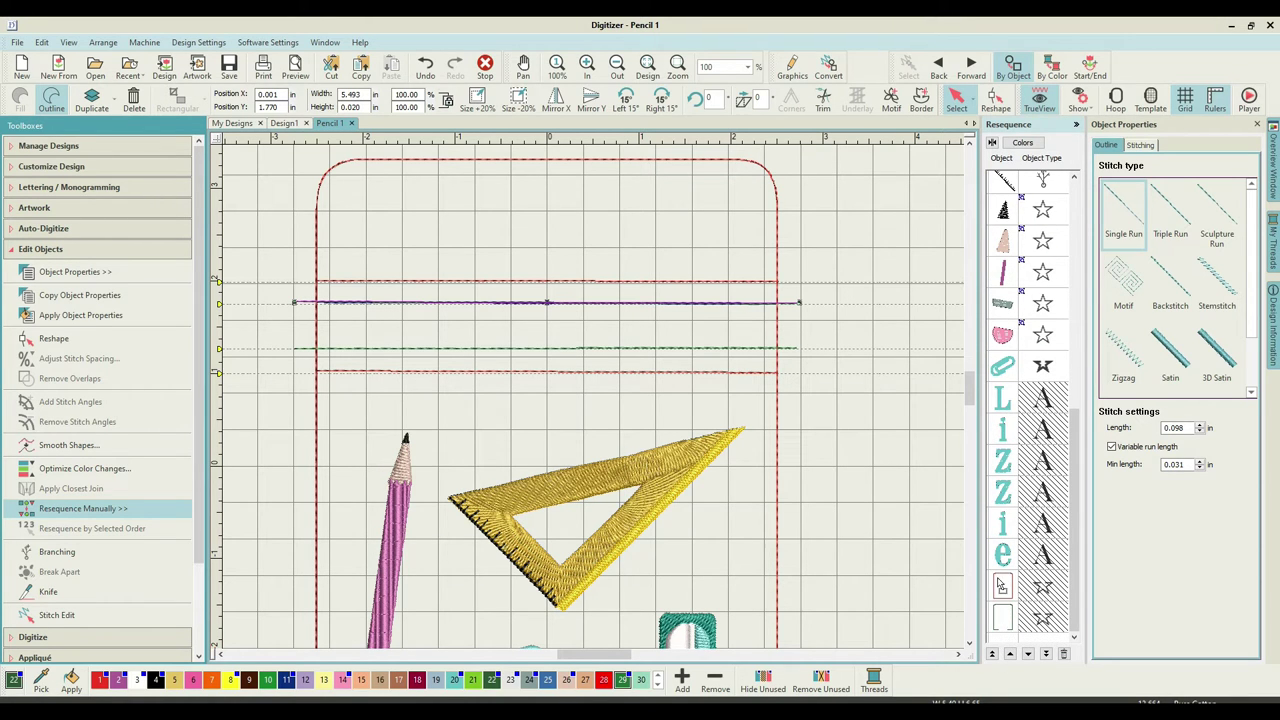
pyautogui.click(1000, 582)
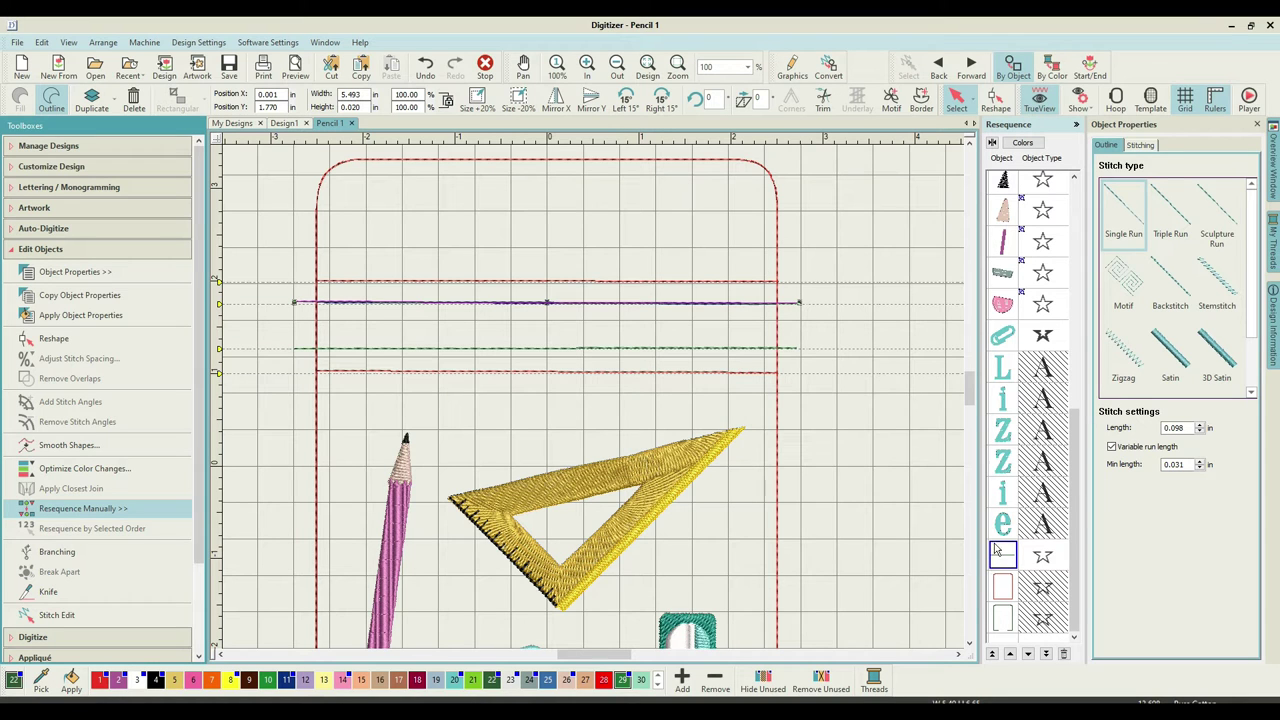
pyautogui.click(997, 358)
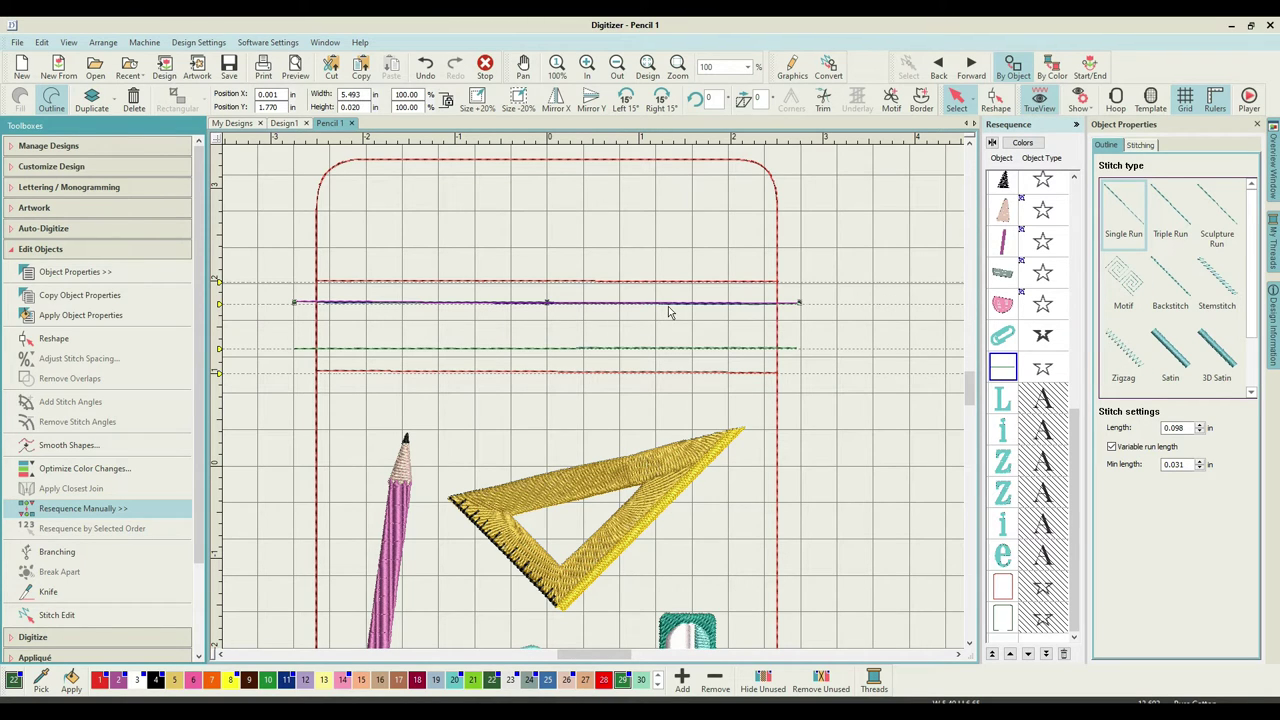
pyautogui.click(1001, 368)
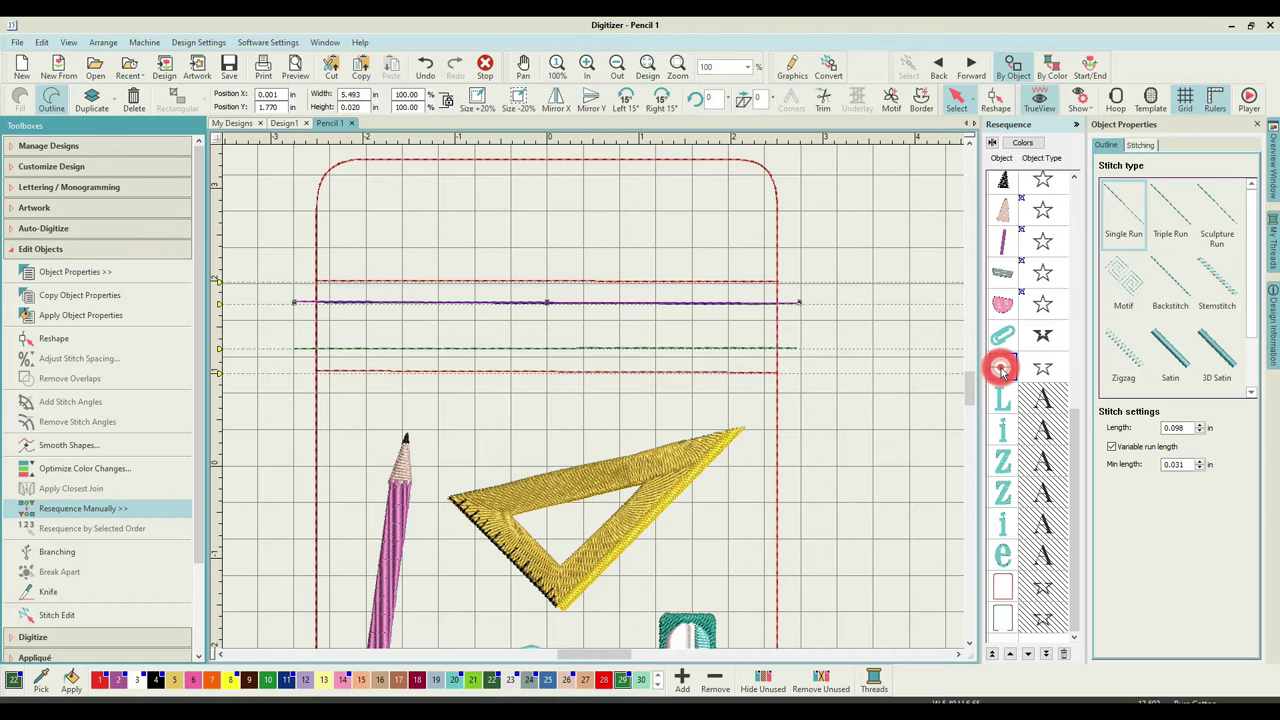
pyautogui.click(888, 416)
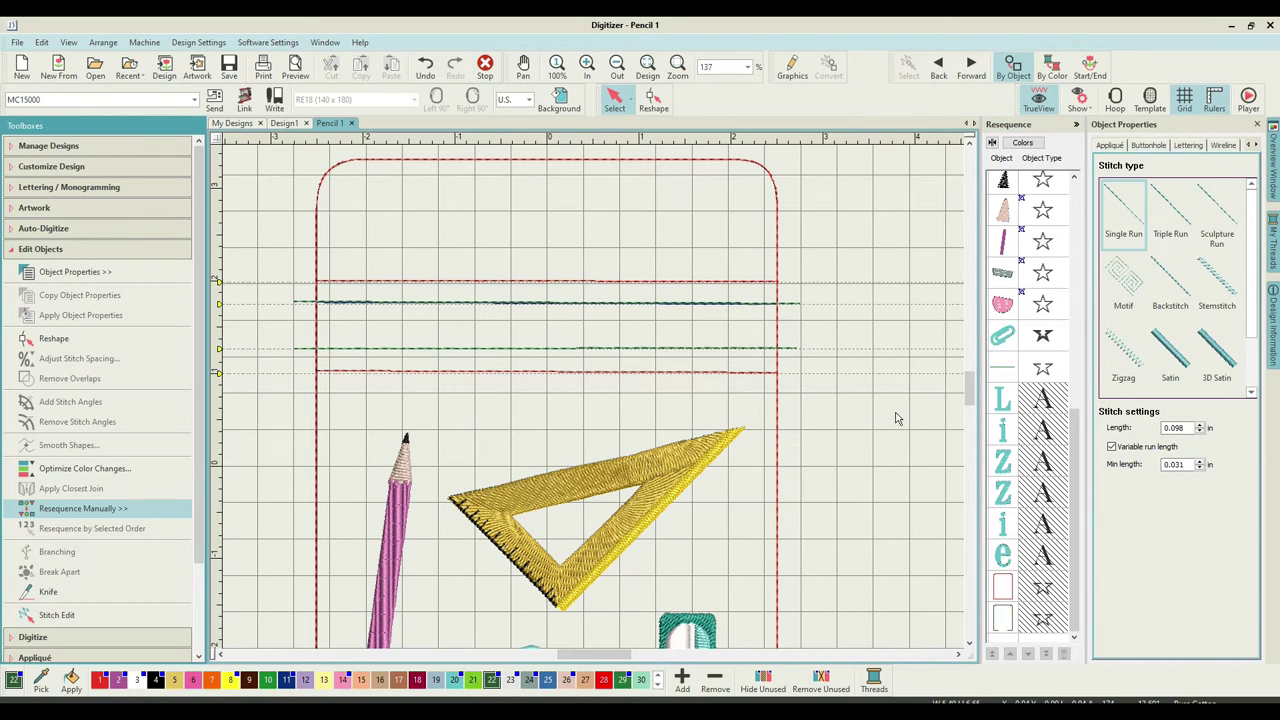
pyautogui.scroll(2, 594, 402)
pyautogui.scroll(-4, 594, 400)
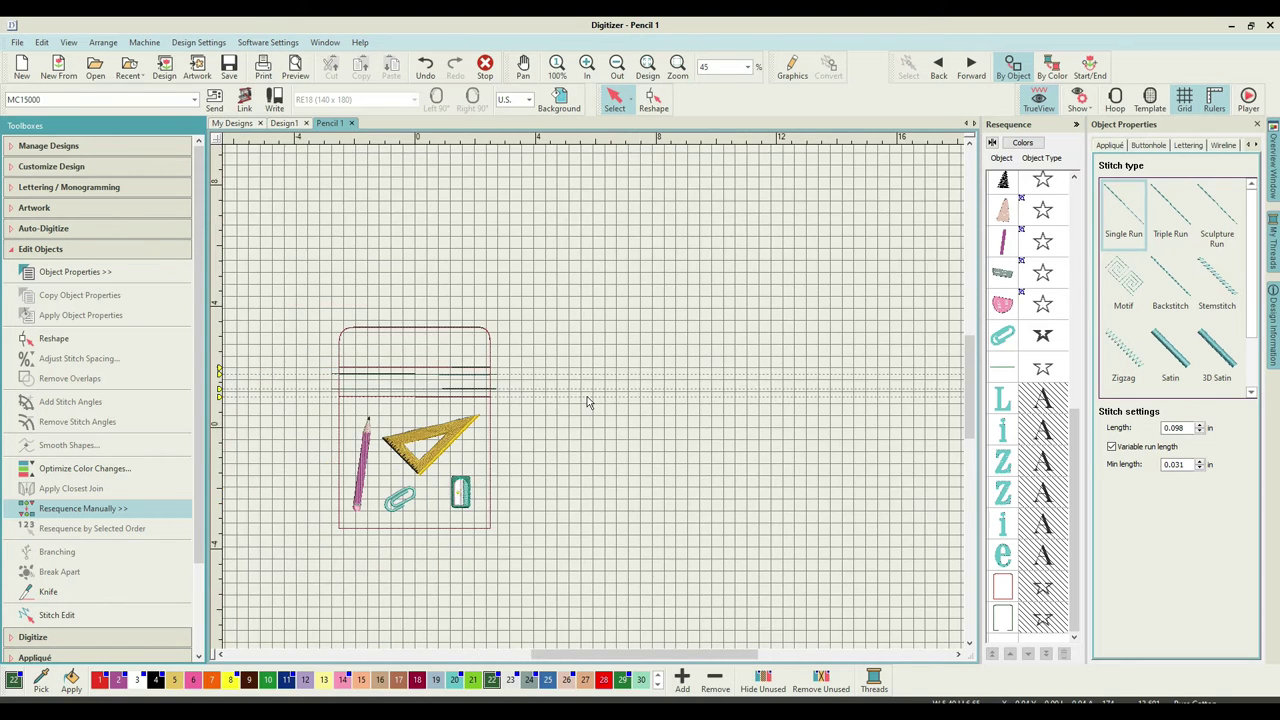
pyautogui.scroll(2, 587, 396)
pyautogui.scroll(1, 612, 399)
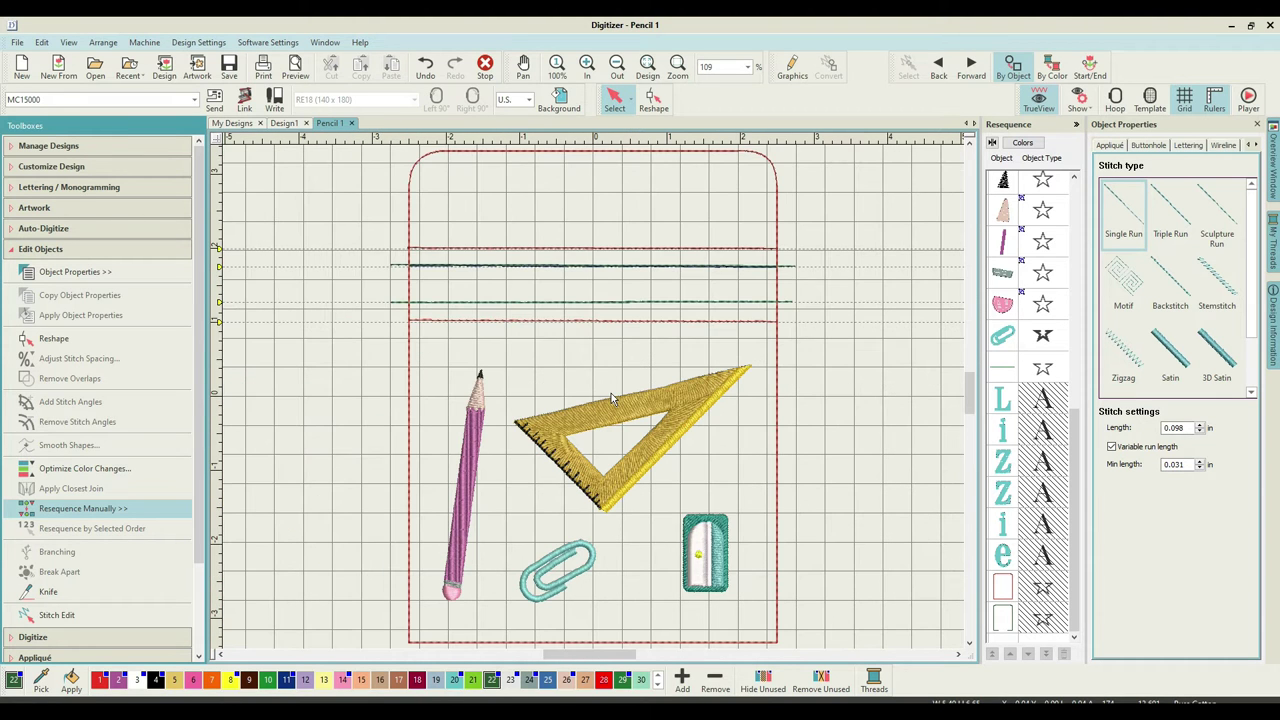
pyautogui.moveTo(1072, 420); pyautogui.dragTo(1050, 226)
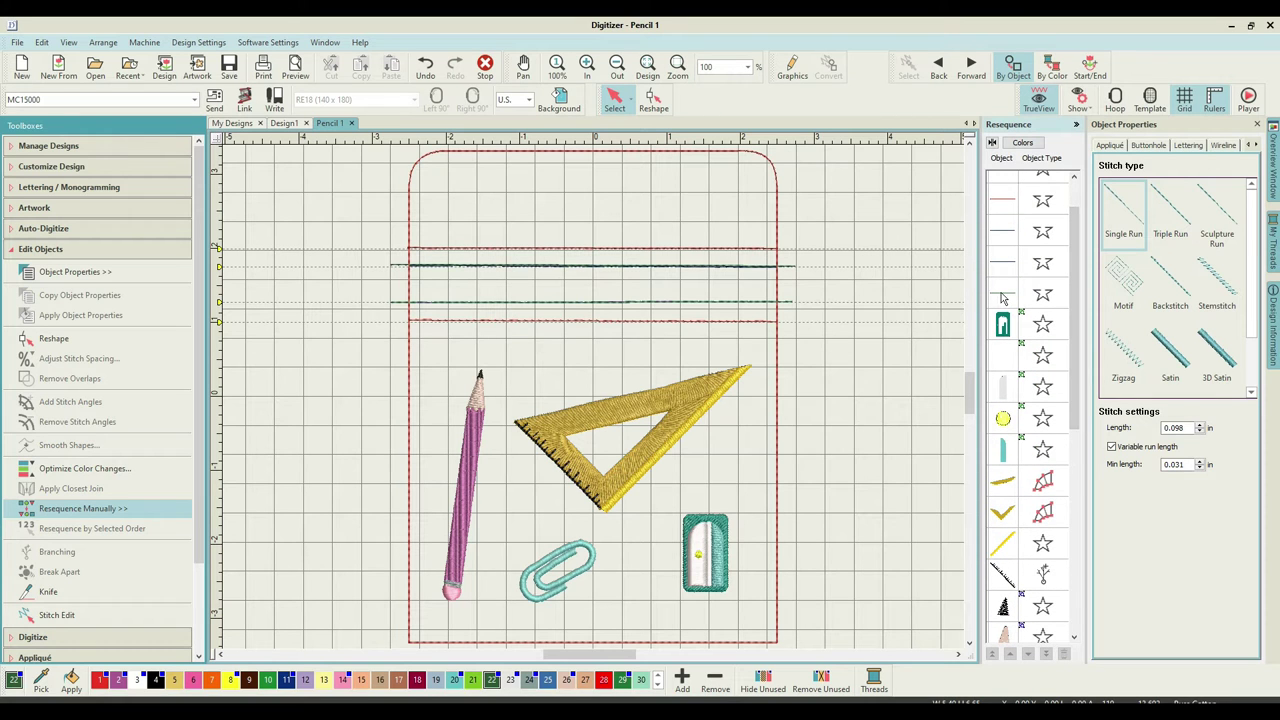
pyautogui.click(1003, 294)
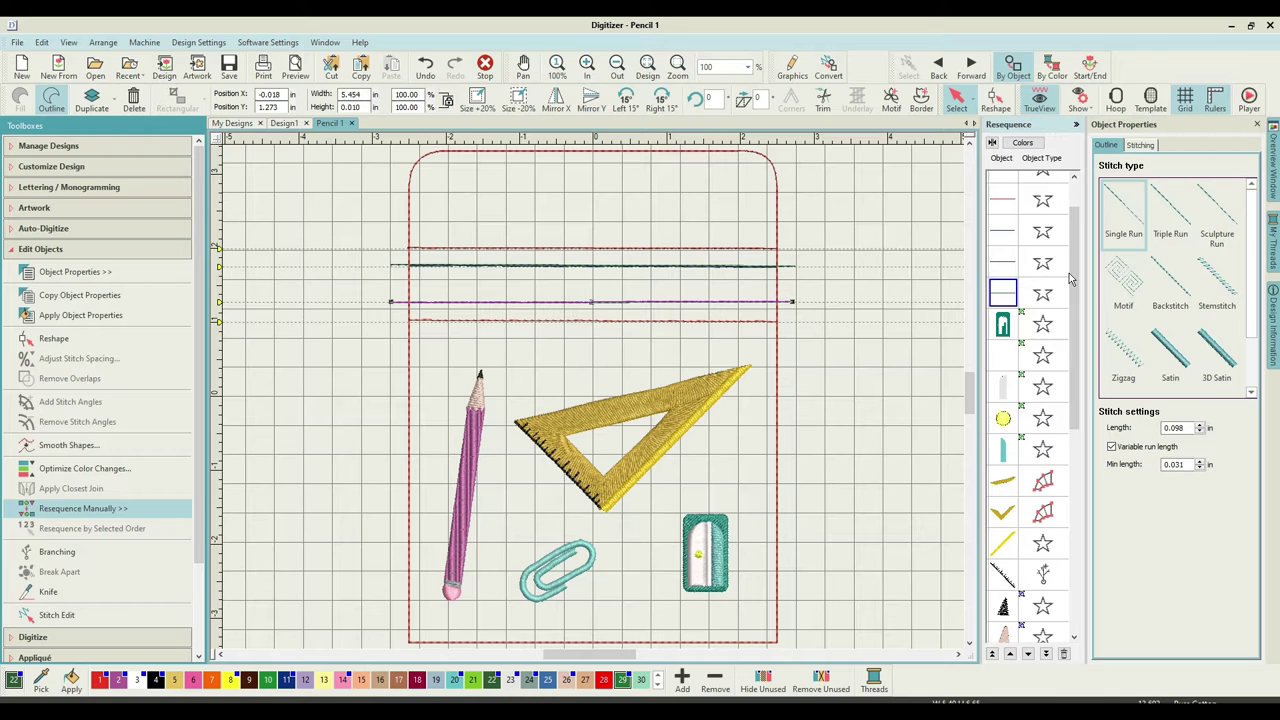
pyautogui.scroll(-7, 1043, 425)
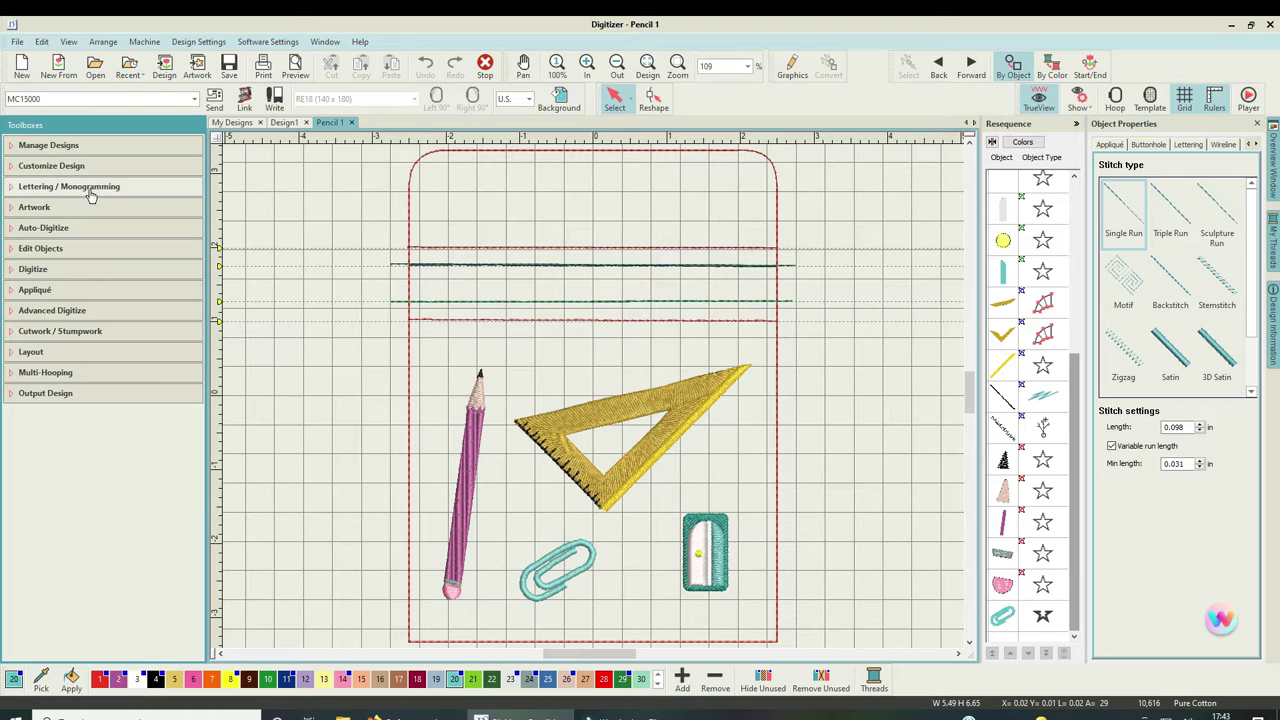
# Step: Start a new Bauhaus lettering object and get its Enter text box ready for the name
pyautogui.click(89, 189)
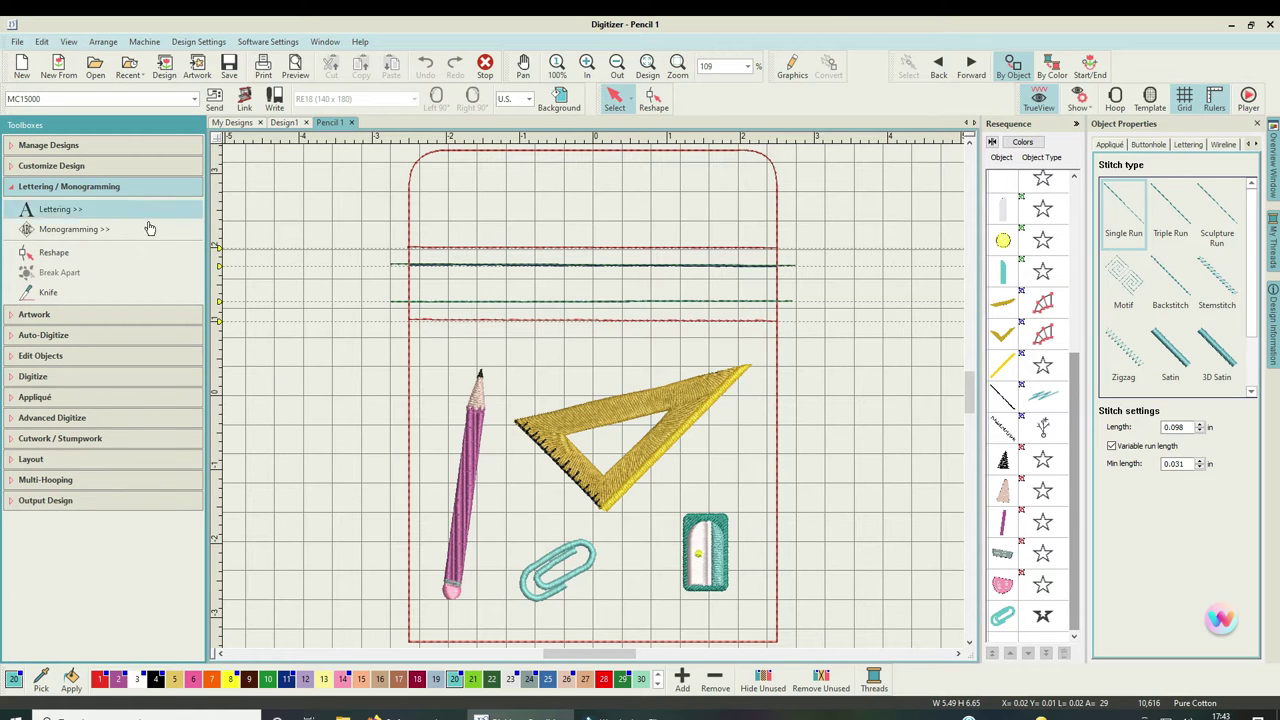
pyautogui.click(114, 218)
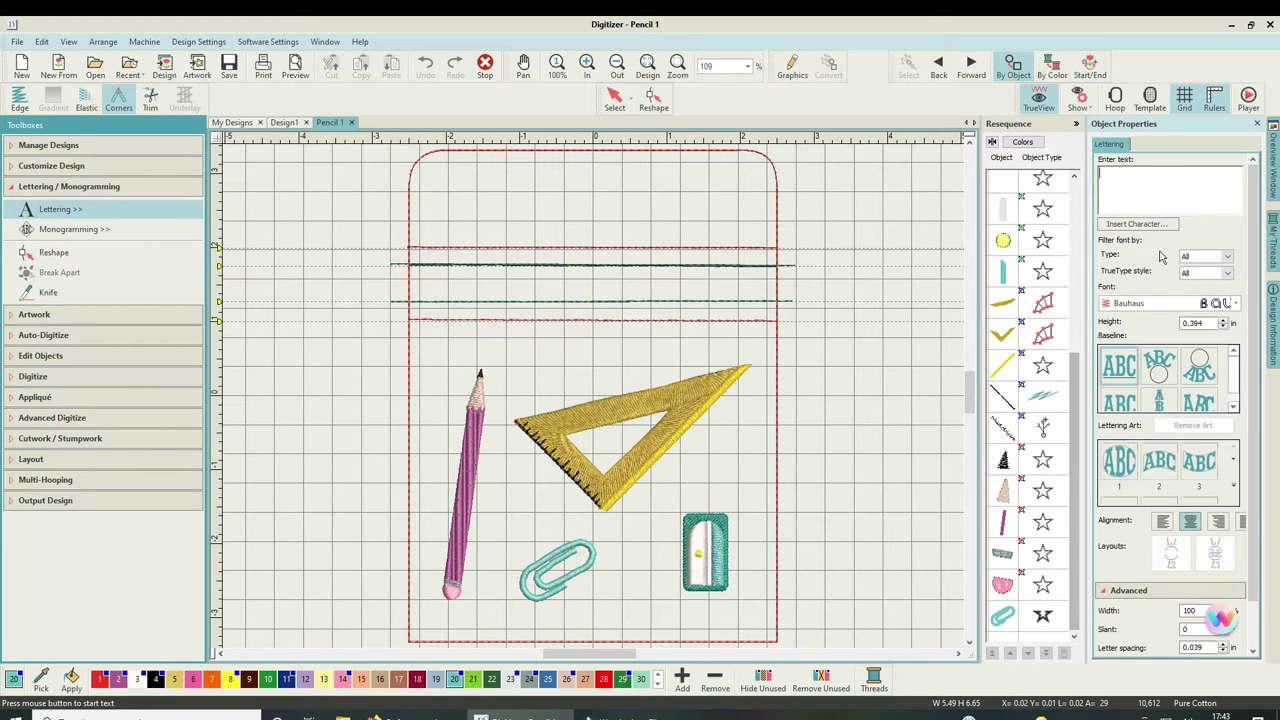
pyautogui.click(1106, 178)
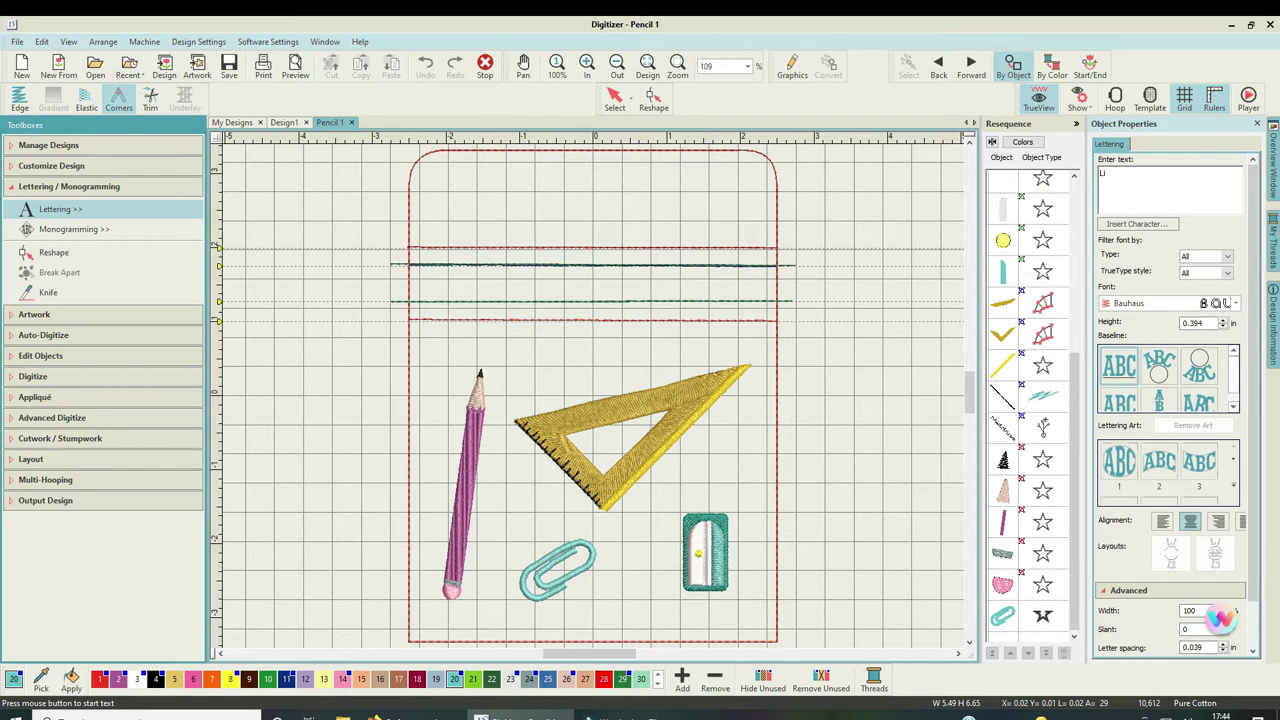
# Step: Place the lettering, correct its text to 'Lizzy', and drag it to the top of the case
pyautogui.click(588, 380)
pyautogui.click(1116, 181)
pyautogui.write('zy')
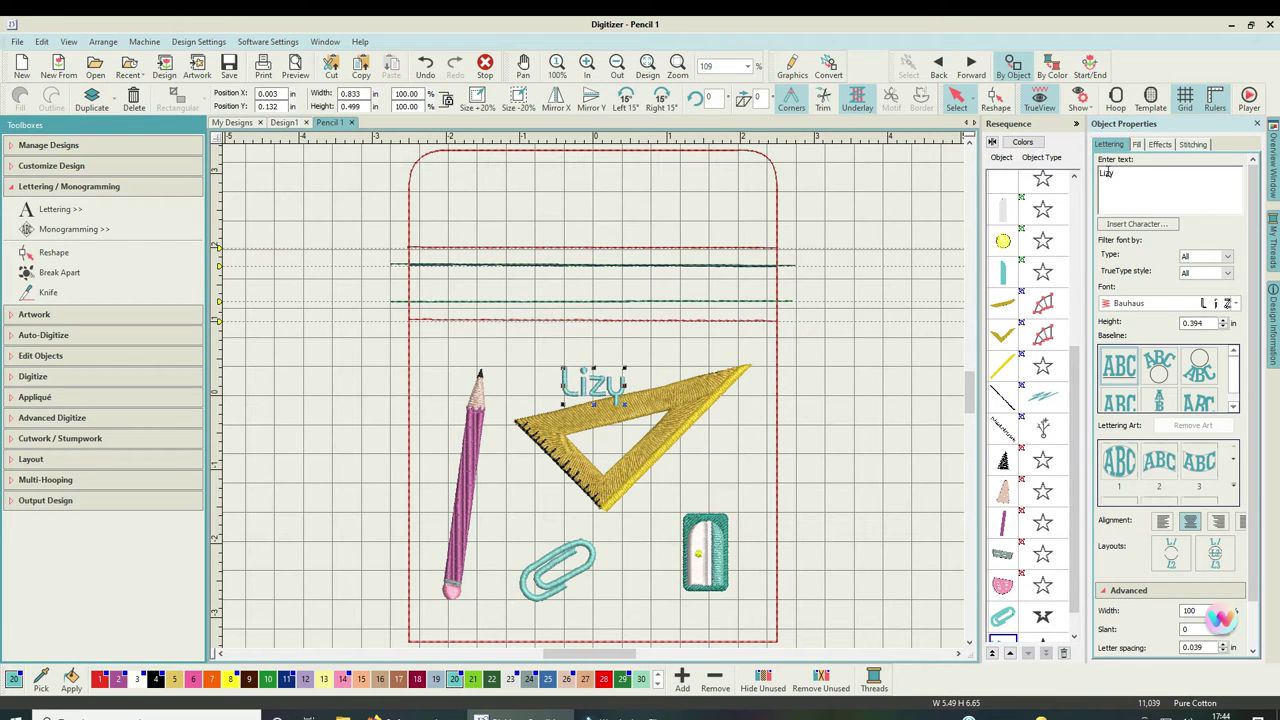
pyautogui.click(1112, 172)
pyautogui.write('z')
pyautogui.click(1185, 188)
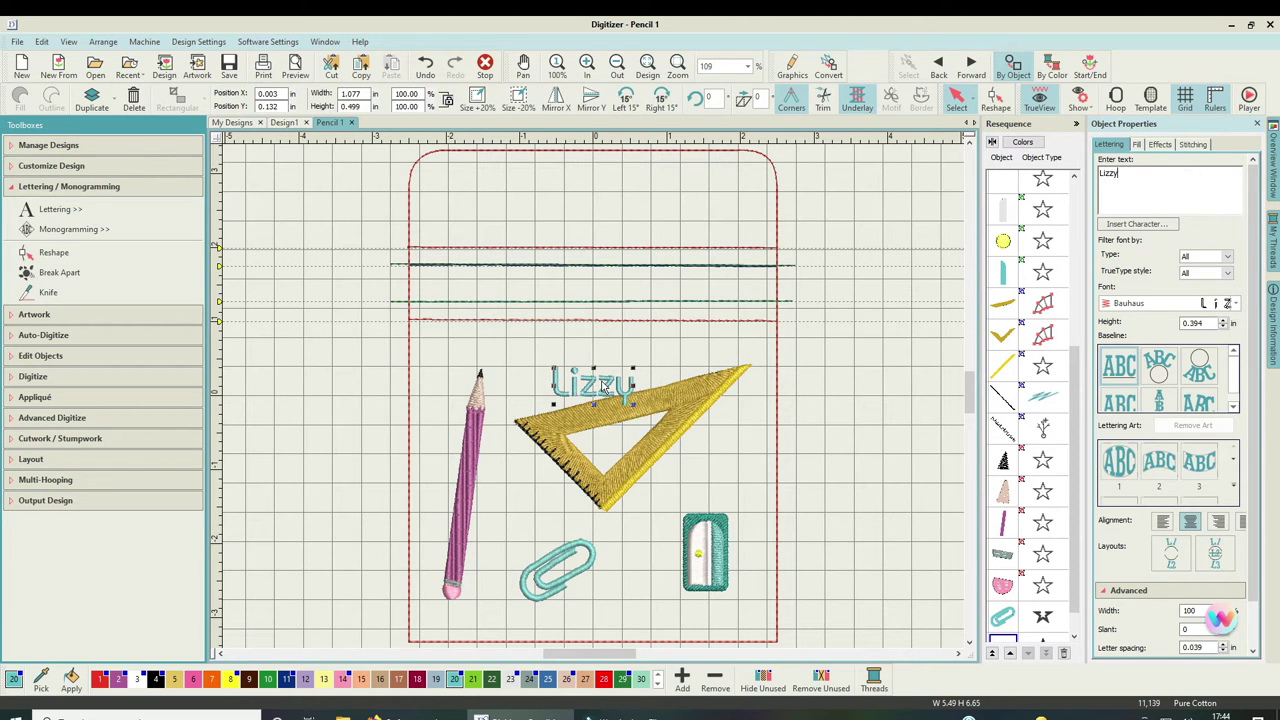
pyautogui.moveTo(603, 385); pyautogui.dragTo(600, 206)
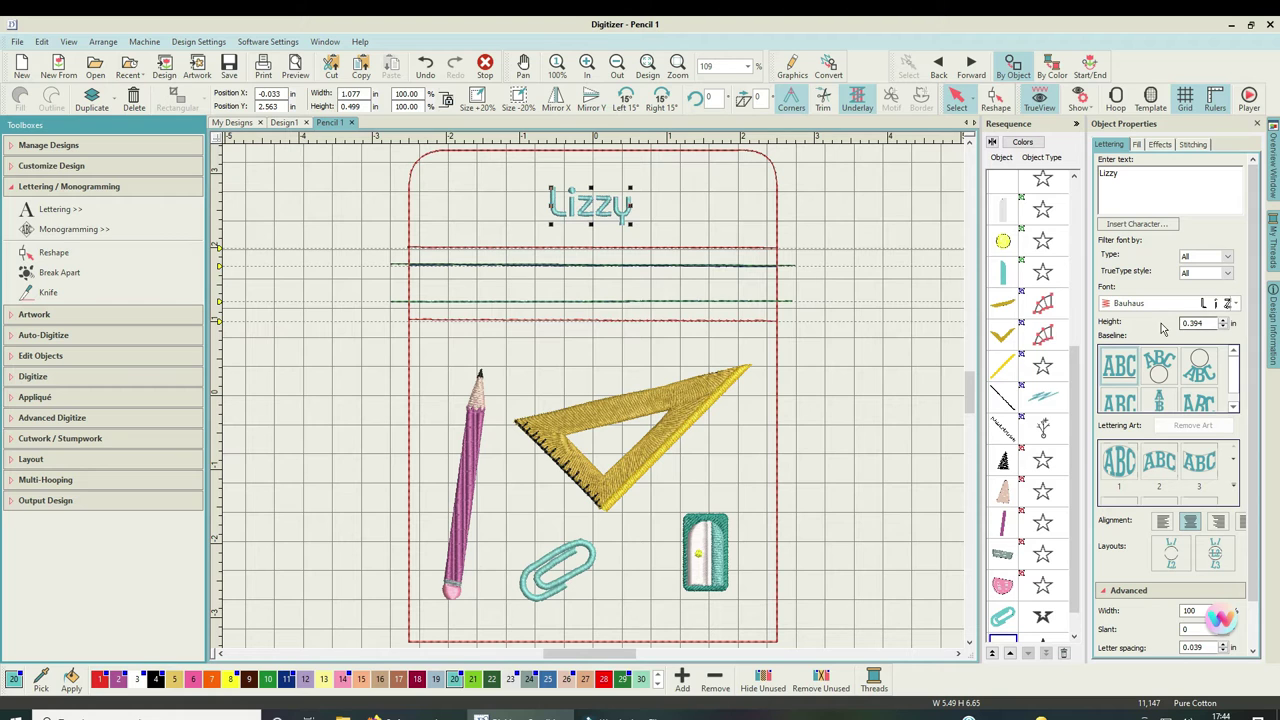
# Step: Preview Lizzy in fonts from 3D Emphatic through Brassplate, then set it to Centurion
pyautogui.click(1237, 304)
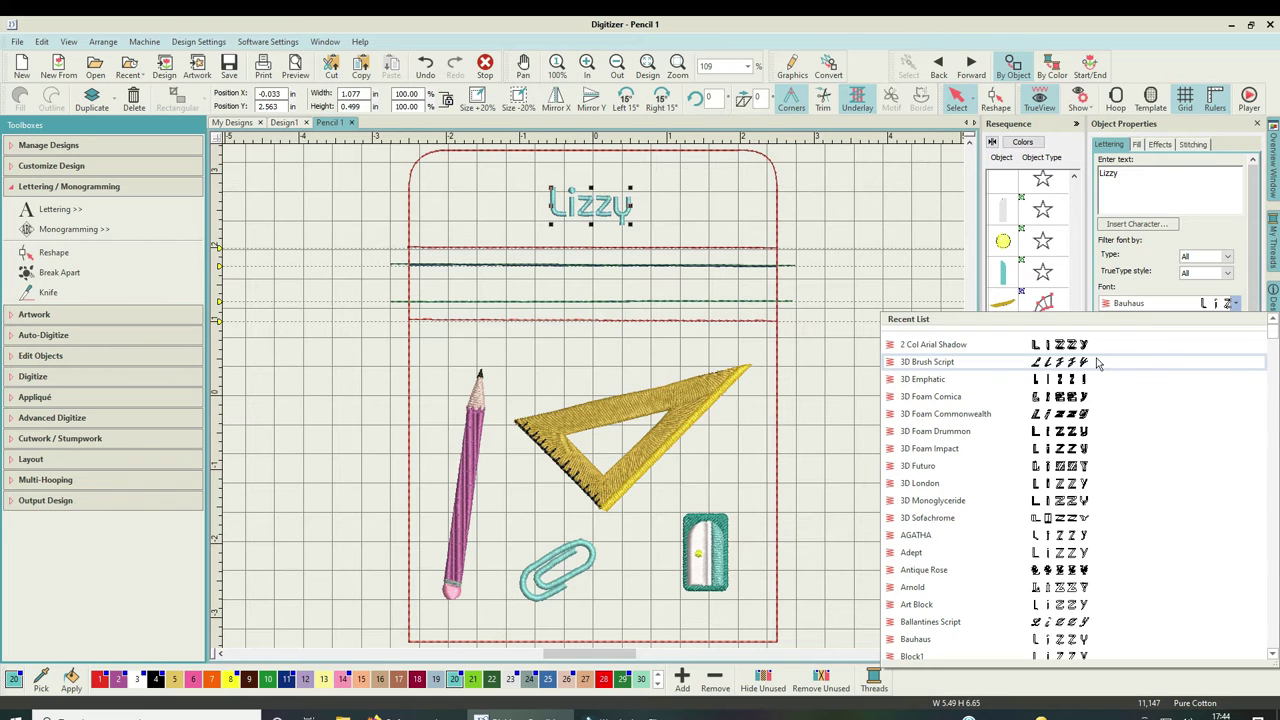
pyautogui.press('Down')
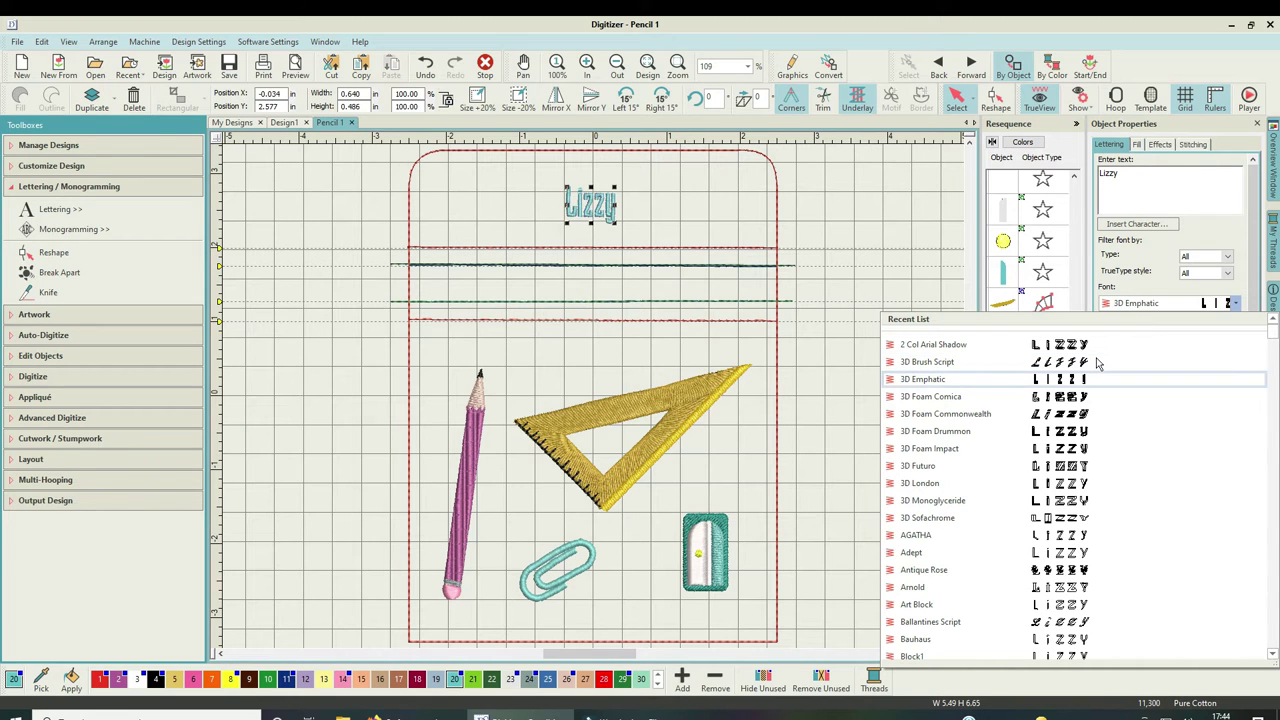
pyautogui.press('Down')
pyautogui.press('Down')
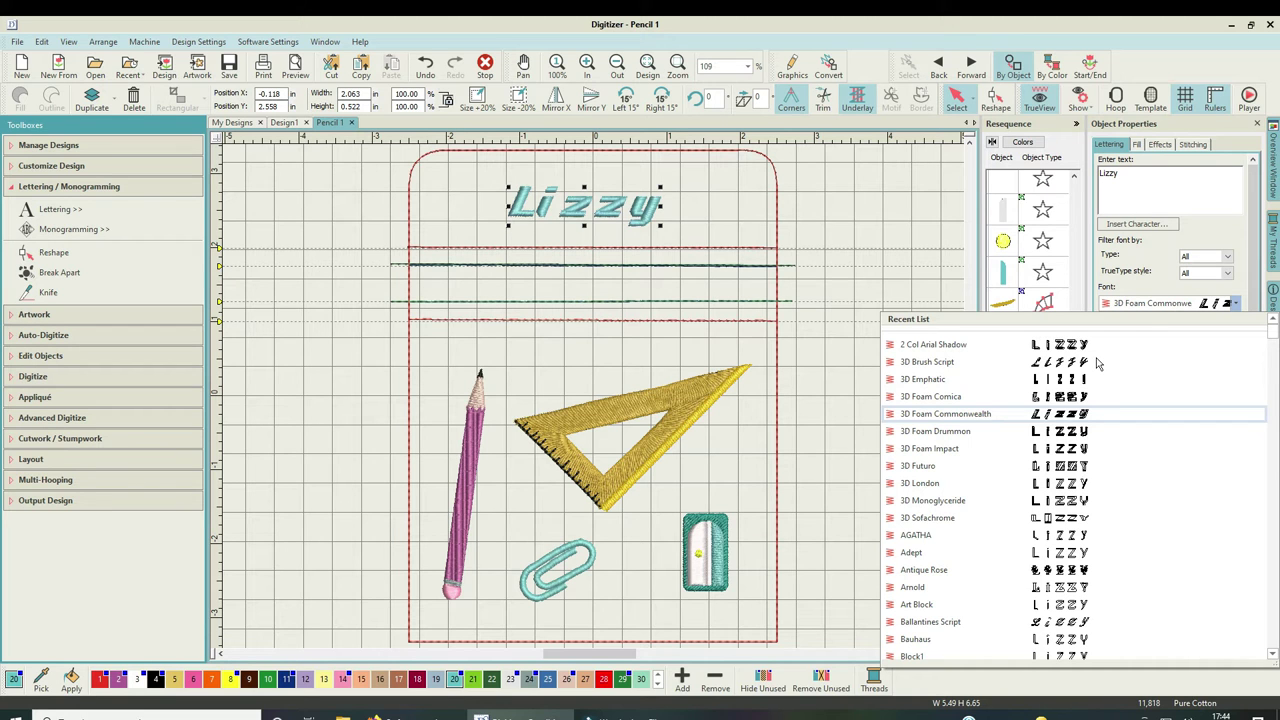
pyautogui.press('Down')
pyautogui.press('Down')
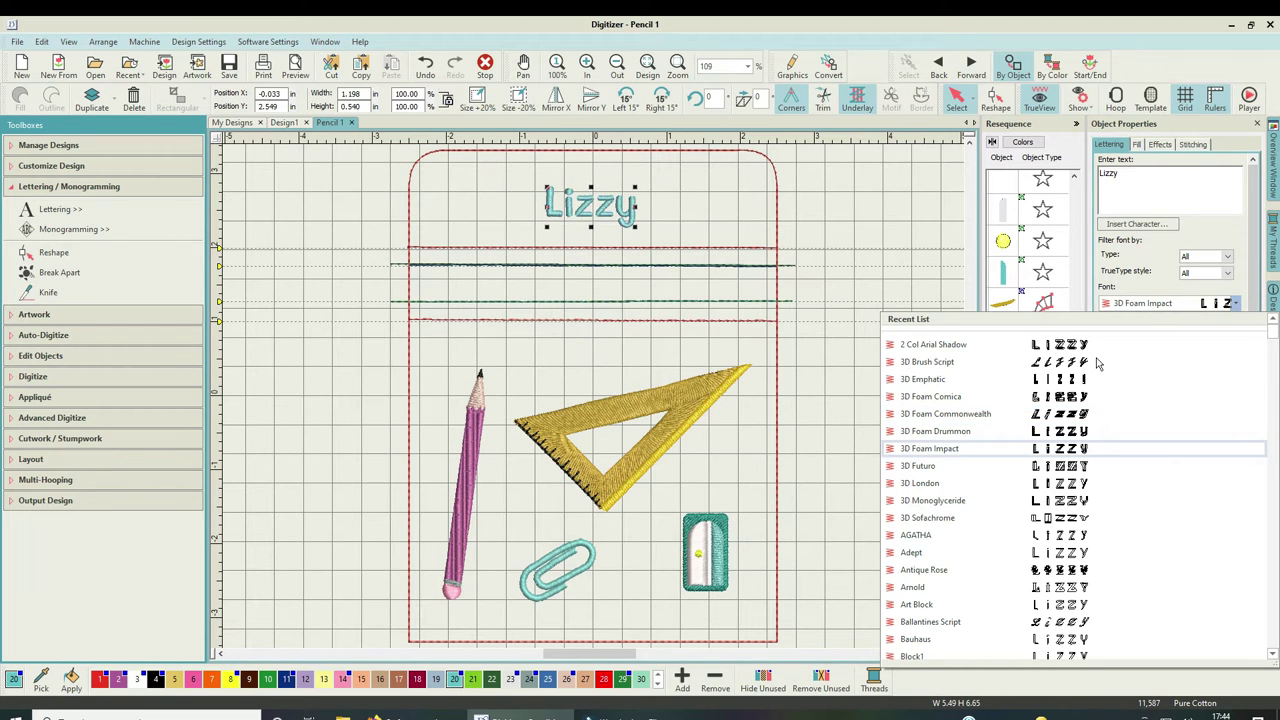
pyautogui.press('Down')
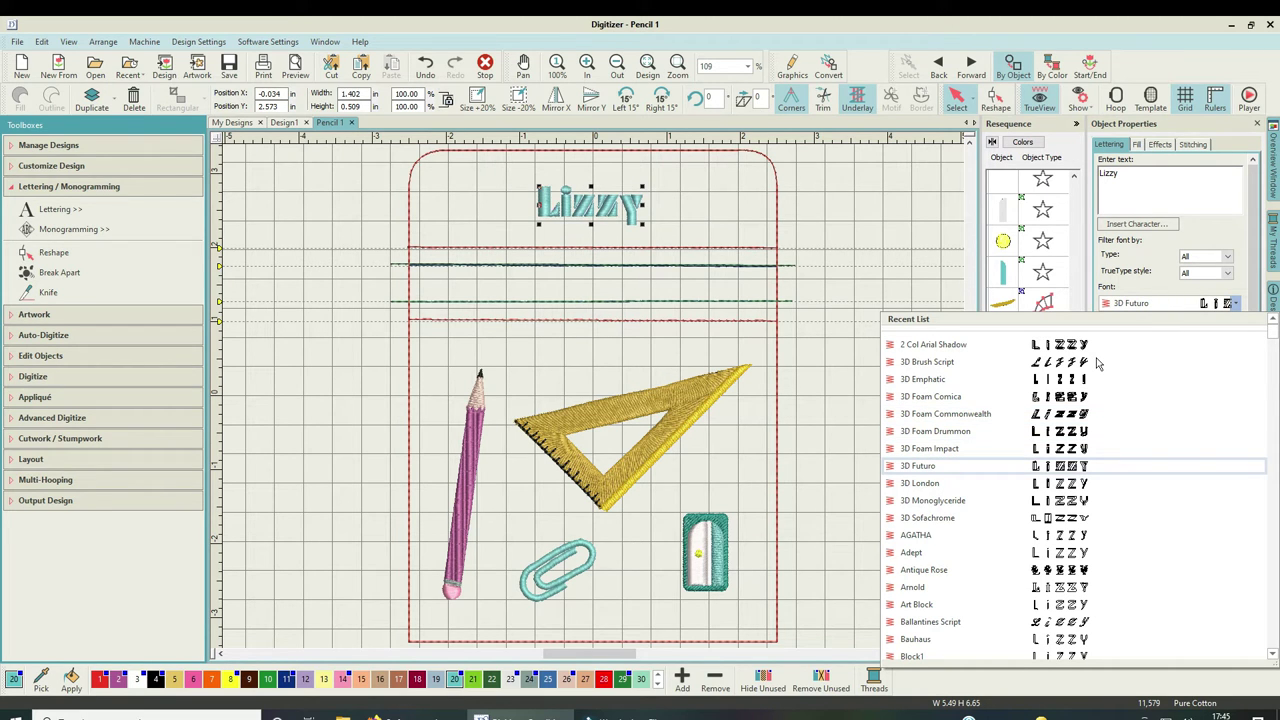
pyautogui.press('Down')
pyautogui.press('Down')
pyautogui.press('Down')
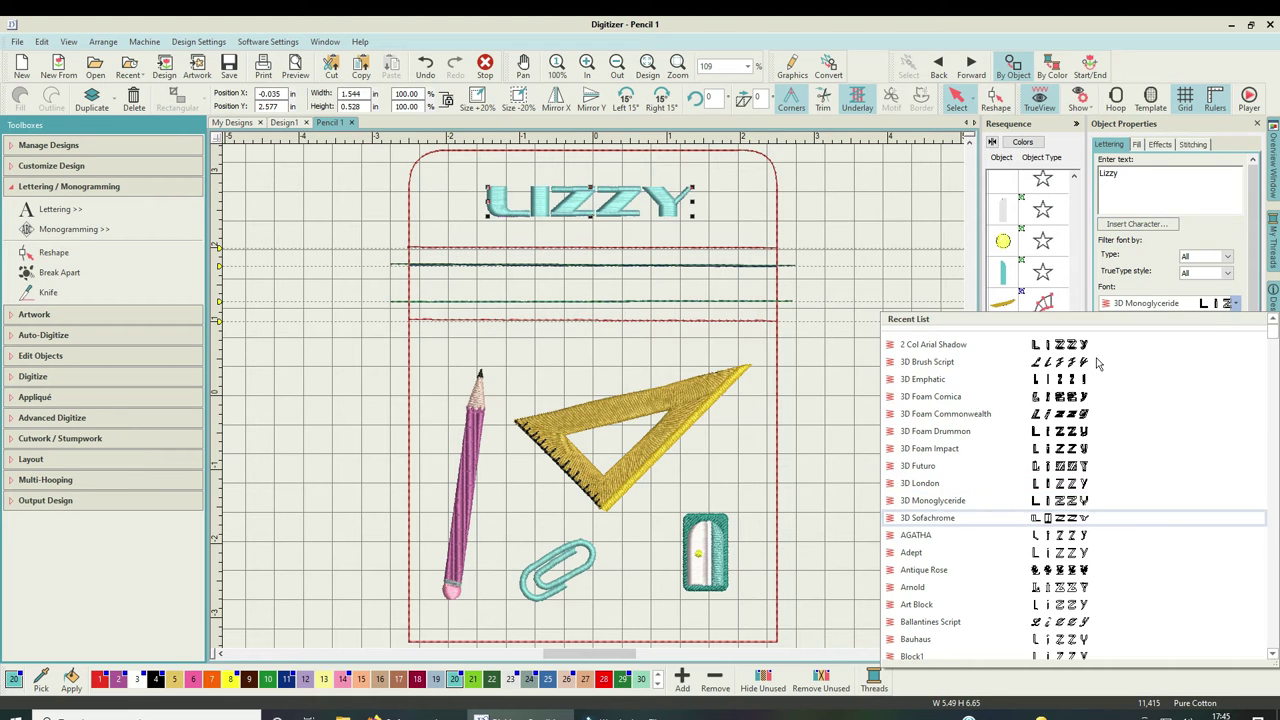
pyautogui.press('Down')
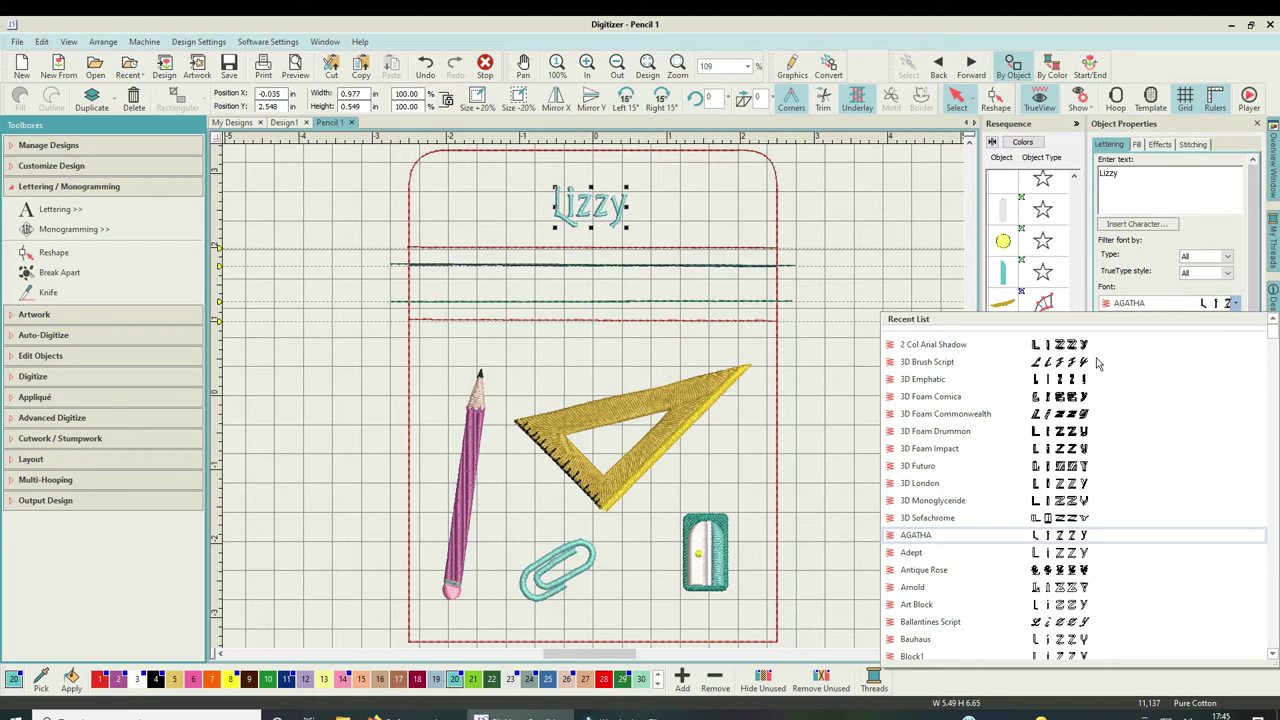
pyautogui.press('Down')
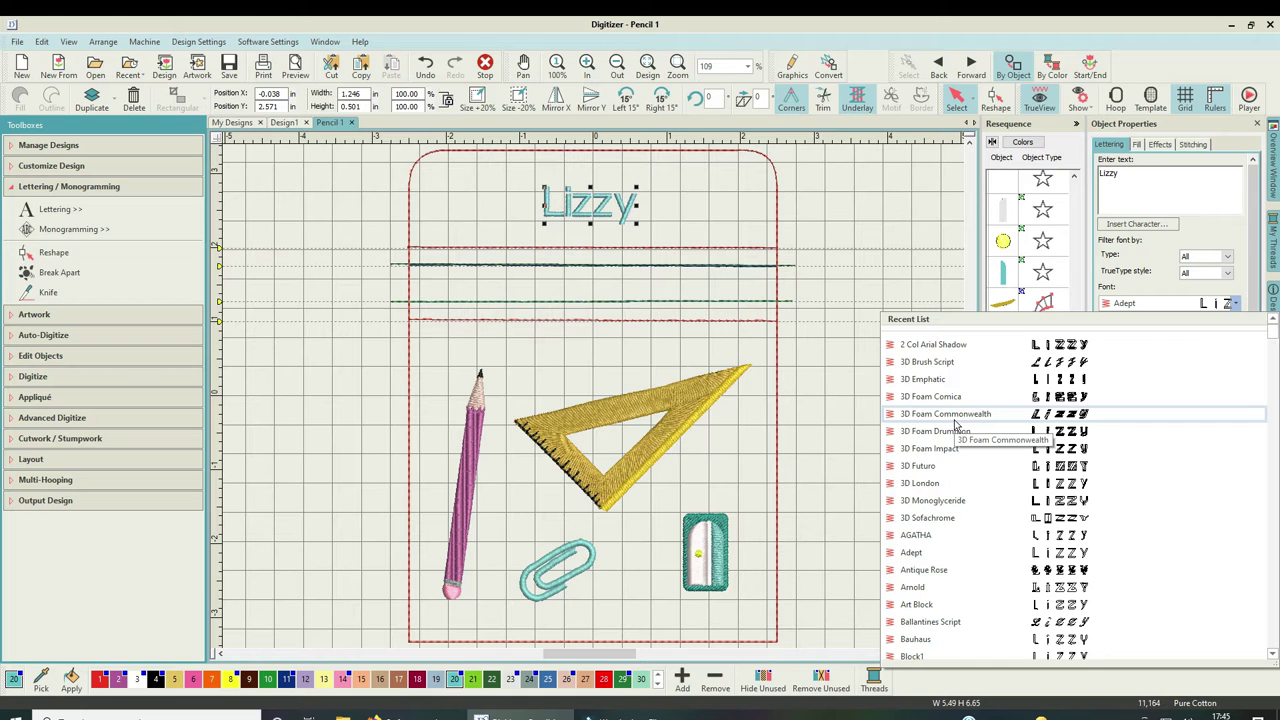
pyautogui.press('Down')
pyautogui.press('Down')
pyautogui.press('Down')
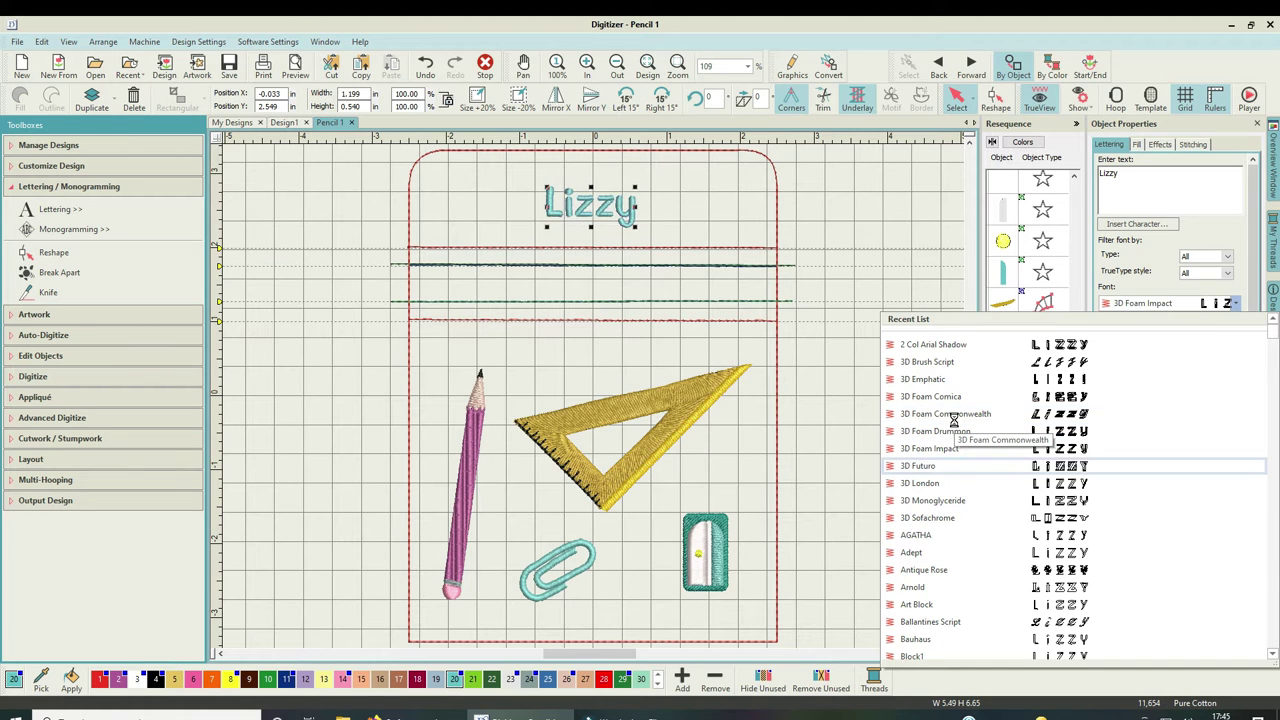
pyautogui.press('Down')
pyautogui.press('Down')
pyautogui.press('Down')
pyautogui.press('Down')
pyautogui.press('Down')
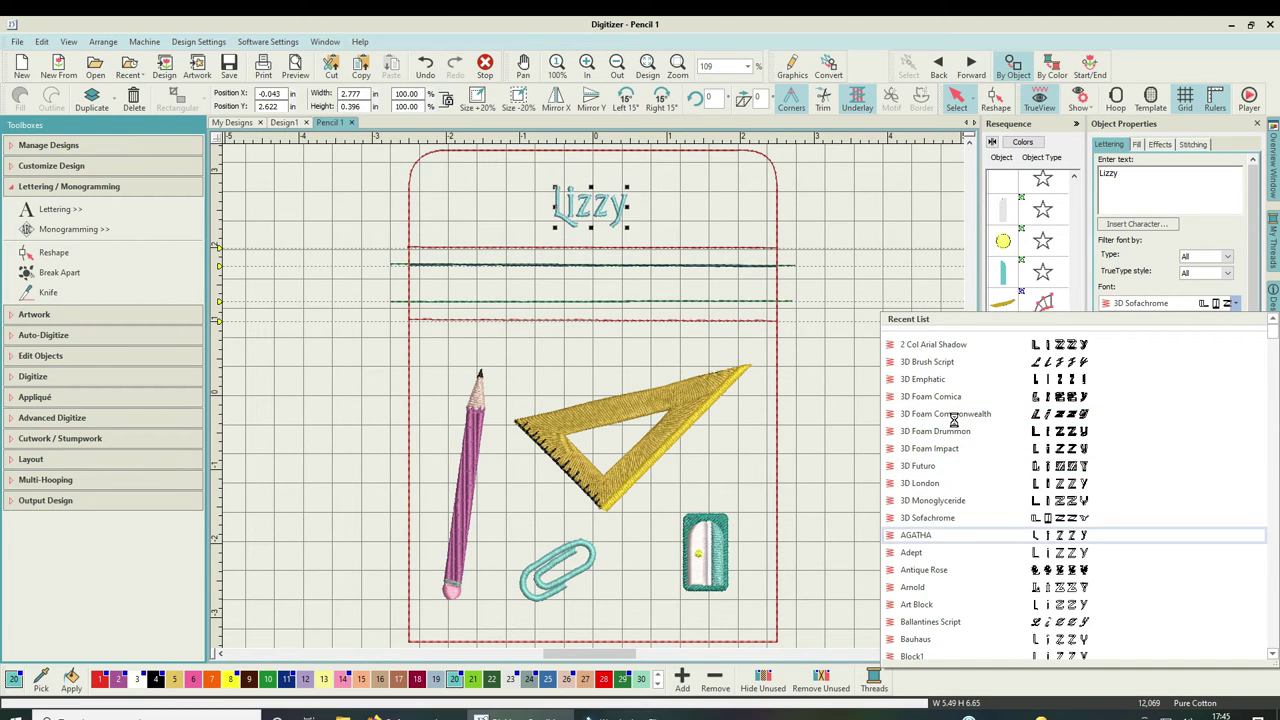
pyautogui.press('Down')
pyautogui.press('Down')
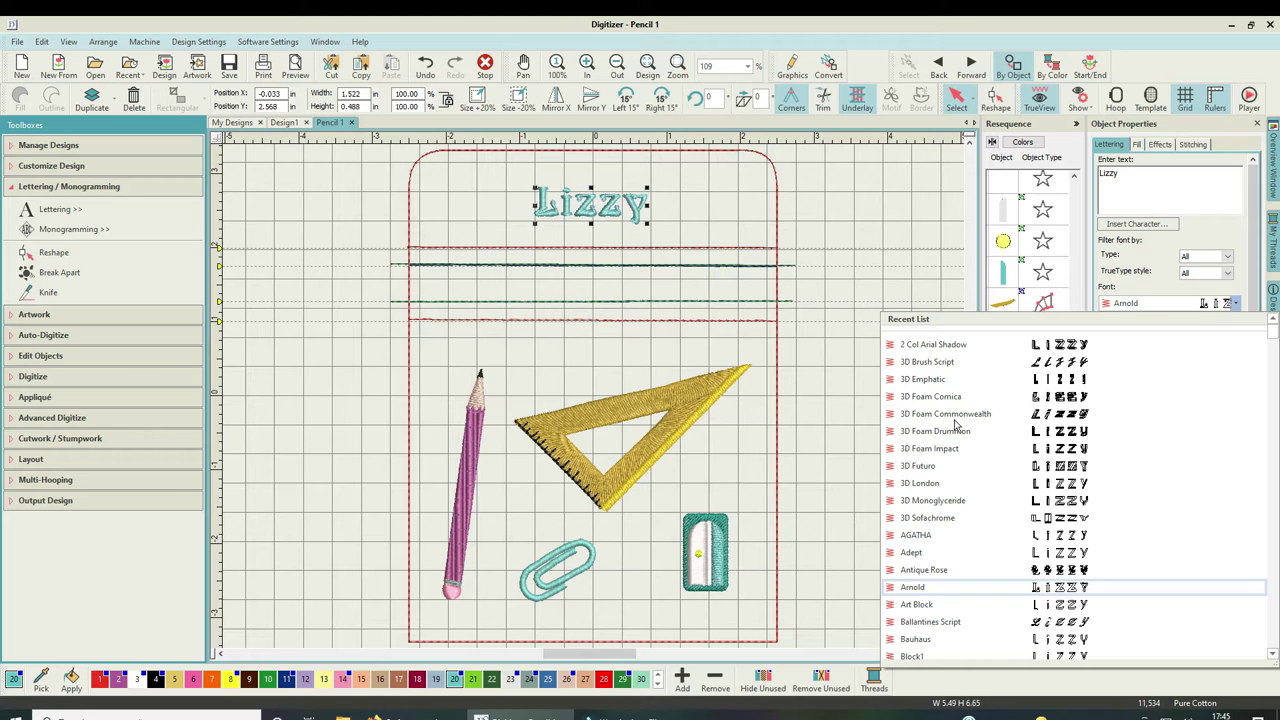
pyautogui.press('Down')
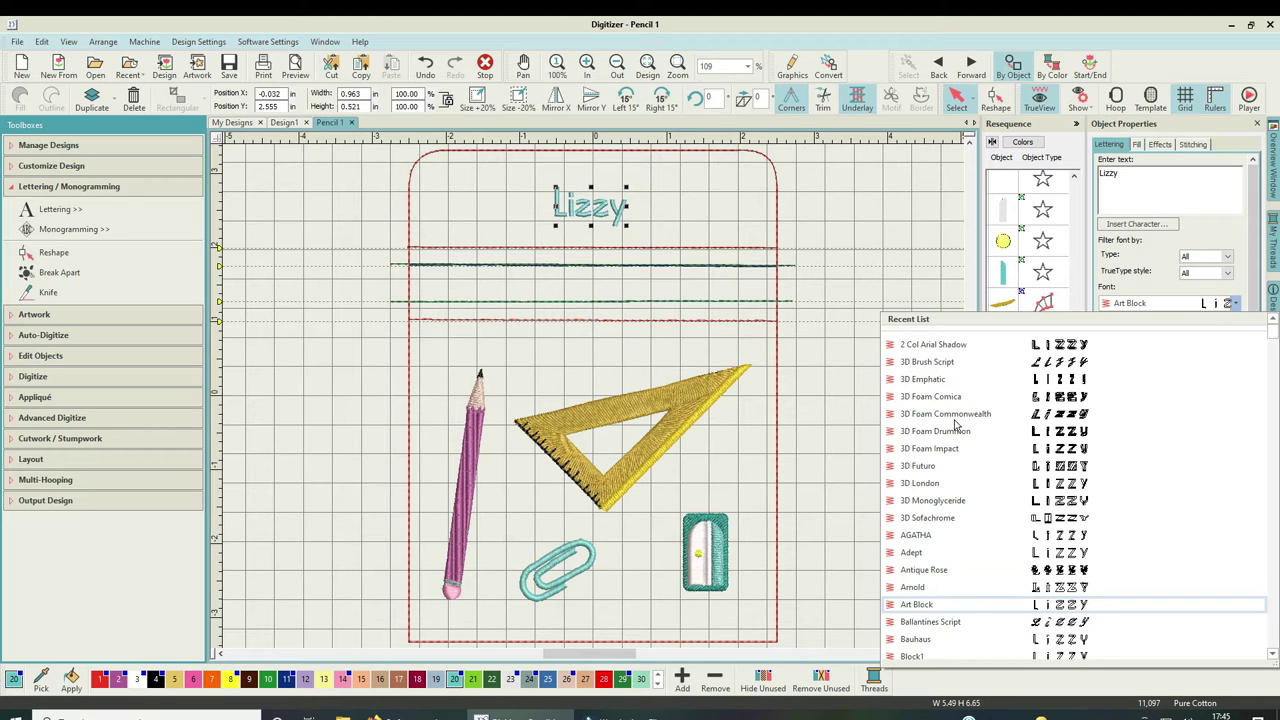
pyautogui.press('Down')
pyautogui.press('Down')
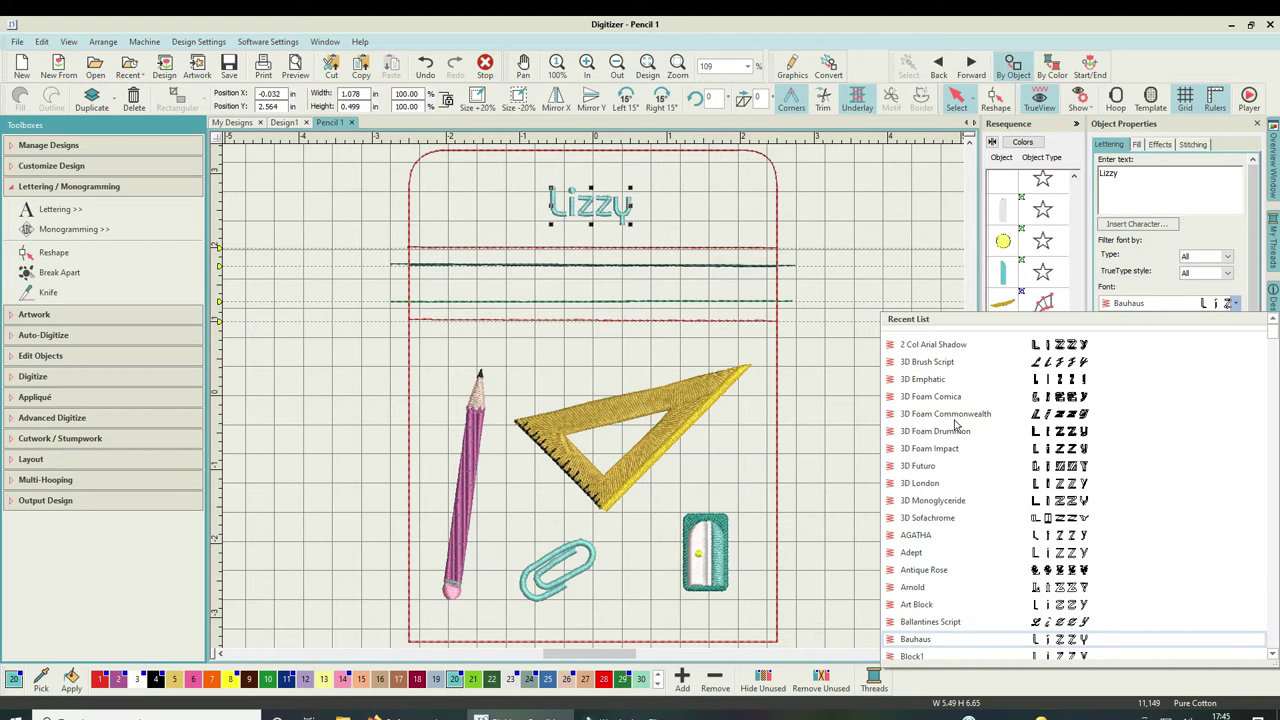
pyautogui.press('Down')
pyautogui.press('Down')
pyautogui.press('Down')
pyautogui.press('Down')
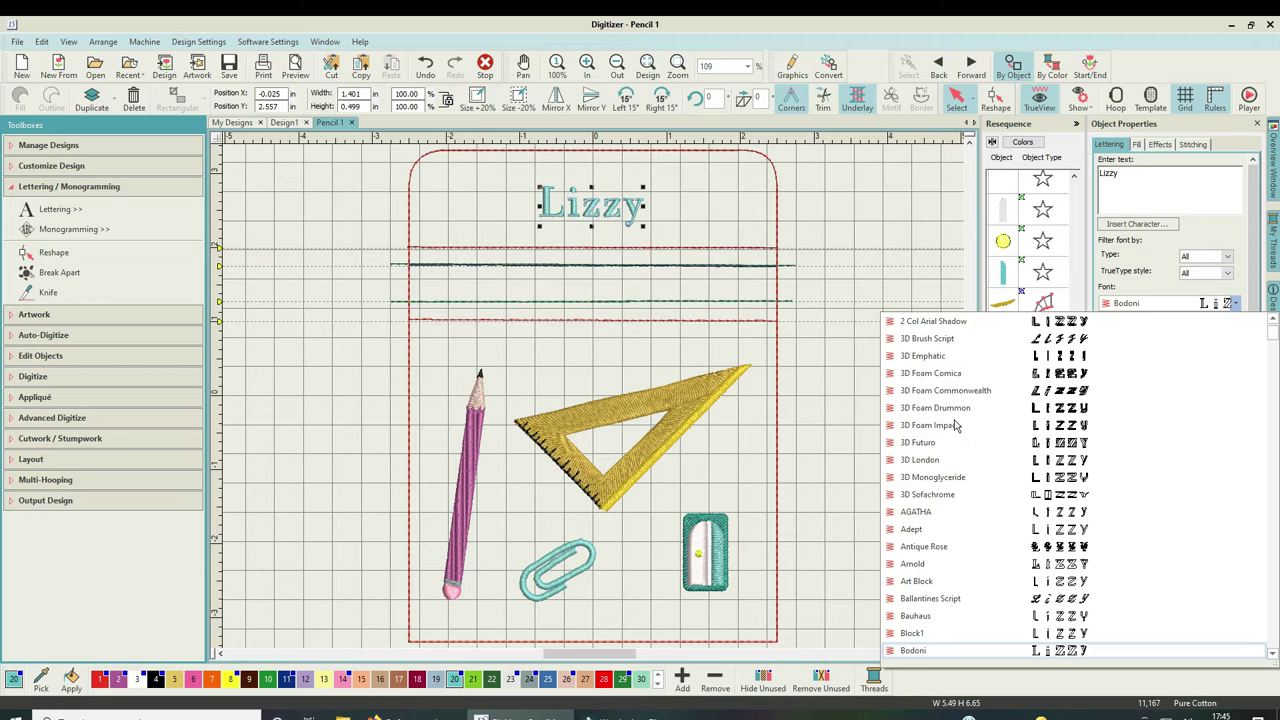
pyautogui.press('Down')
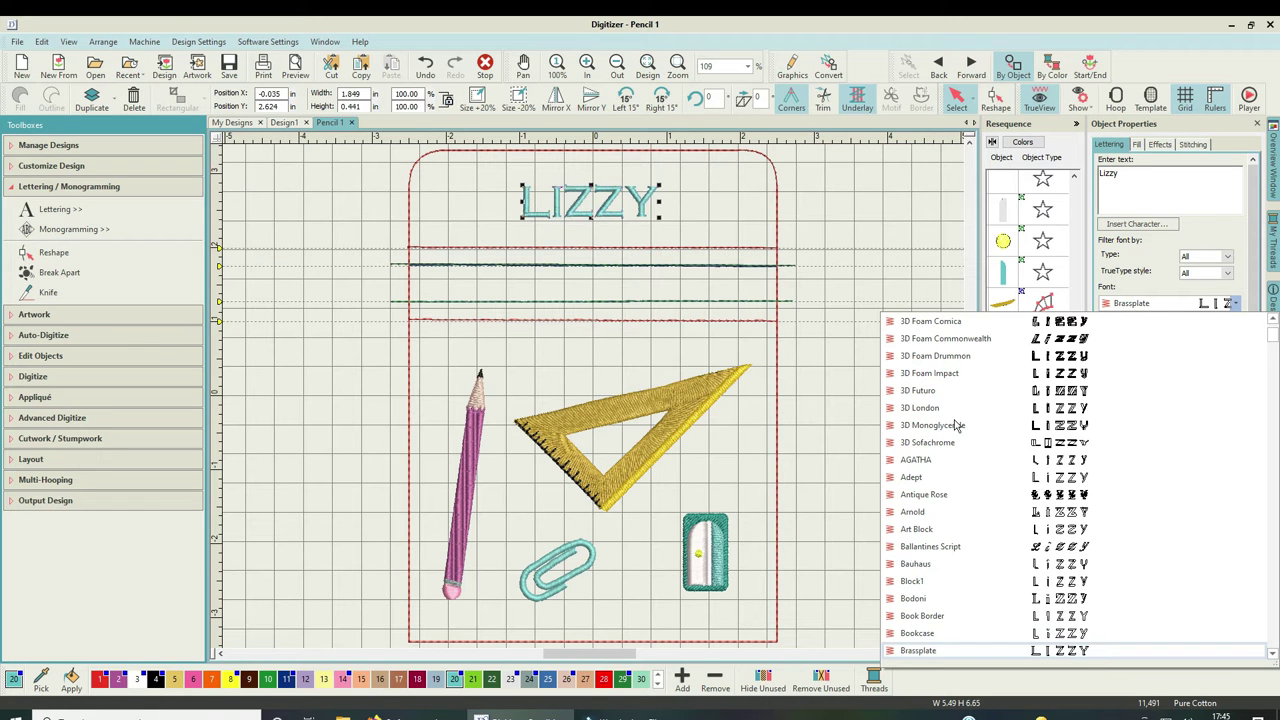
pyautogui.press('Down')
pyautogui.press('Down')
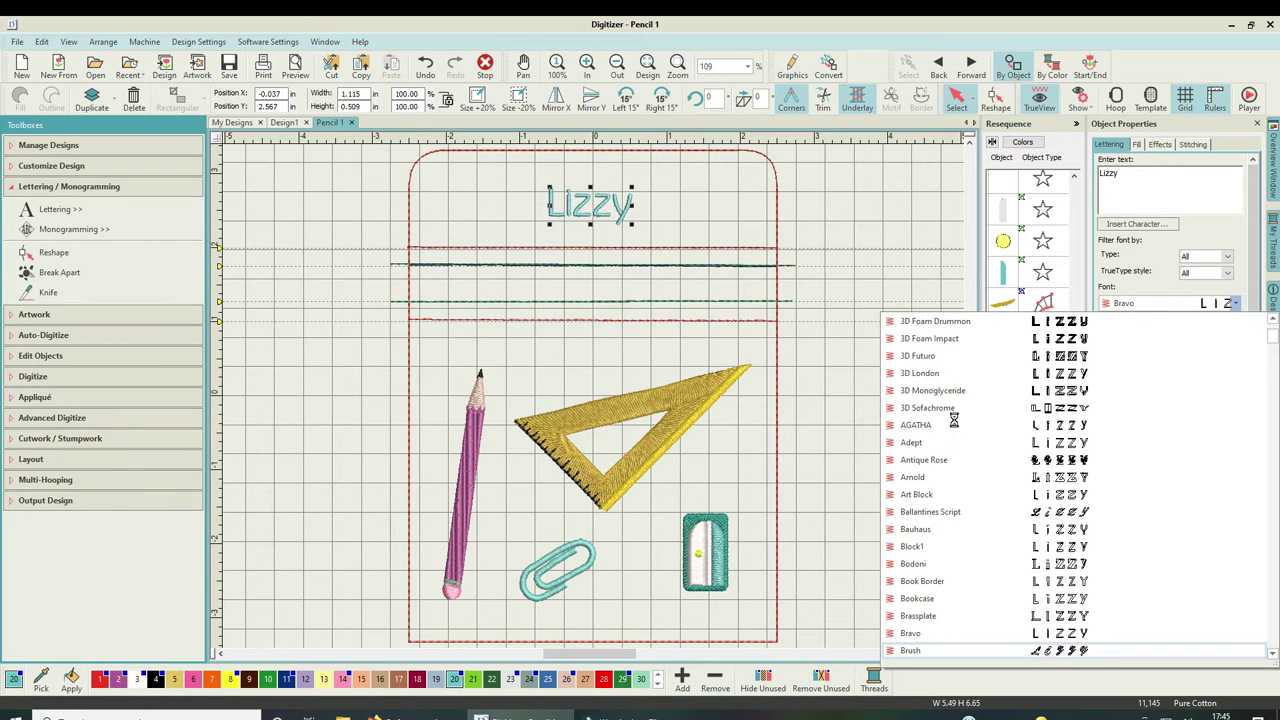
pyautogui.press('Down')
pyautogui.press('Down')
pyautogui.press('Down')
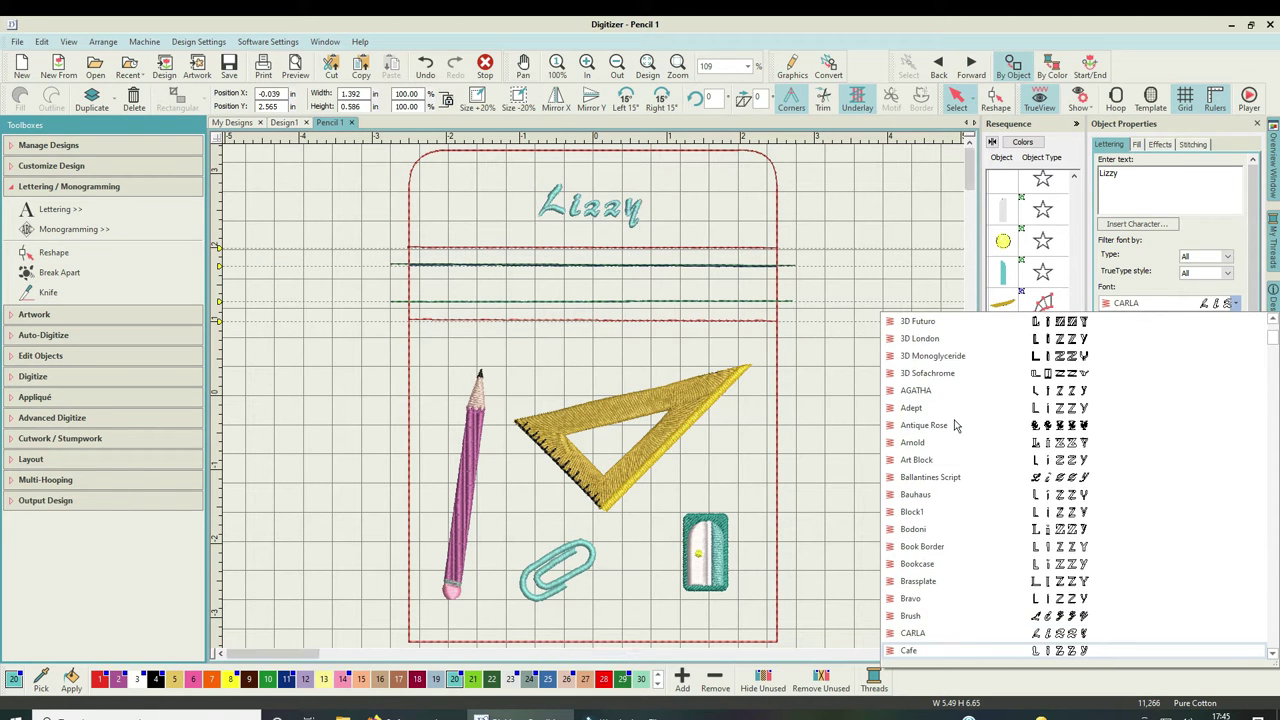
pyautogui.press('Down')
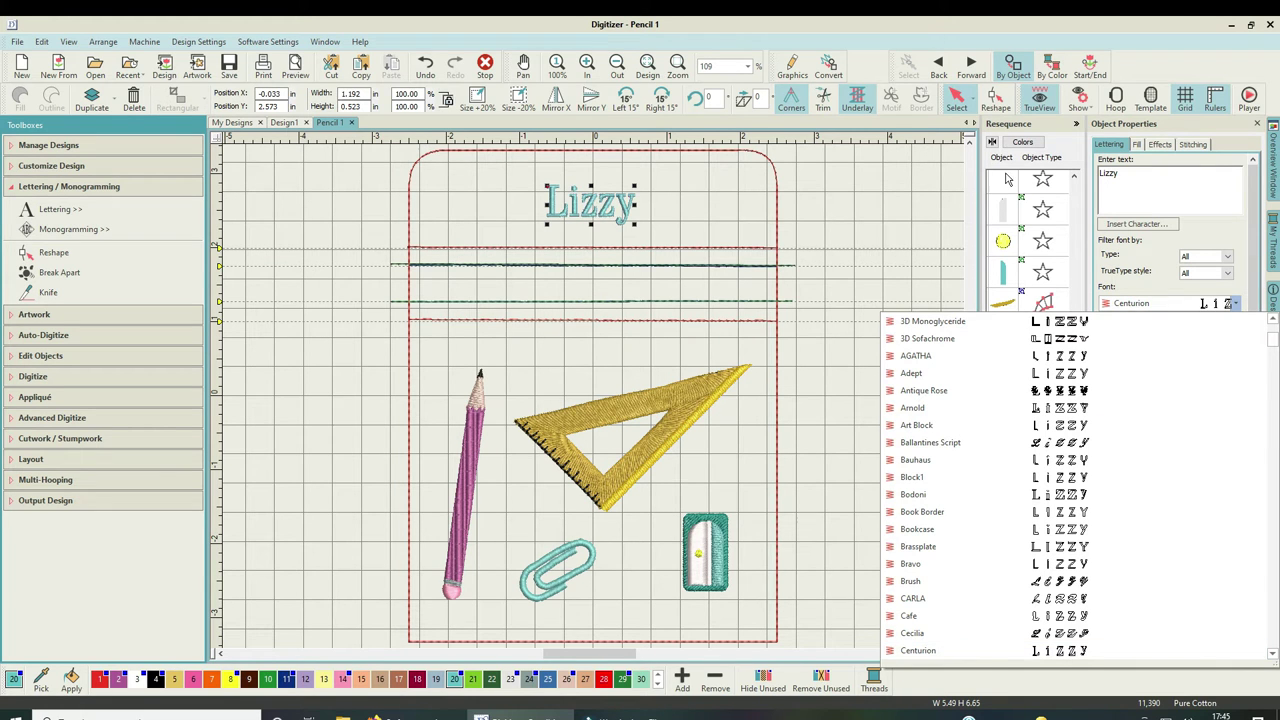
pyautogui.click(918, 185)
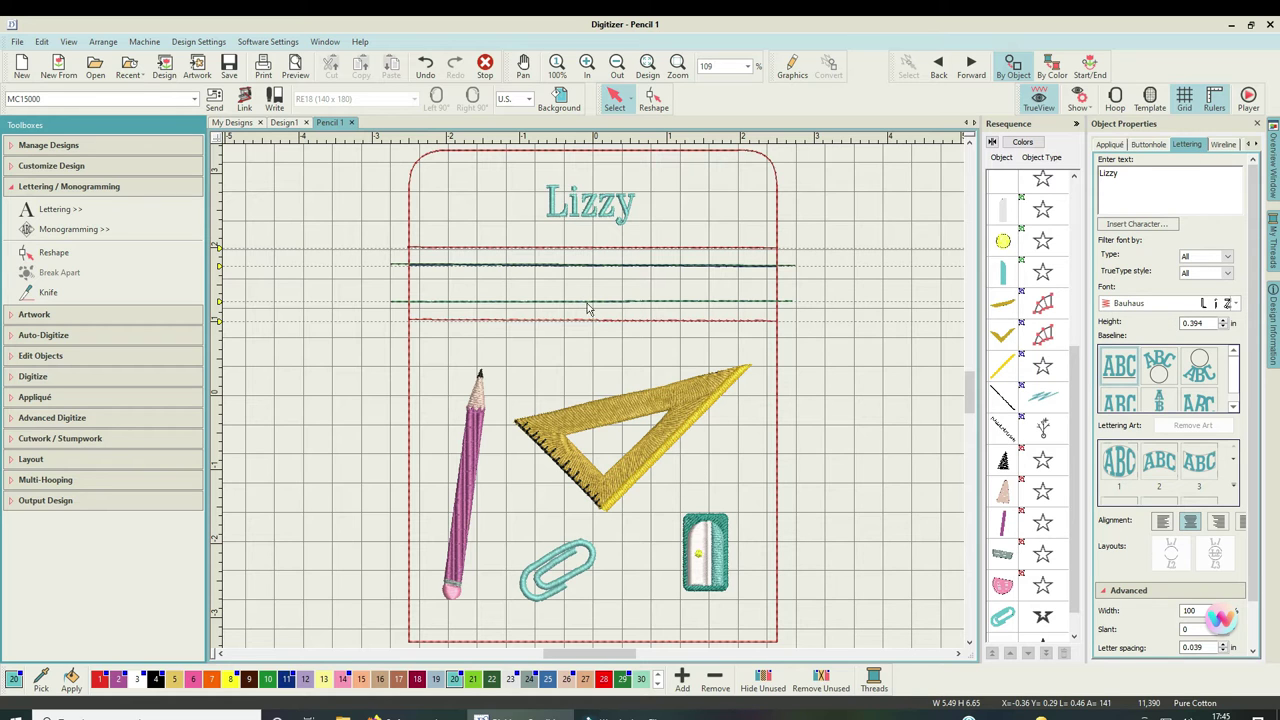
pyautogui.click(629, 221)
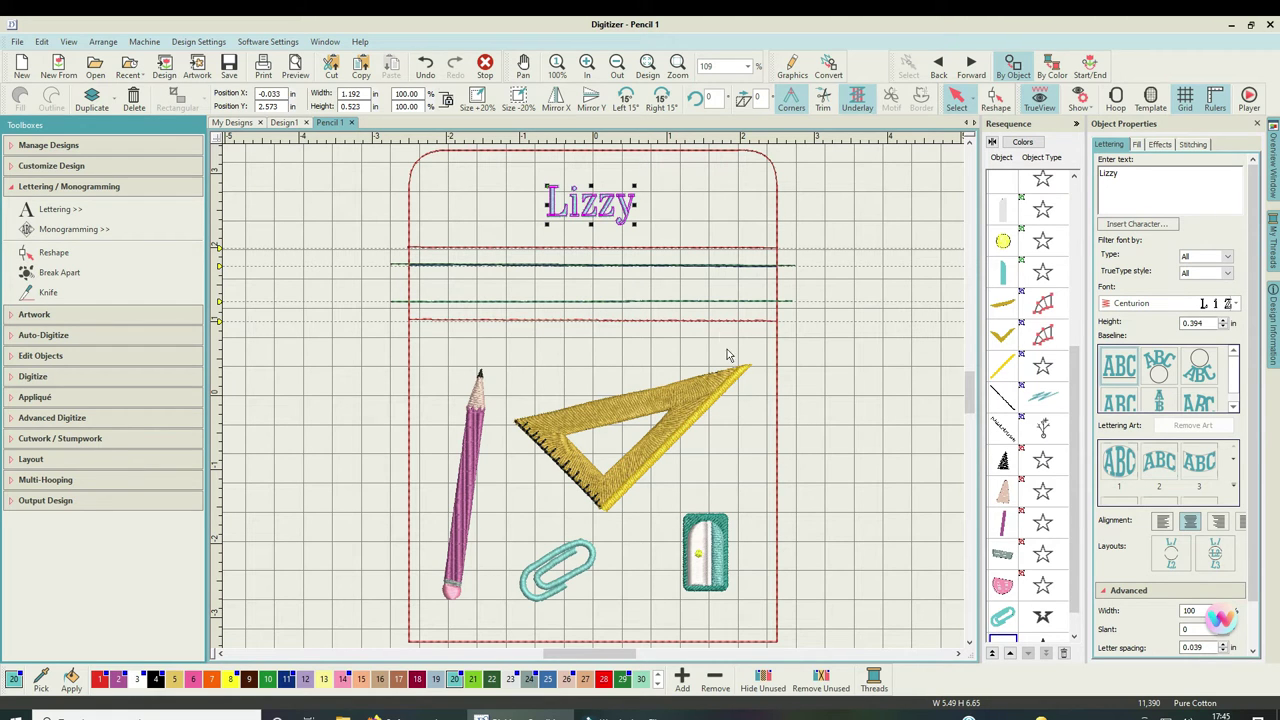
# Step: Resize the Lizzy lettering to about 2.06 in wide by 0.90 in tall
pyautogui.click(636, 226)
pyautogui.click(610, 204)
pyautogui.moveTo(638, 230); pyautogui.dragTo(745, 250)
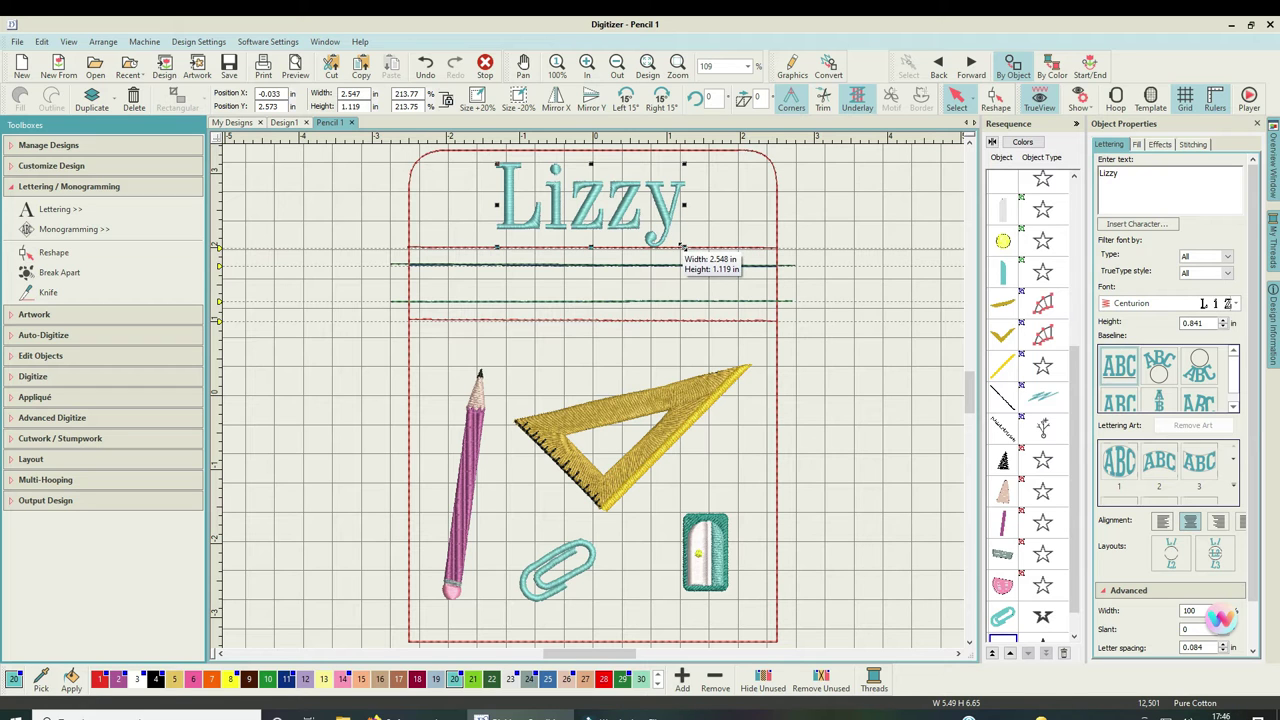
pyautogui.moveTo(683, 247); pyautogui.dragTo(676, 242)
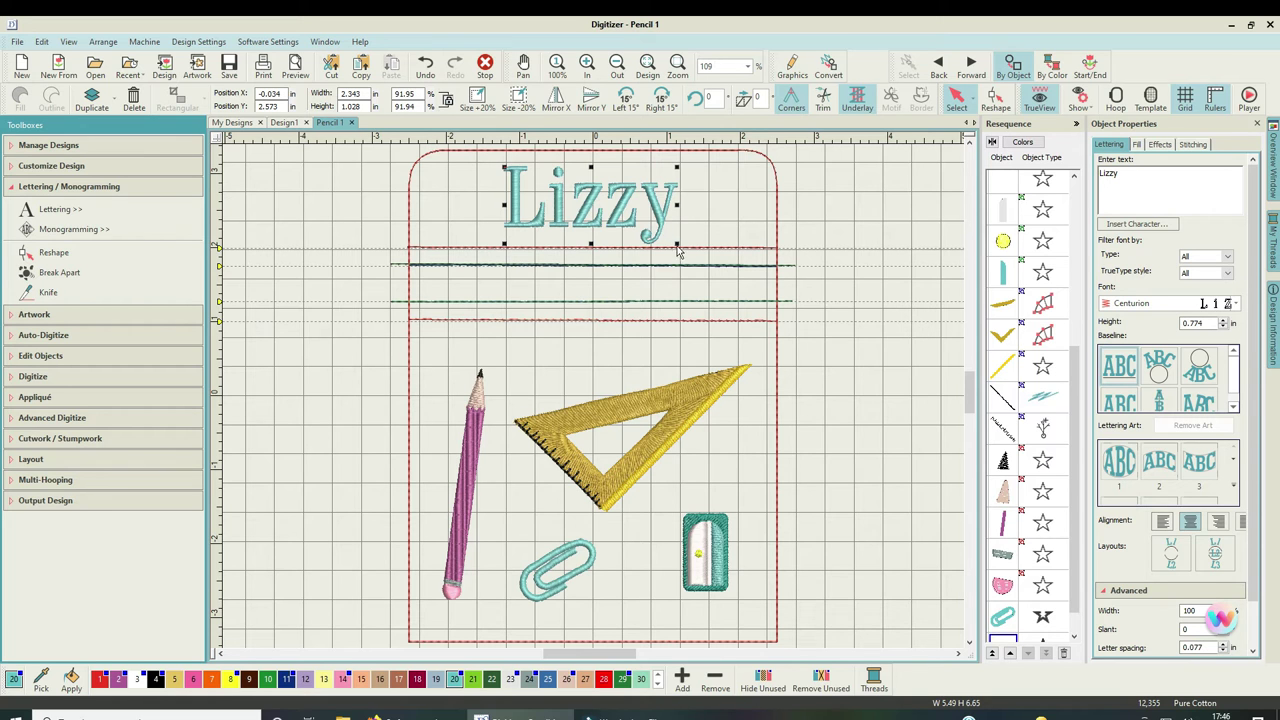
pyautogui.moveTo(678, 247); pyautogui.dragTo(675, 245)
pyautogui.click(614, 210)
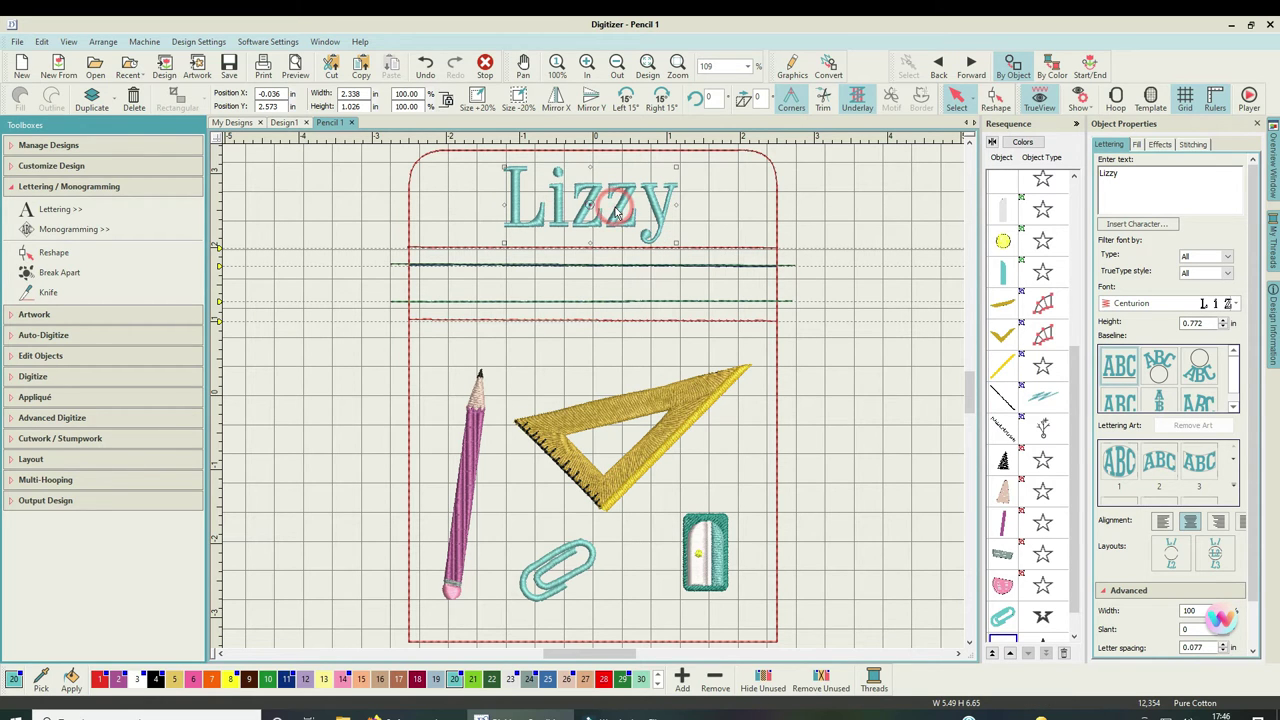
pyautogui.click(616, 211)
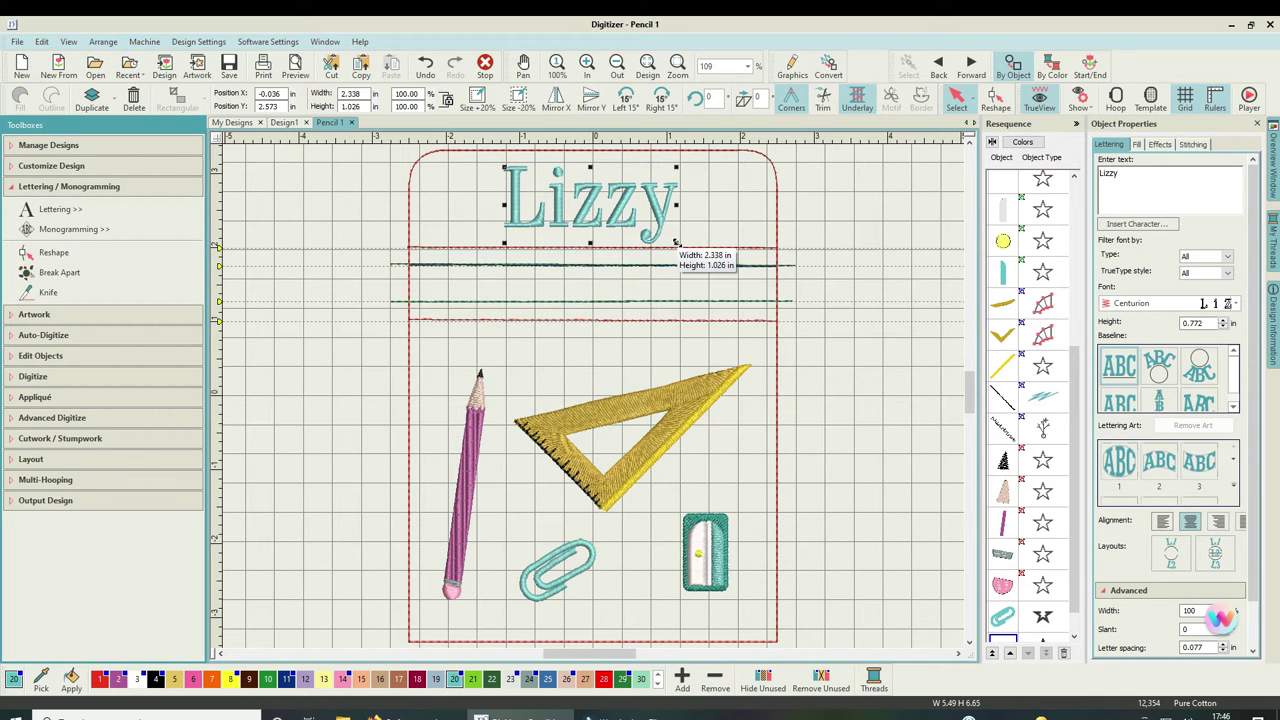
pyautogui.moveTo(677, 243); pyautogui.dragTo(673, 243)
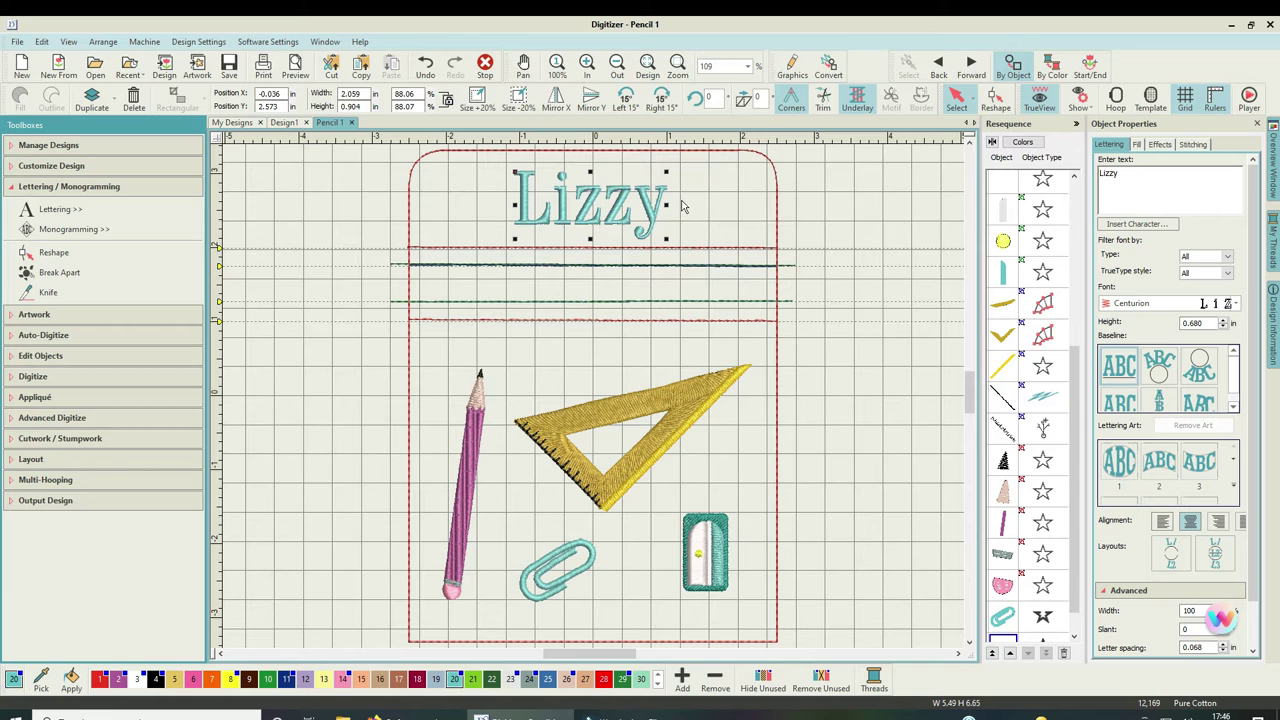
pyautogui.click(607, 205)
pyautogui.click(608, 205)
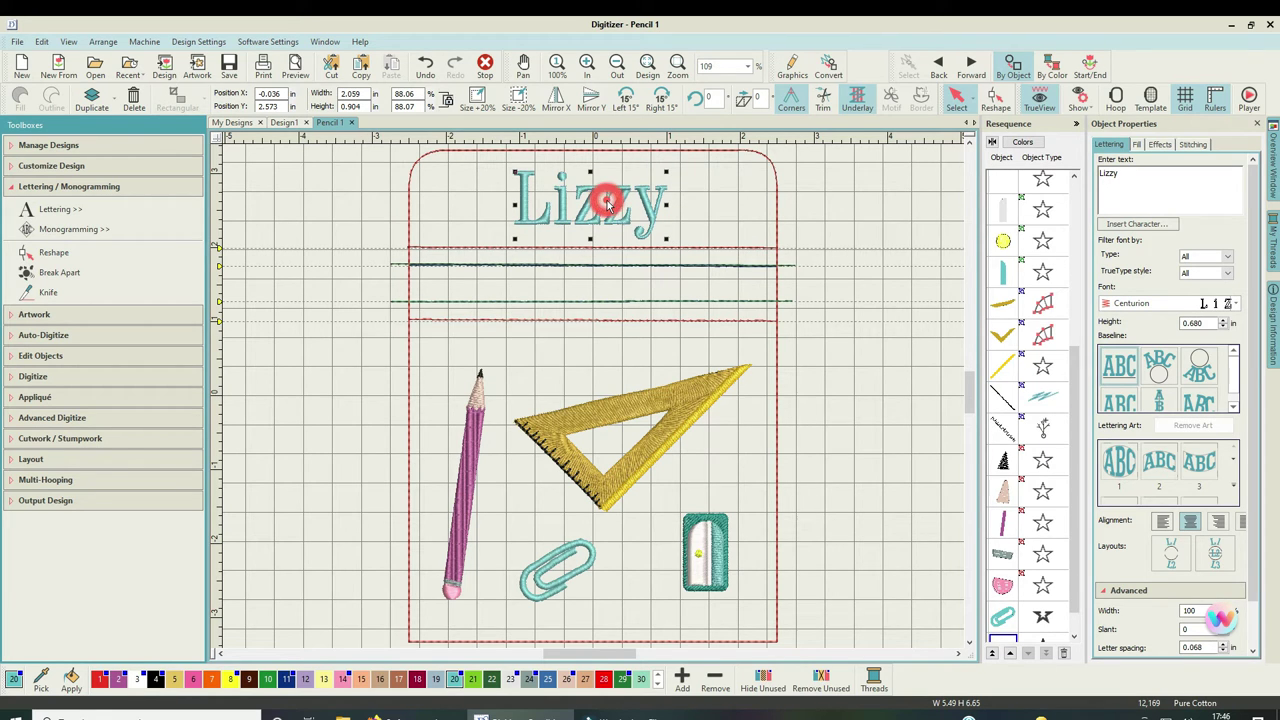
# Step: Break Lizzy apart into separate letter objects L, i, z, z and y
pyautogui.click(58, 272)
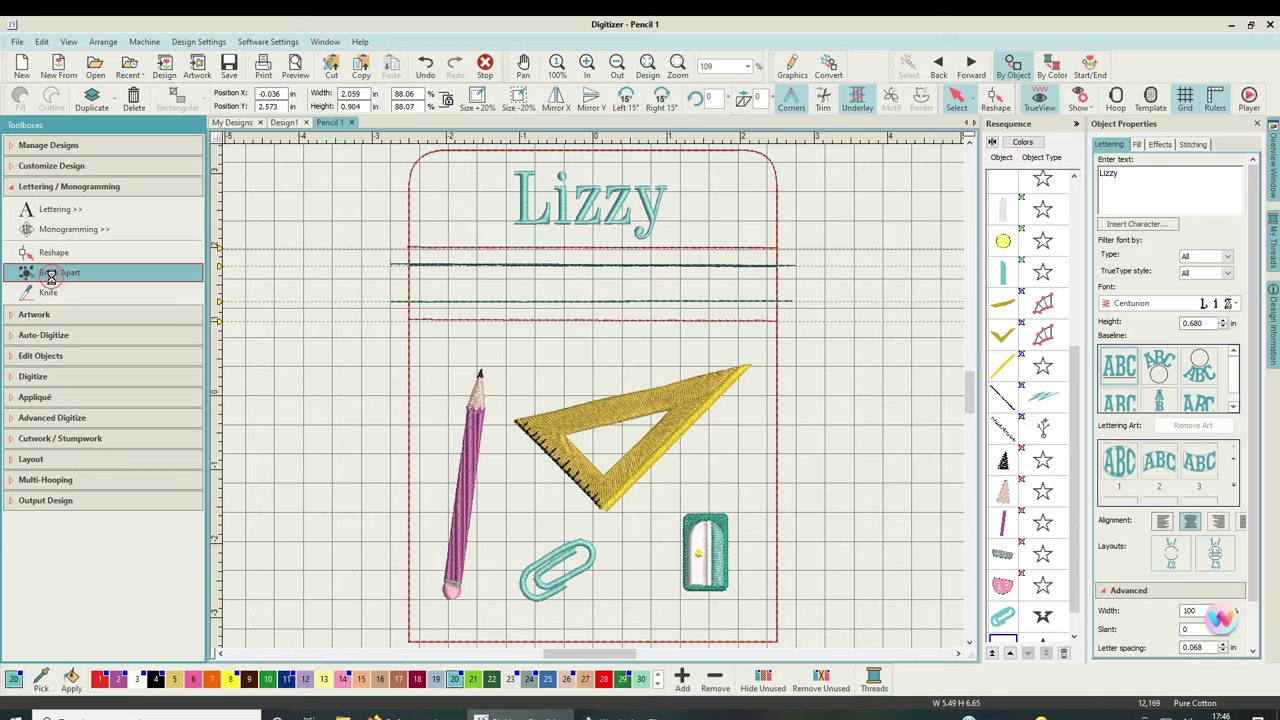
pyautogui.click(568, 200)
pyautogui.click(616, 222)
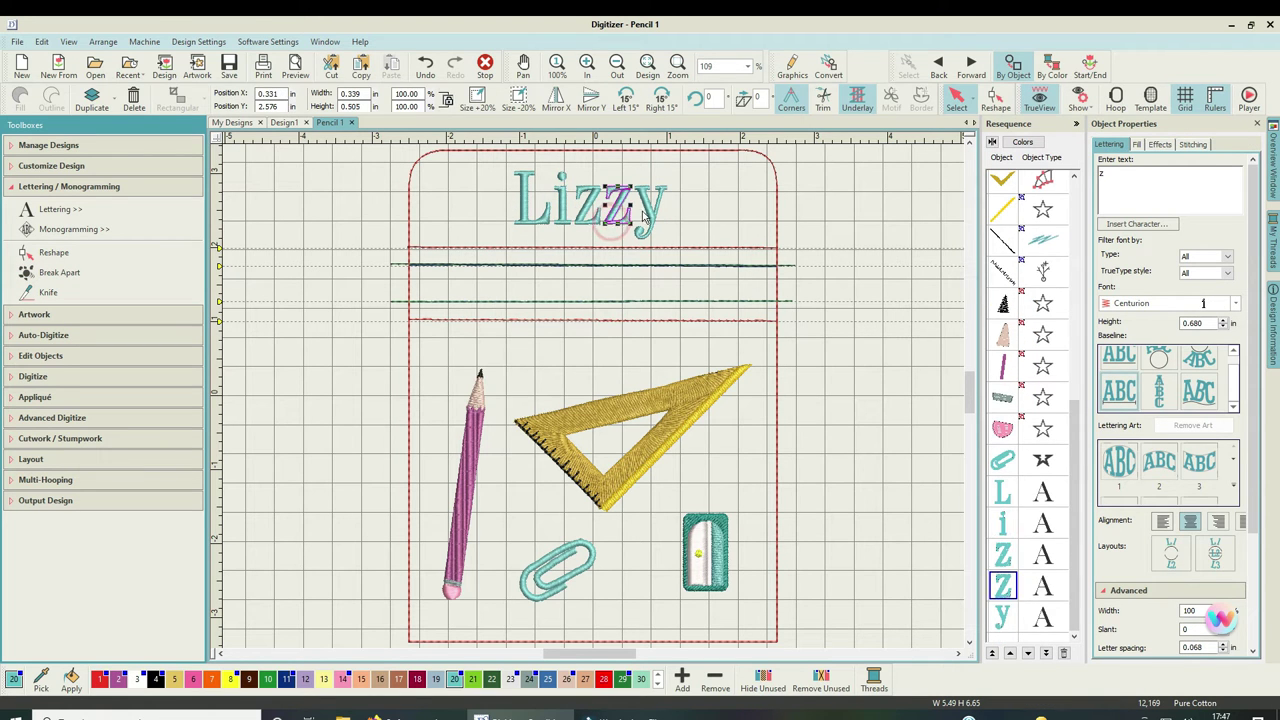
pyautogui.click(648, 216)
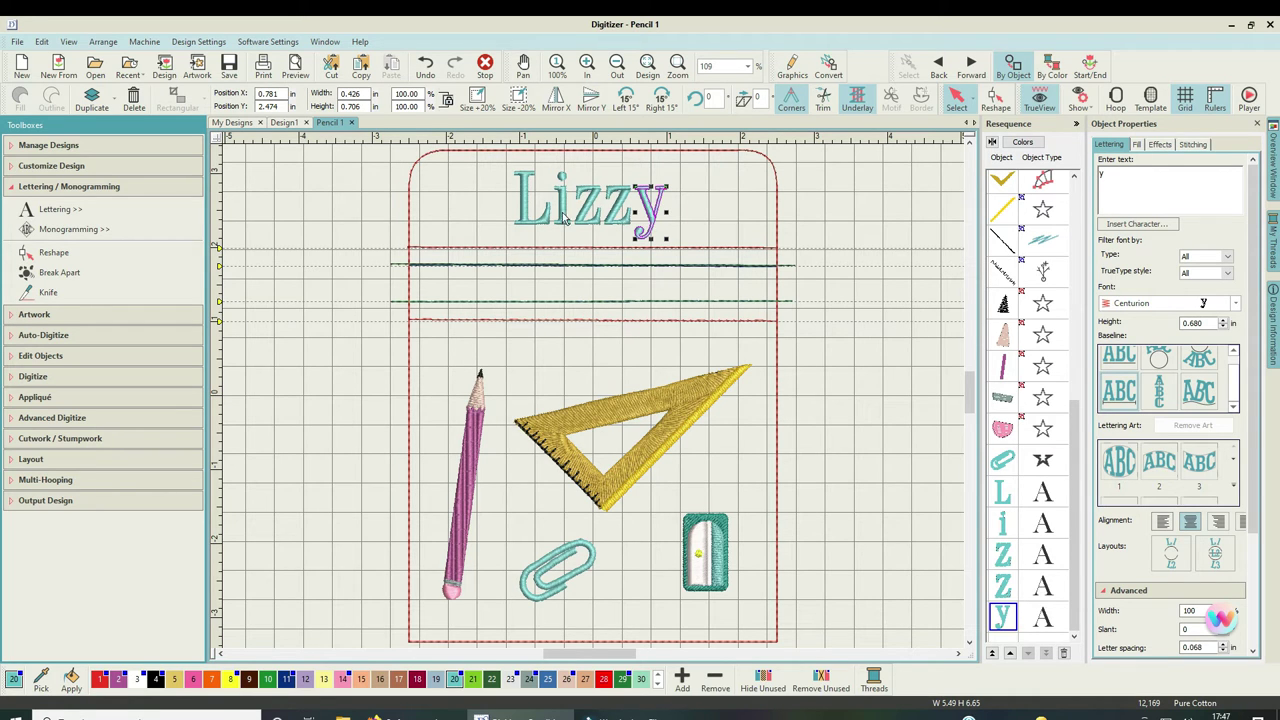
# Step: Raise the L slightly and lower the first z slightly
pyautogui.click(522, 216)
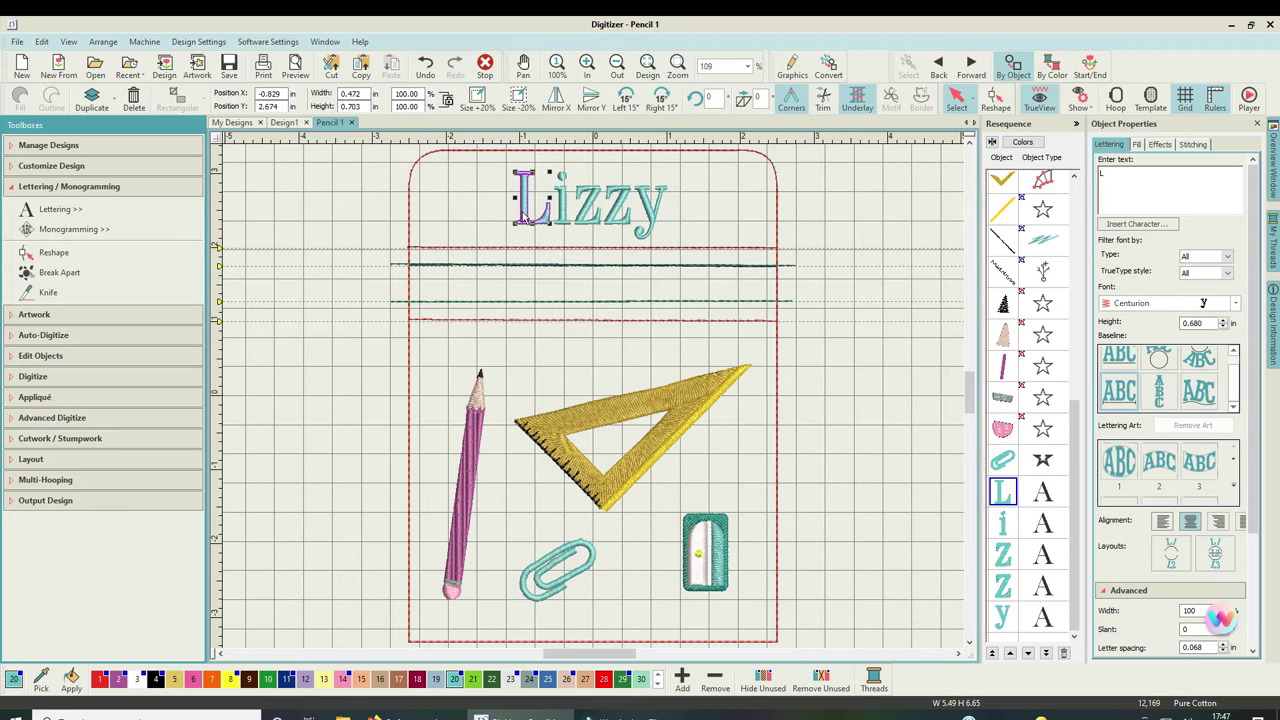
pyautogui.moveTo(522, 216); pyautogui.dragTo(521, 212)
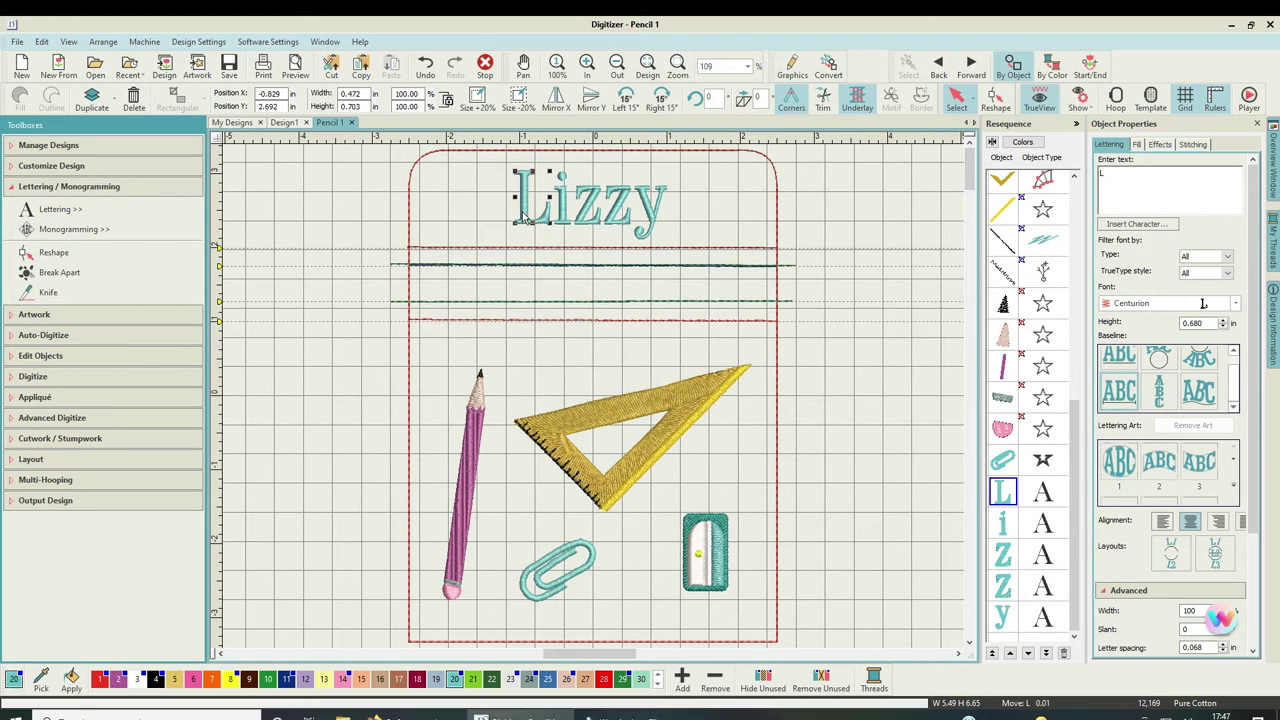
pyautogui.moveTo(522, 218); pyautogui.dragTo(521, 211)
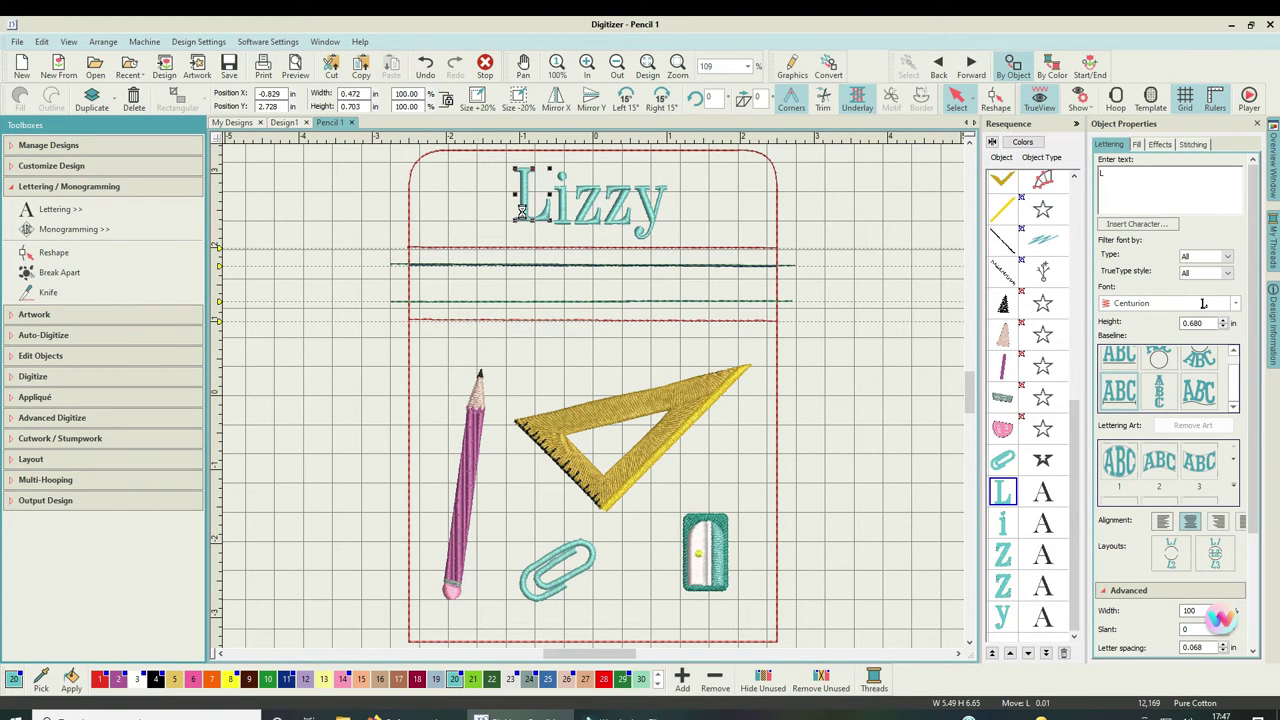
pyautogui.click(588, 218)
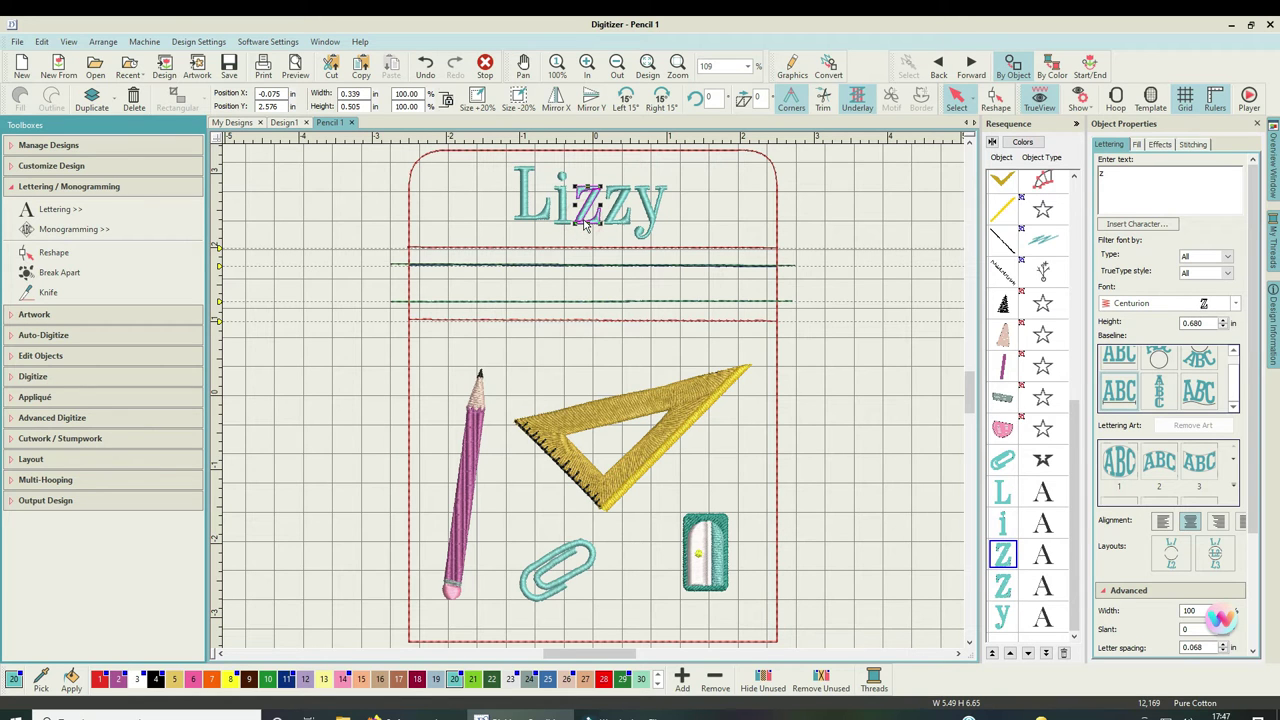
pyautogui.moveTo(586, 224); pyautogui.dragTo(588, 224)
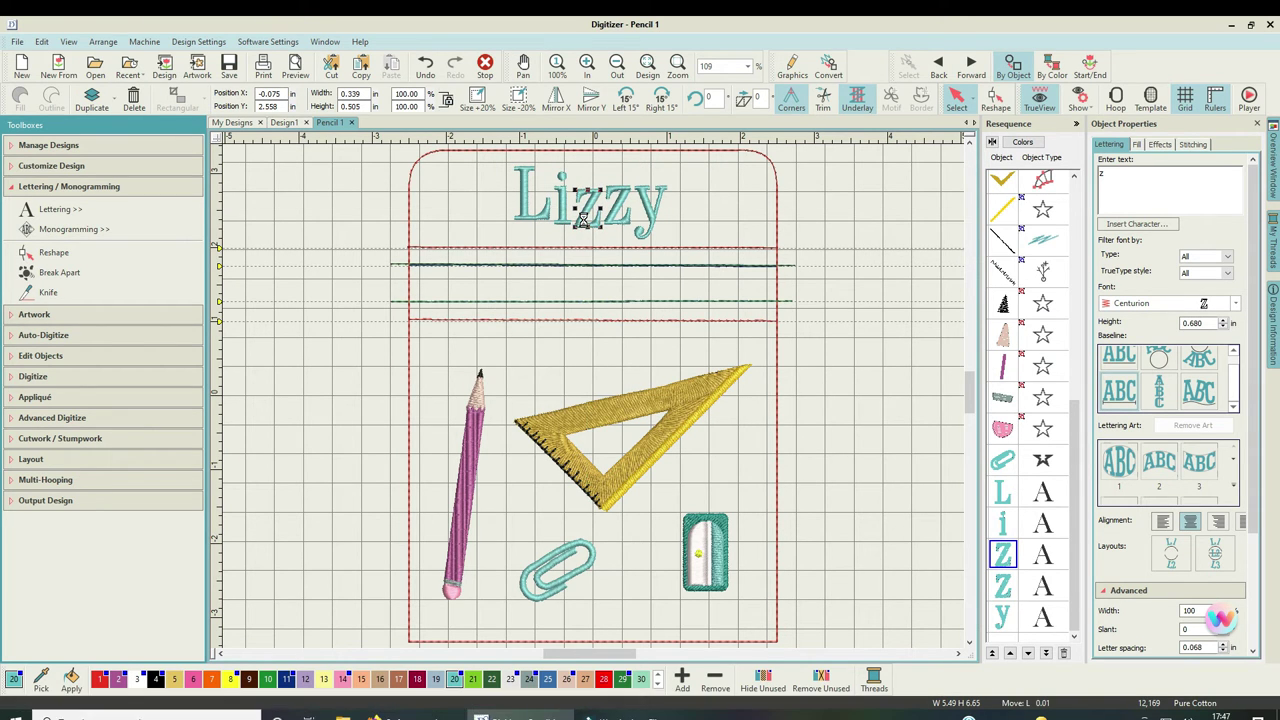
pyautogui.click(651, 207)
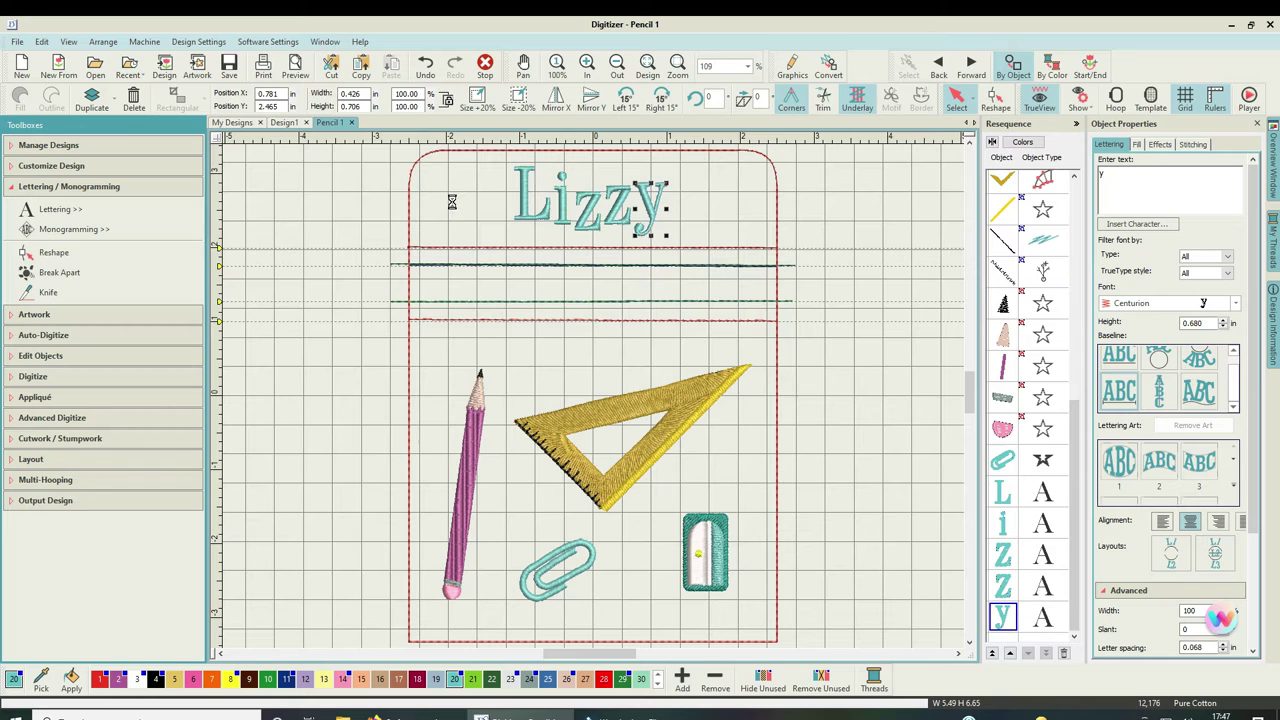
pyautogui.press('Escape')
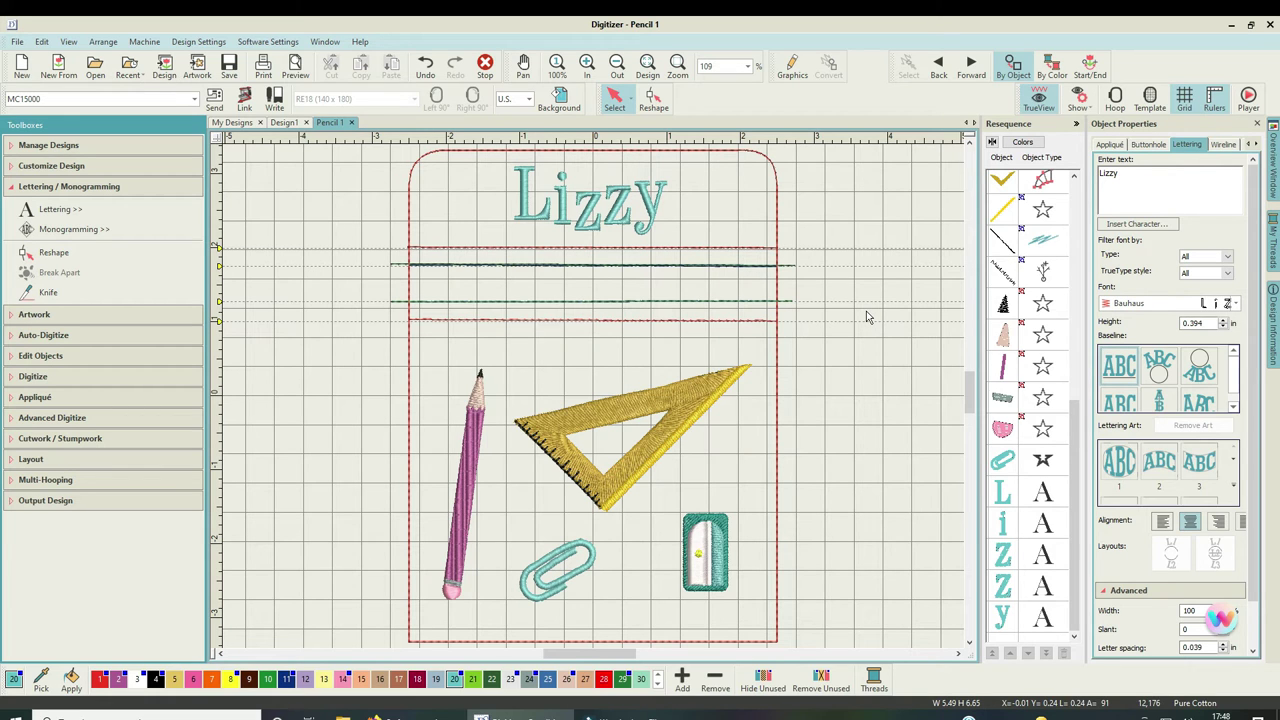
# Step: Save the pencil case design
pyautogui.click(229, 66)
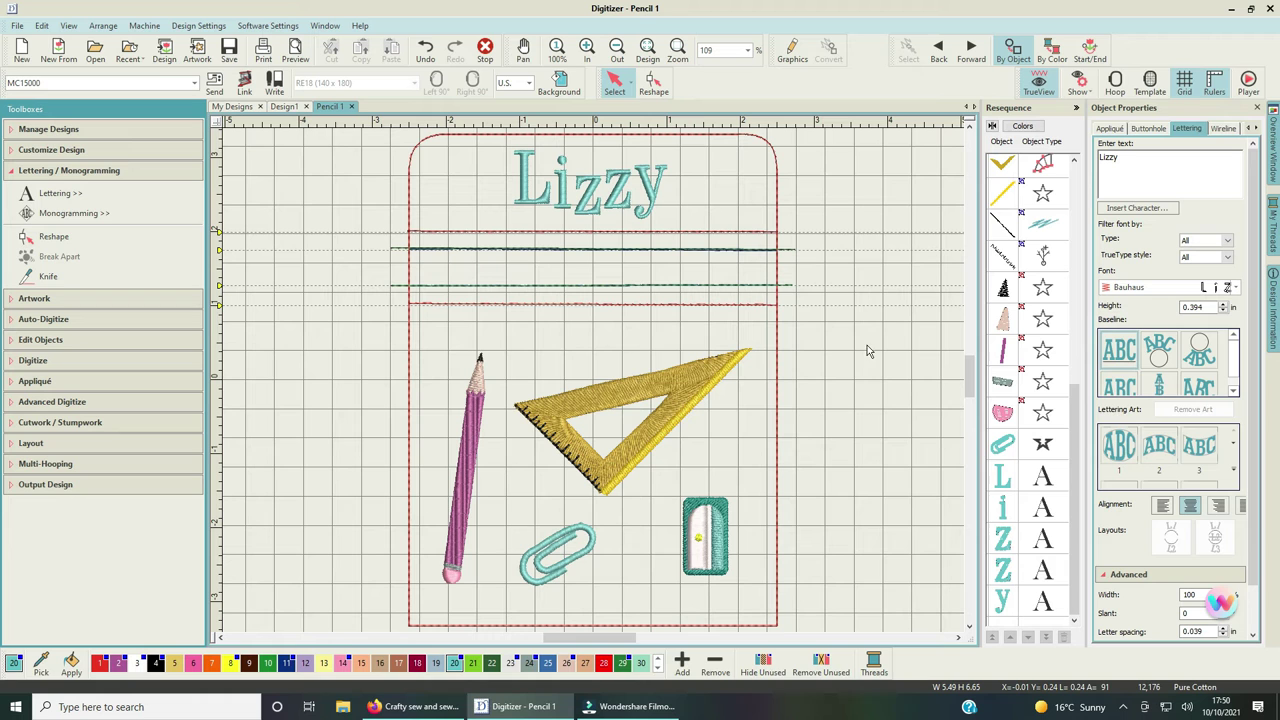
# Step: Select the rounded pencil-case outline object in the Resequence list
pyautogui.scroll(5, 1040, 195)
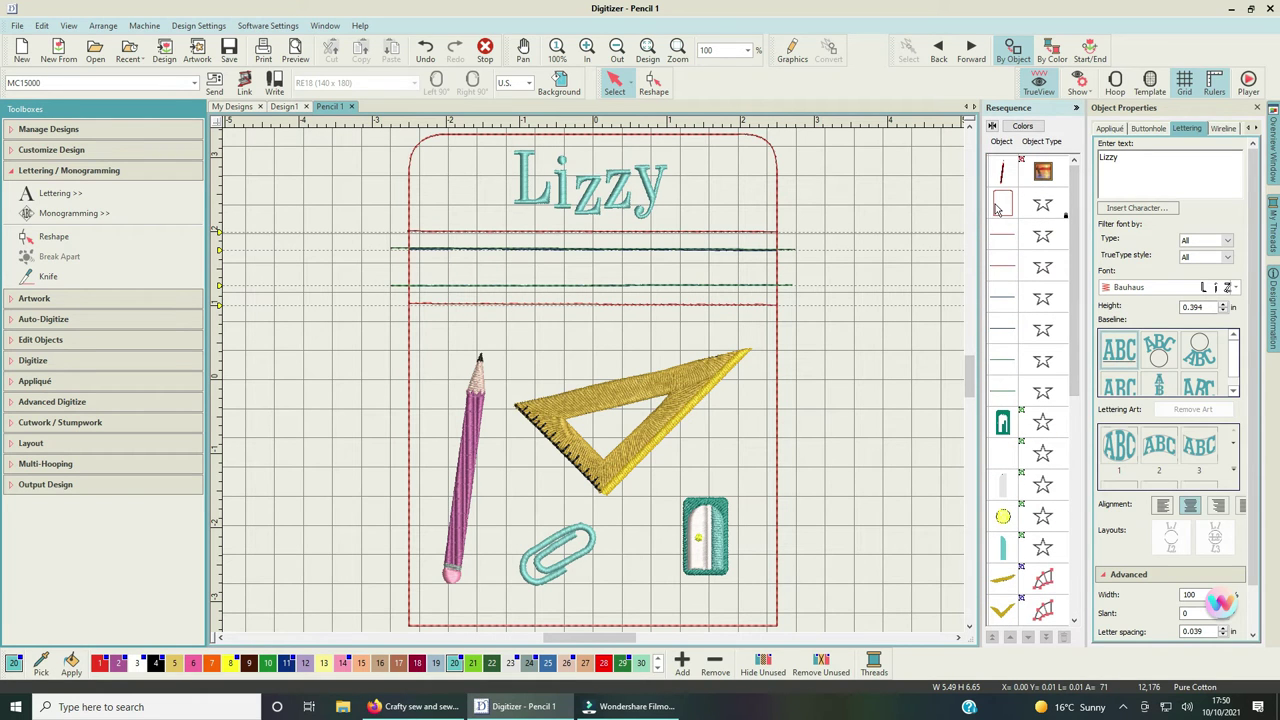
pyautogui.click(998, 204)
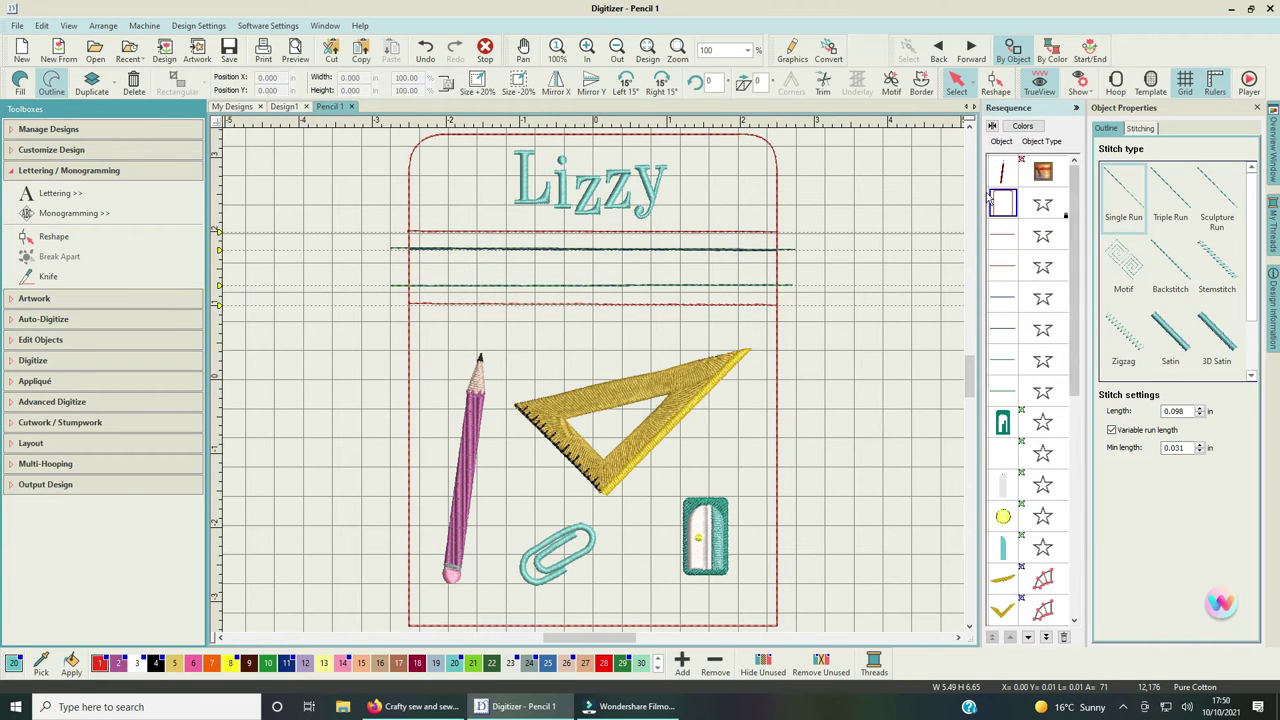
pyautogui.rightClick(1010, 200)
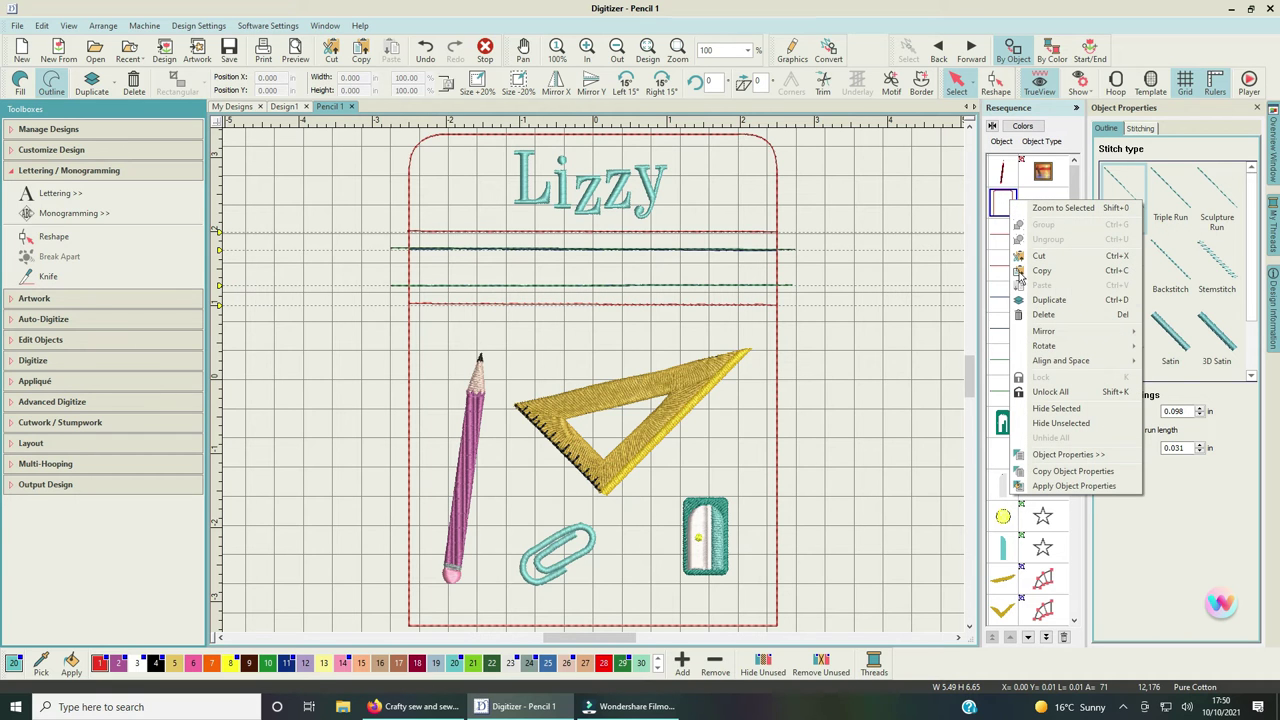
pyautogui.click(1047, 315)
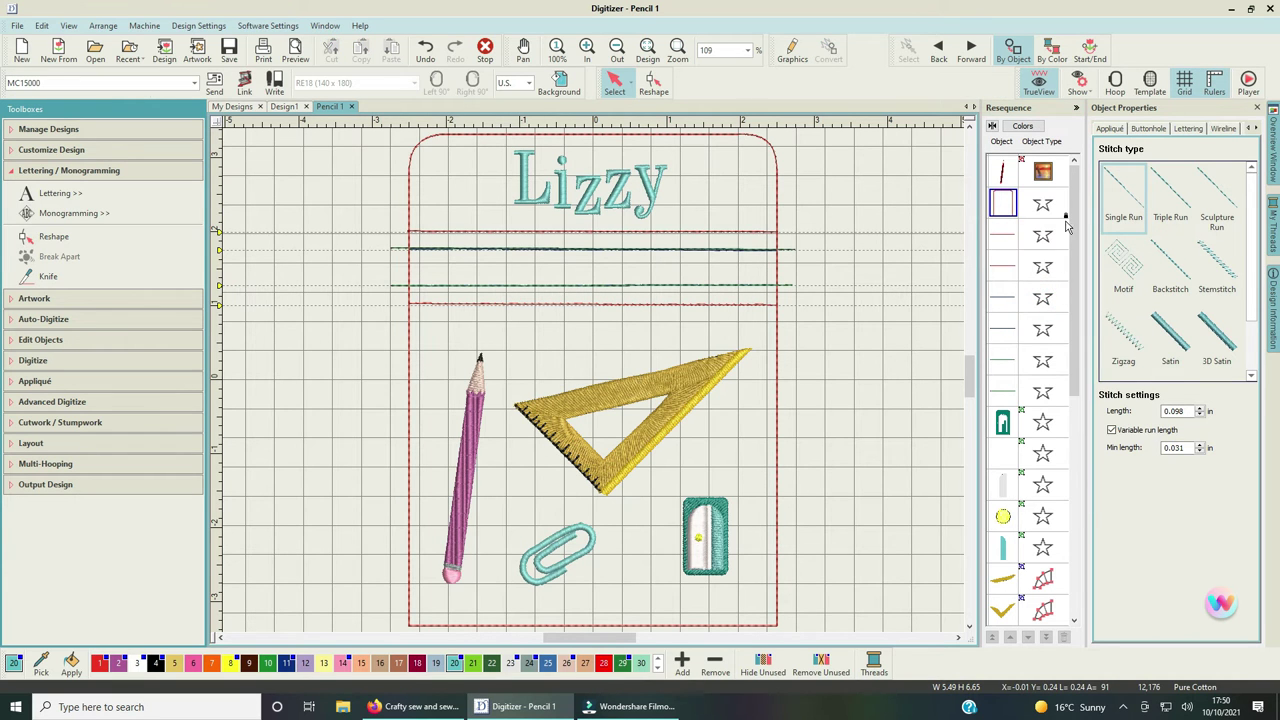
pyautogui.moveTo(1075, 208); pyautogui.dragTo(1066, 524)
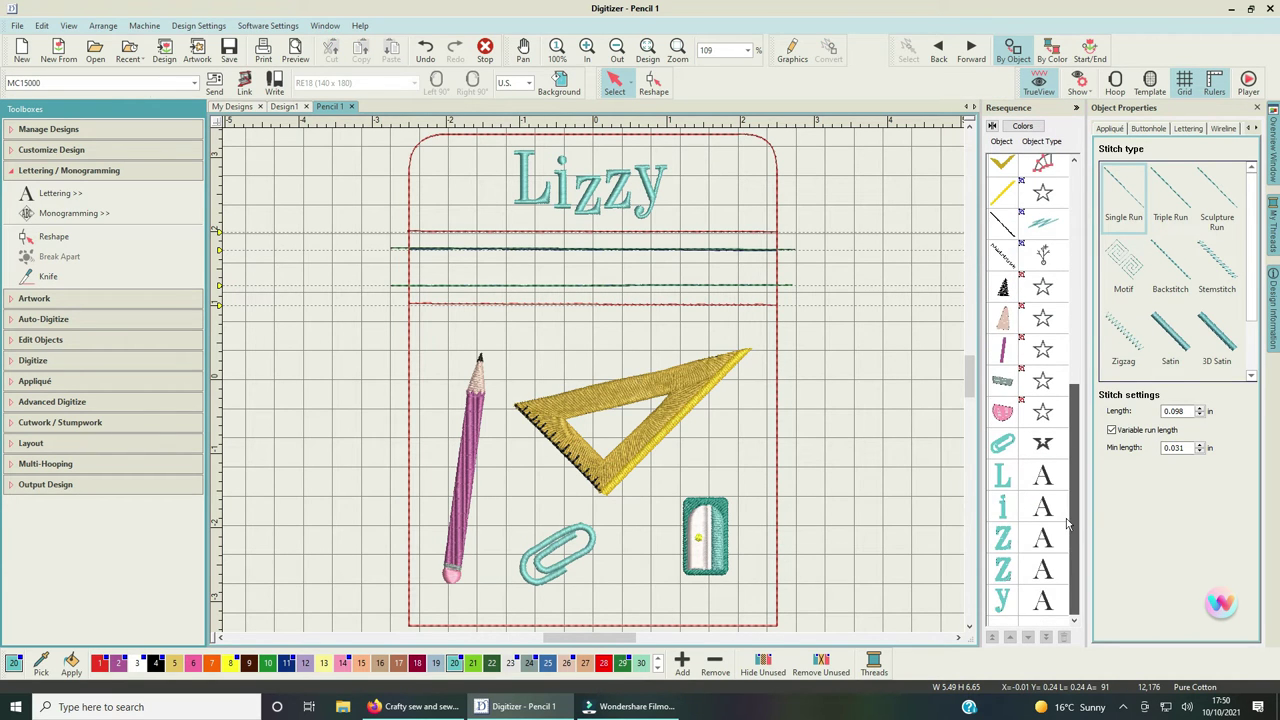
pyautogui.scroll(10, 1066, 524)
pyautogui.scroll(-10, 1043, 570)
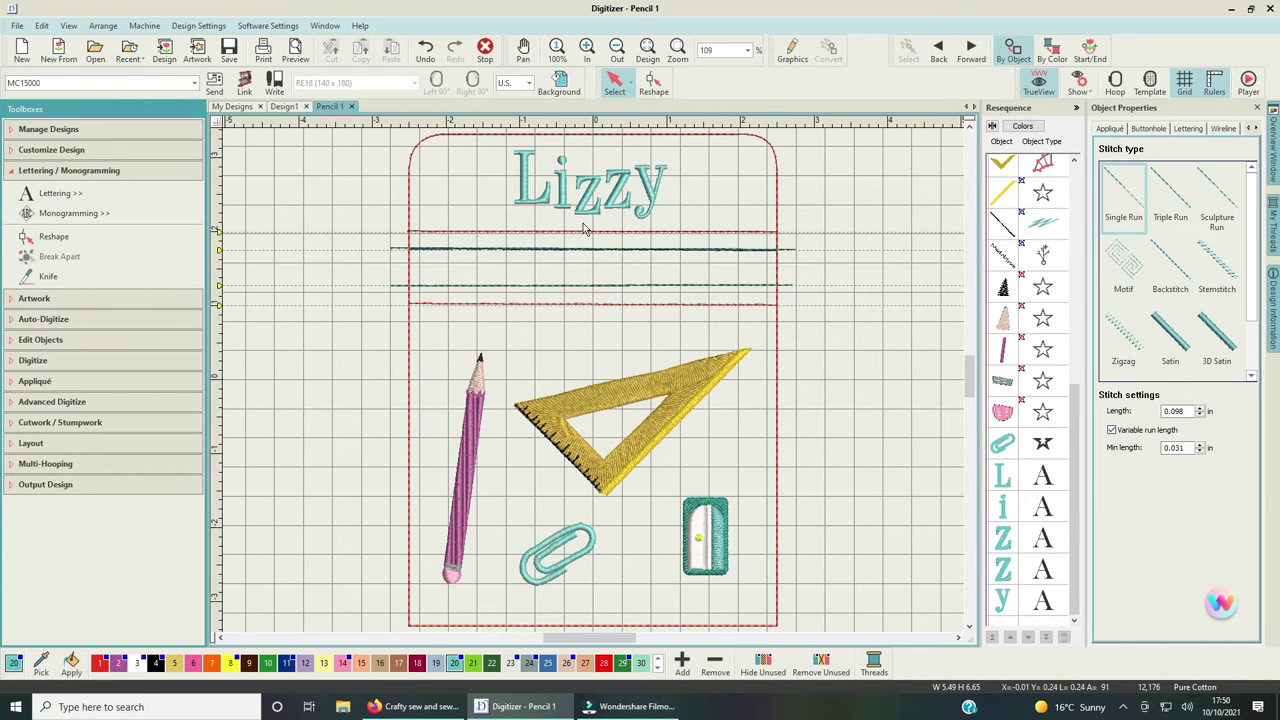
pyautogui.rightClick(773, 150)
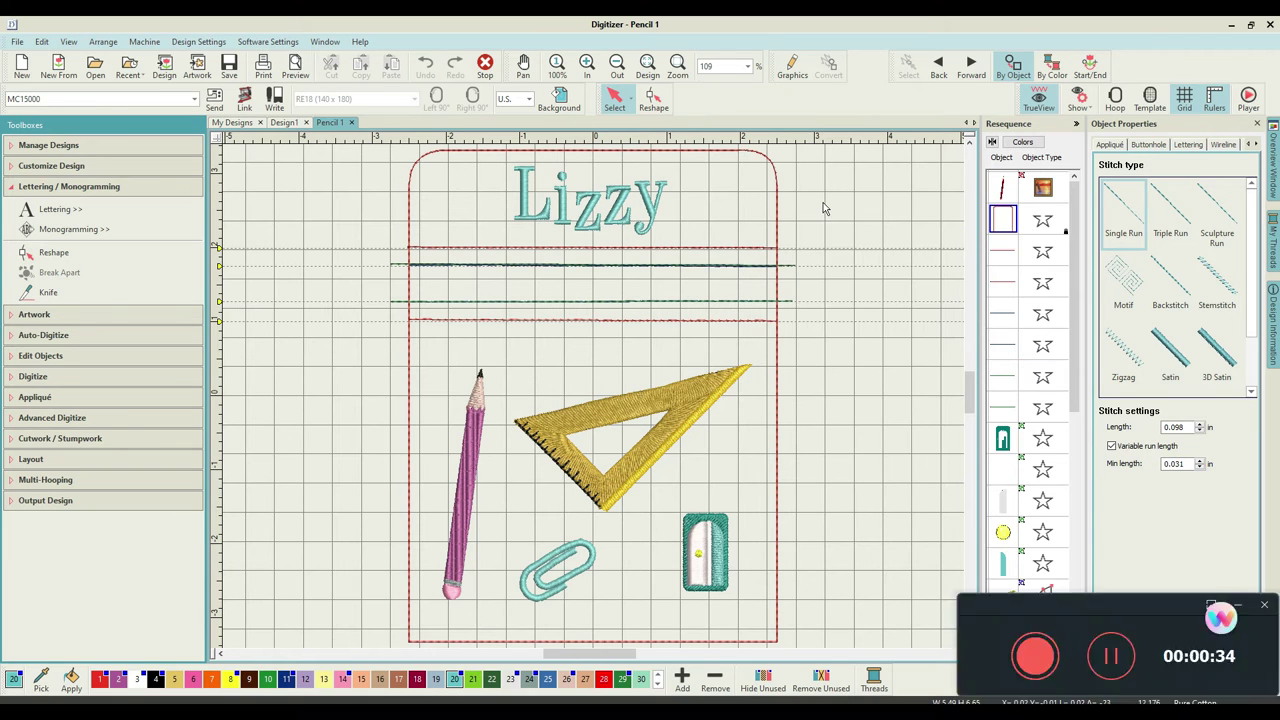
# Step: Copy the pencil-case outline and paste a copy over the original
pyautogui.click(1010, 218)
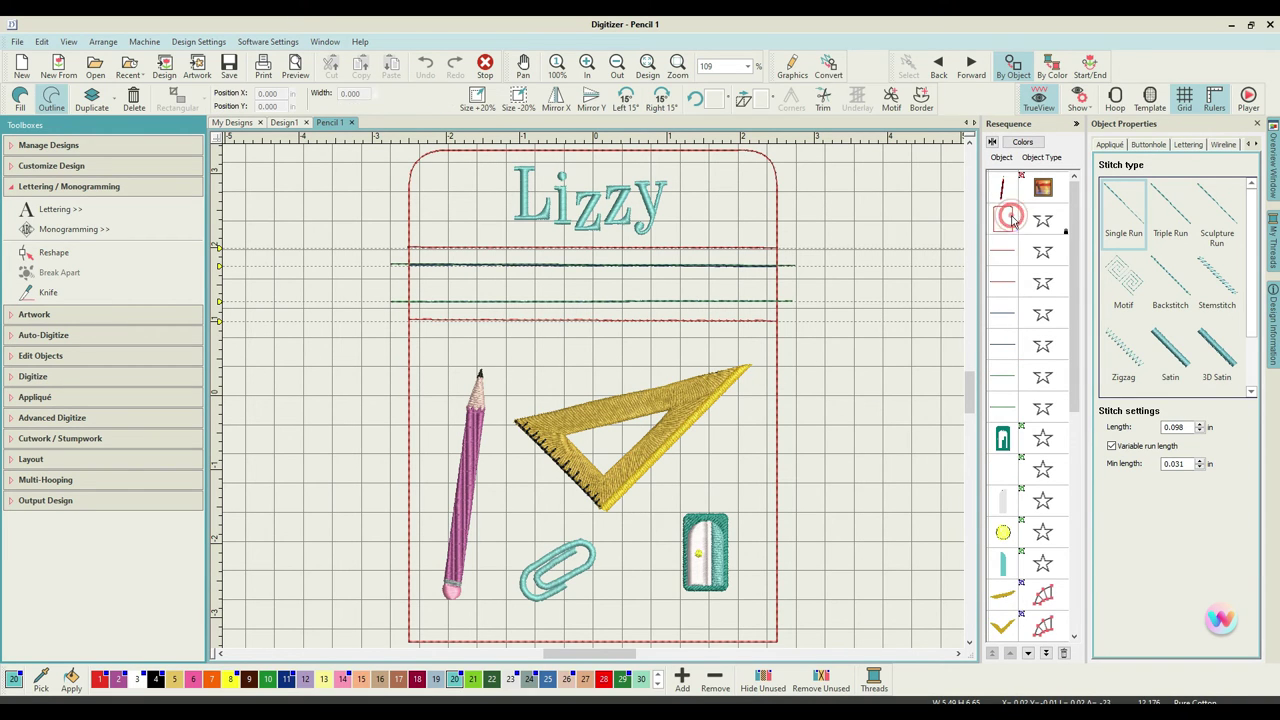
pyautogui.rightClick(1011, 219)
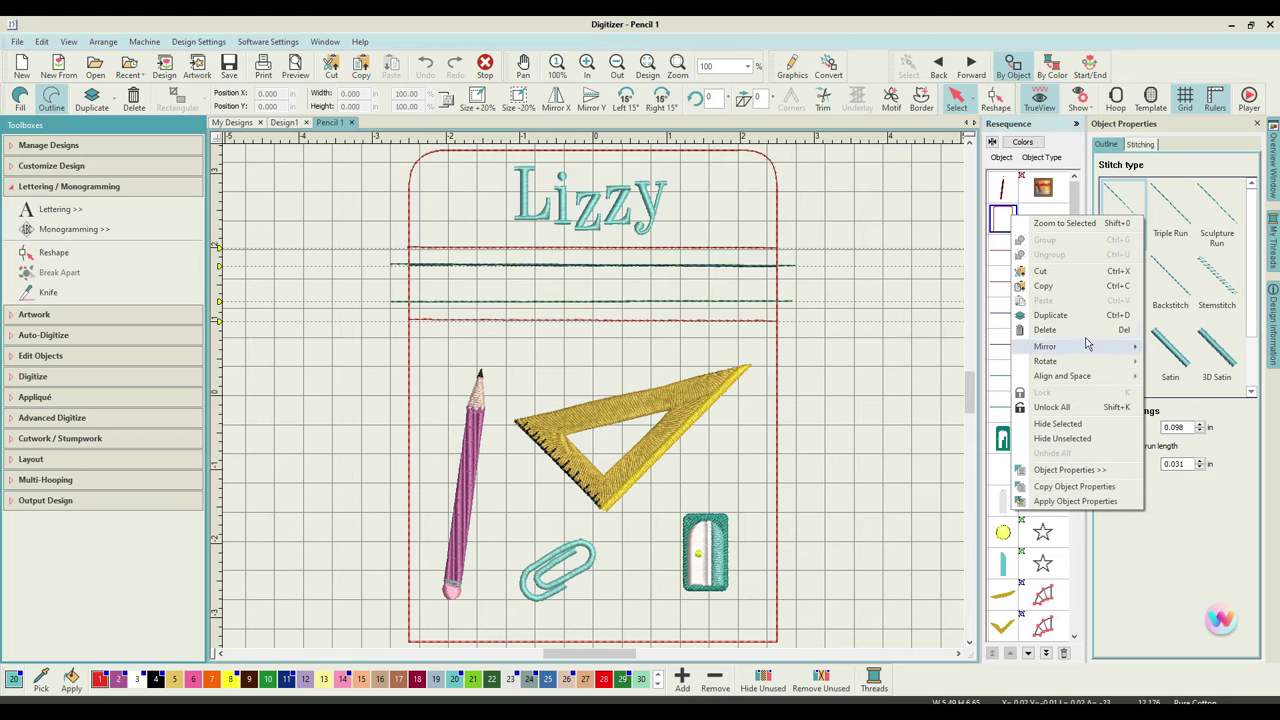
pyautogui.click(1050, 315)
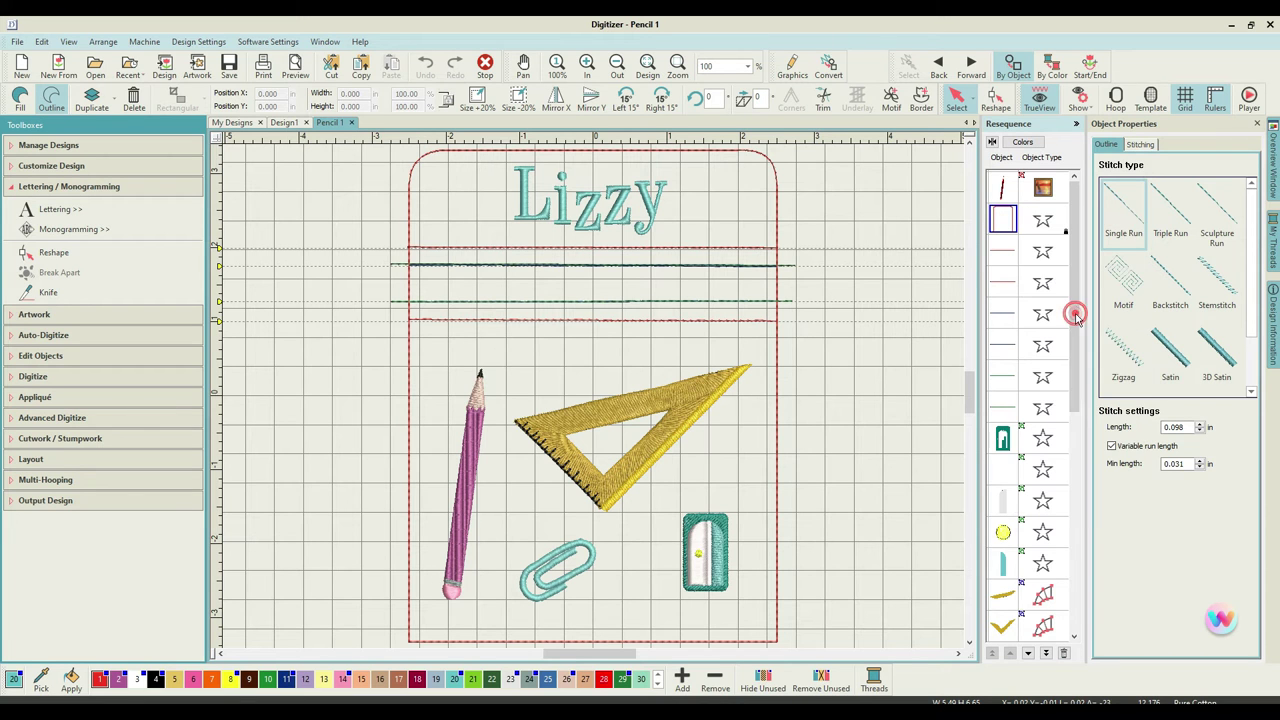
pyautogui.moveTo(1075, 248); pyautogui.dragTo(1083, 541)
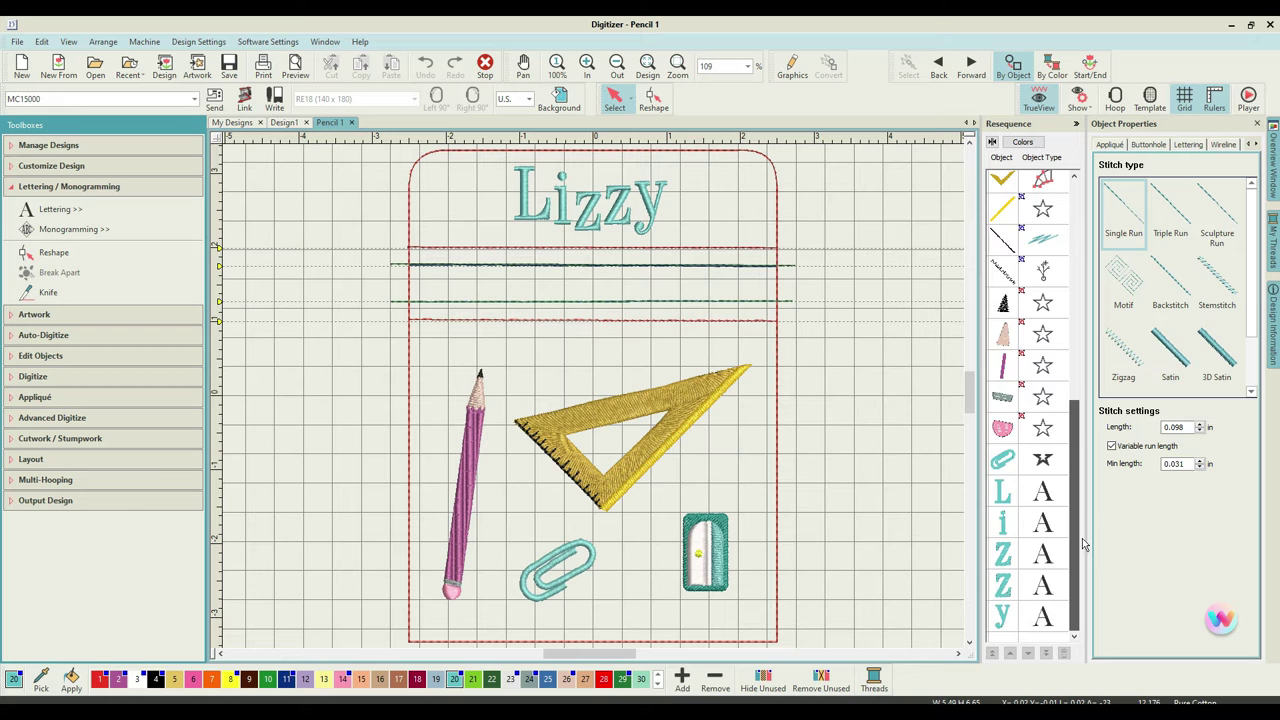
pyautogui.moveTo(1083, 541); pyautogui.dragTo(1065, 404)
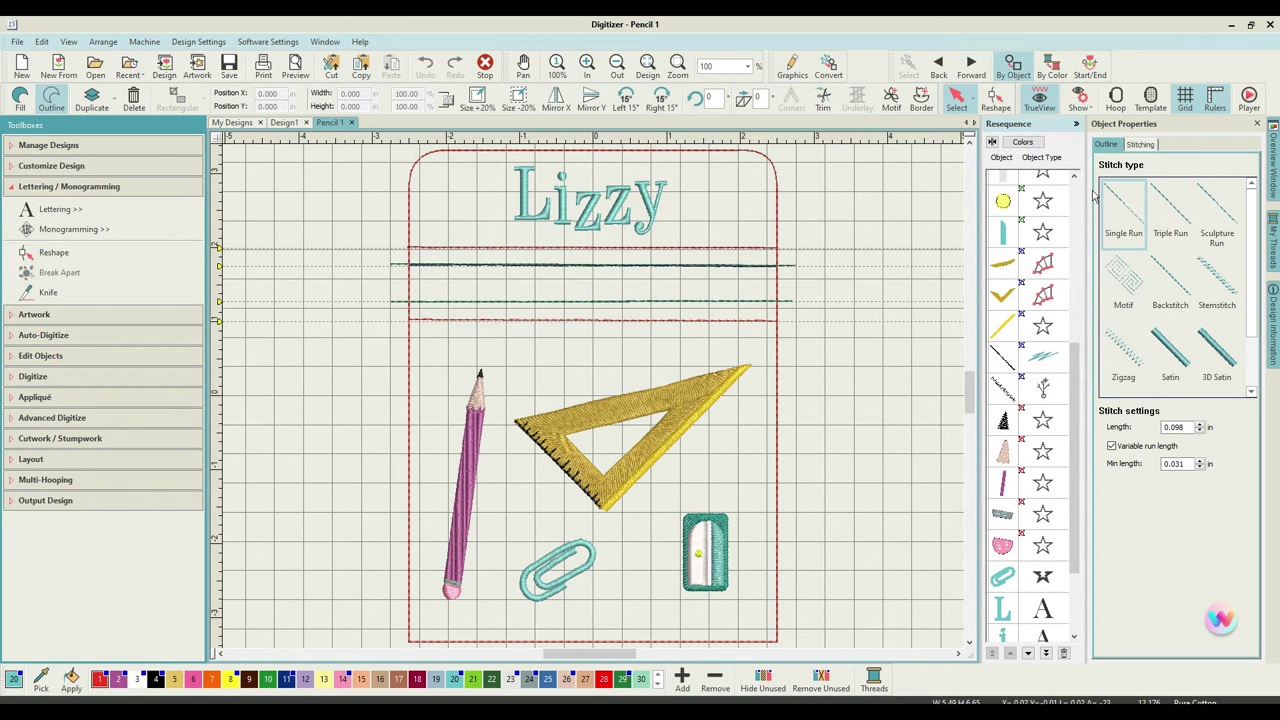
pyautogui.moveTo(1068, 372); pyautogui.dragTo(1068, 210)
pyautogui.rightClick(998, 225)
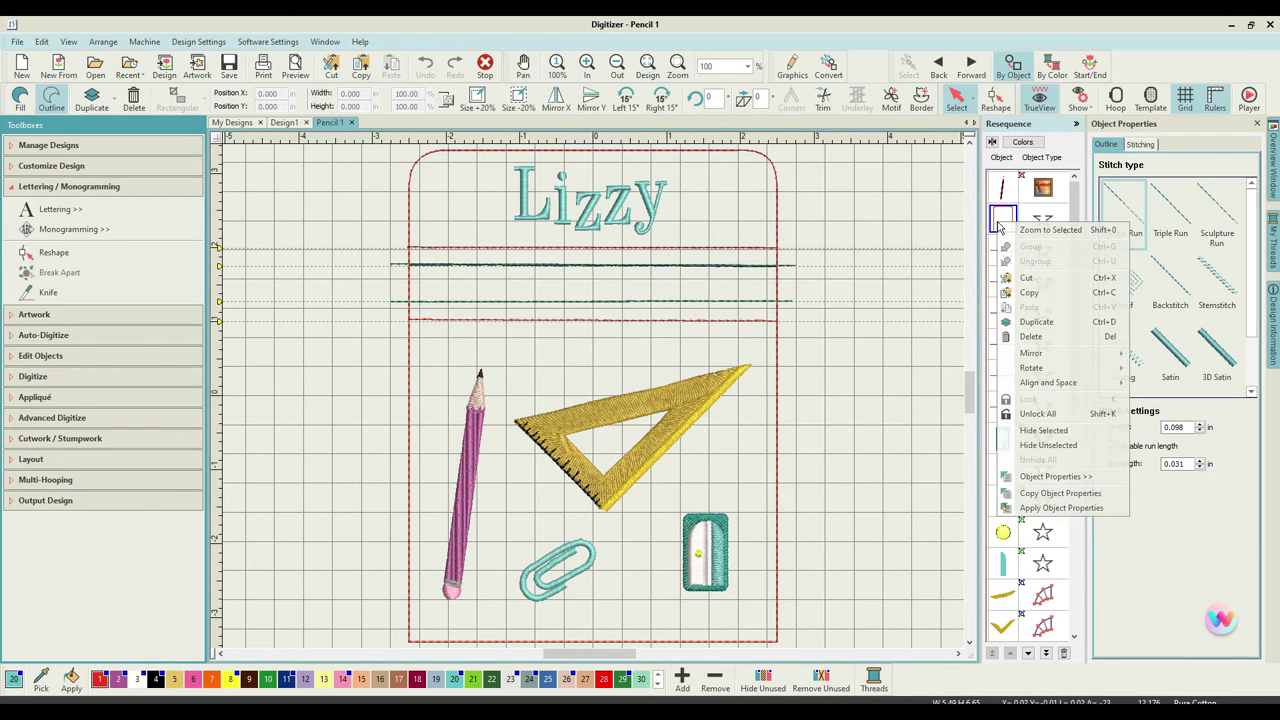
pyautogui.click(1030, 292)
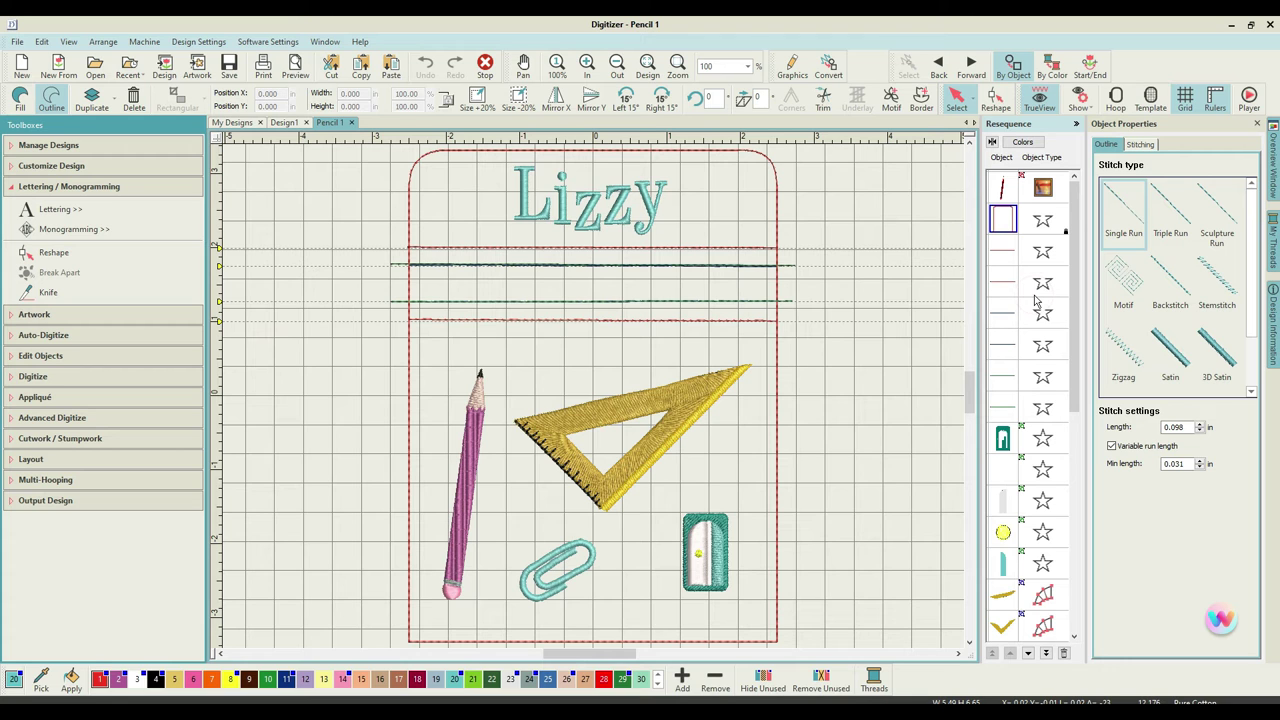
pyautogui.rightClick(1001, 220)
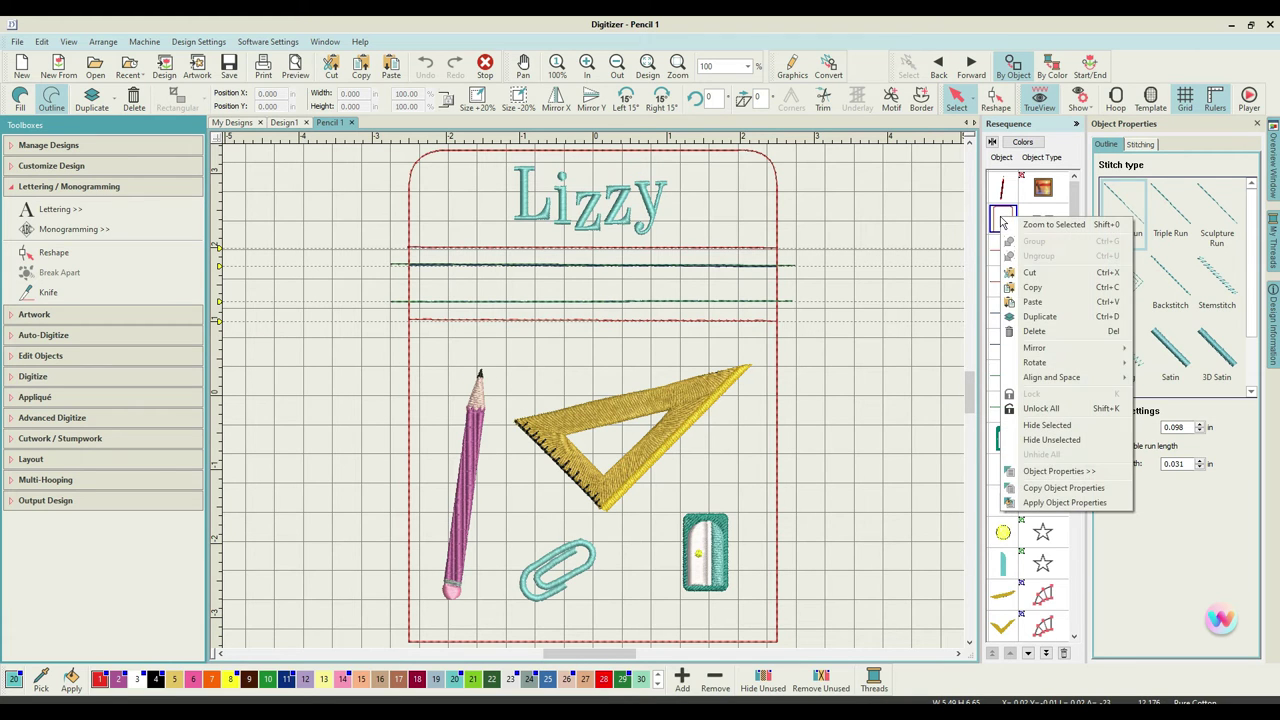
pyautogui.click(1030, 302)
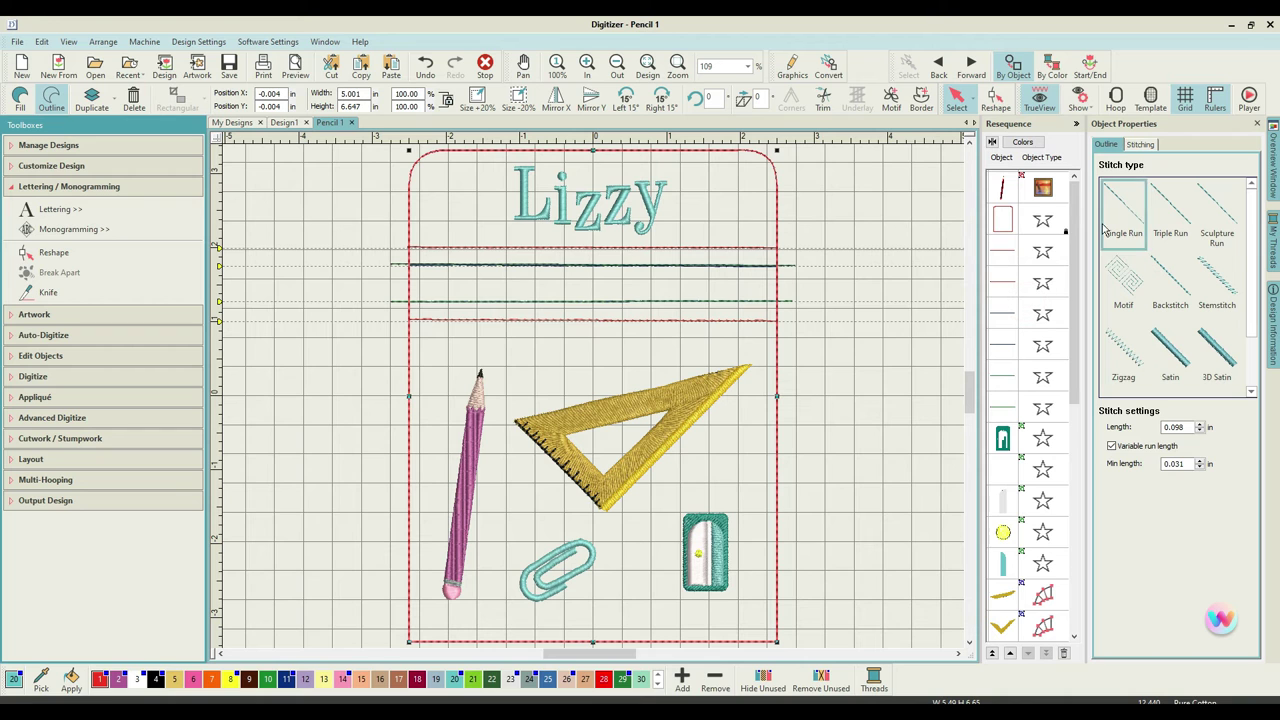
# Step: Change the pasted outline copy's stitch type from single run to Triple Run
pyautogui.moveTo(1075, 222); pyautogui.dragTo(1074, 505)
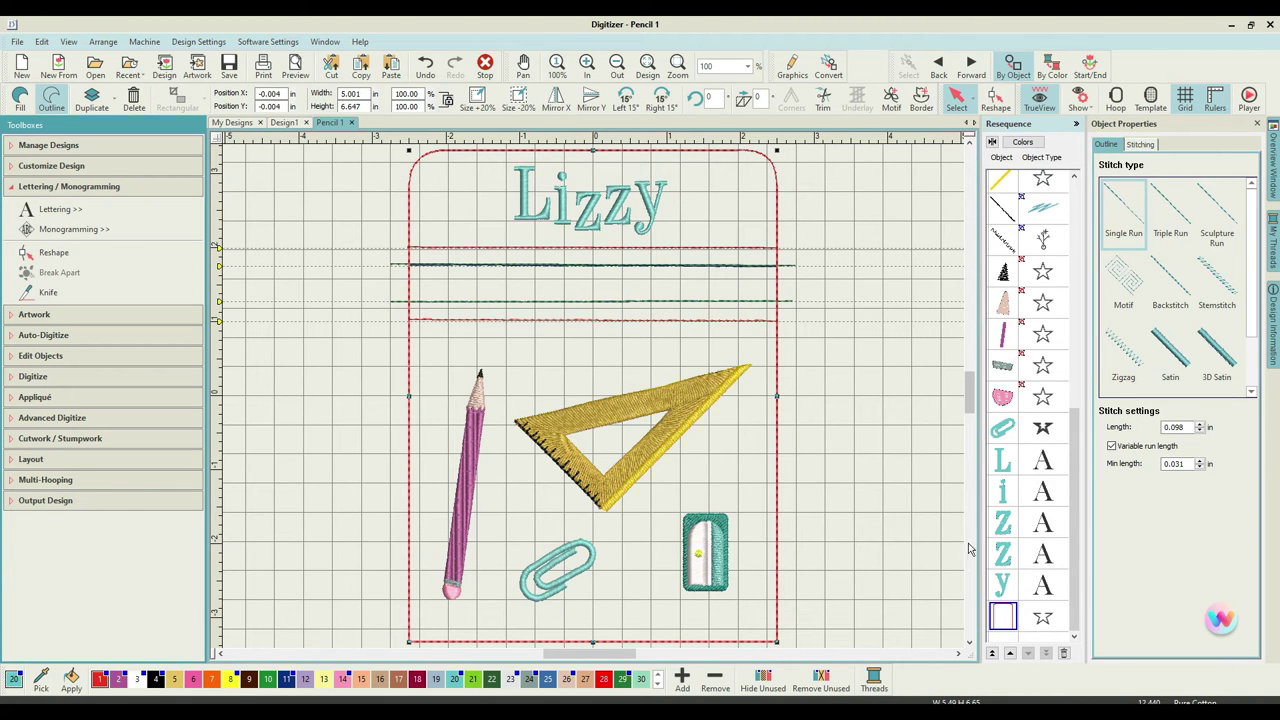
pyautogui.click(1001, 619)
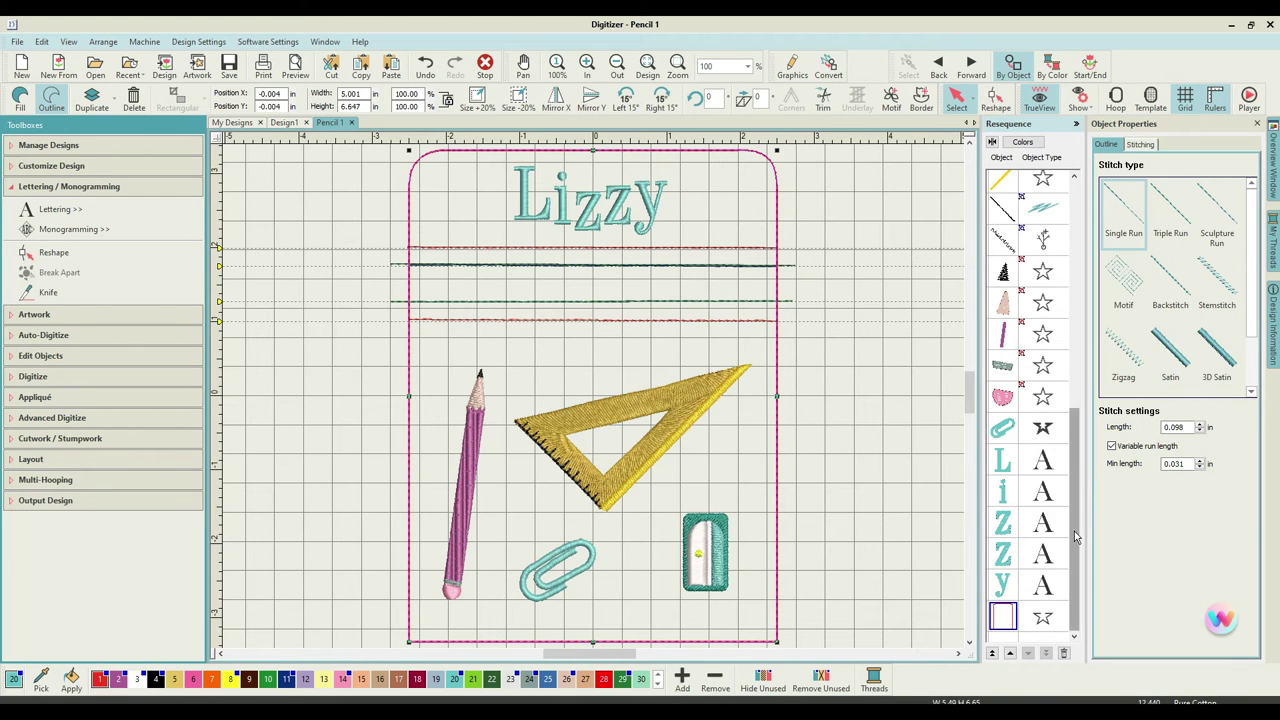
pyautogui.scroll(10, 1074, 531)
pyautogui.scroll(-9, 1040, 541)
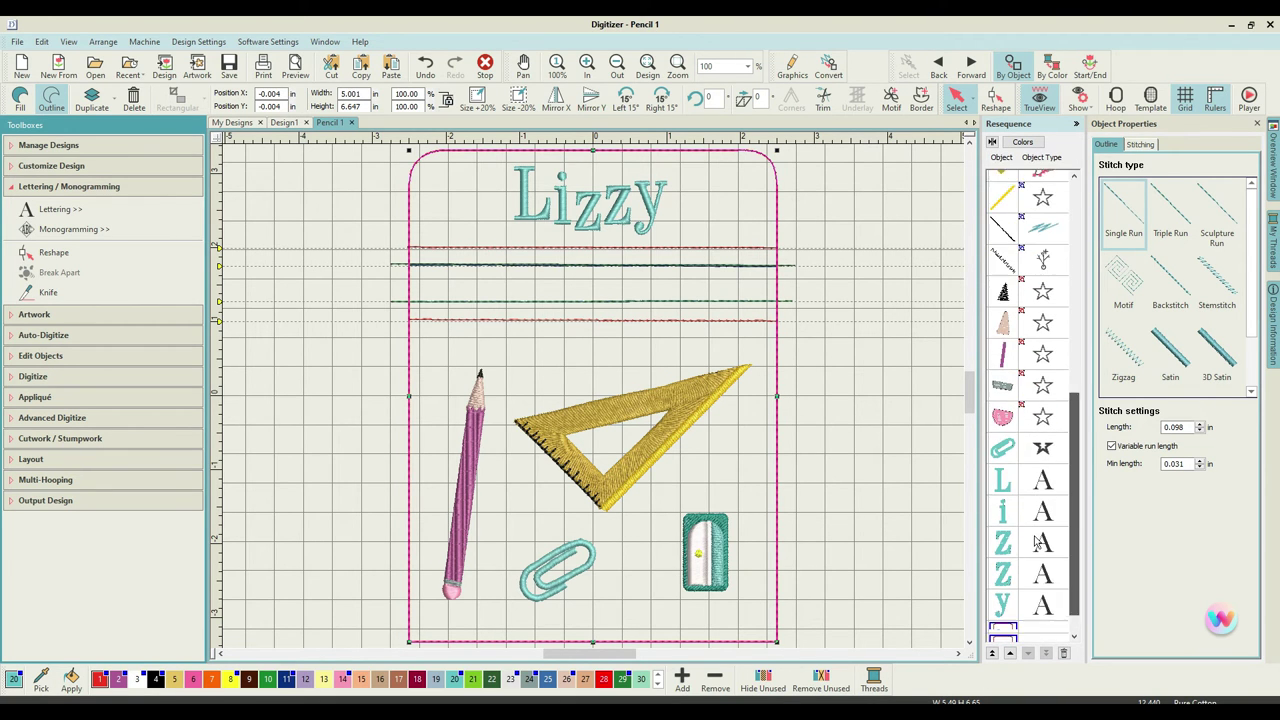
pyautogui.scroll(-1, 1037, 541)
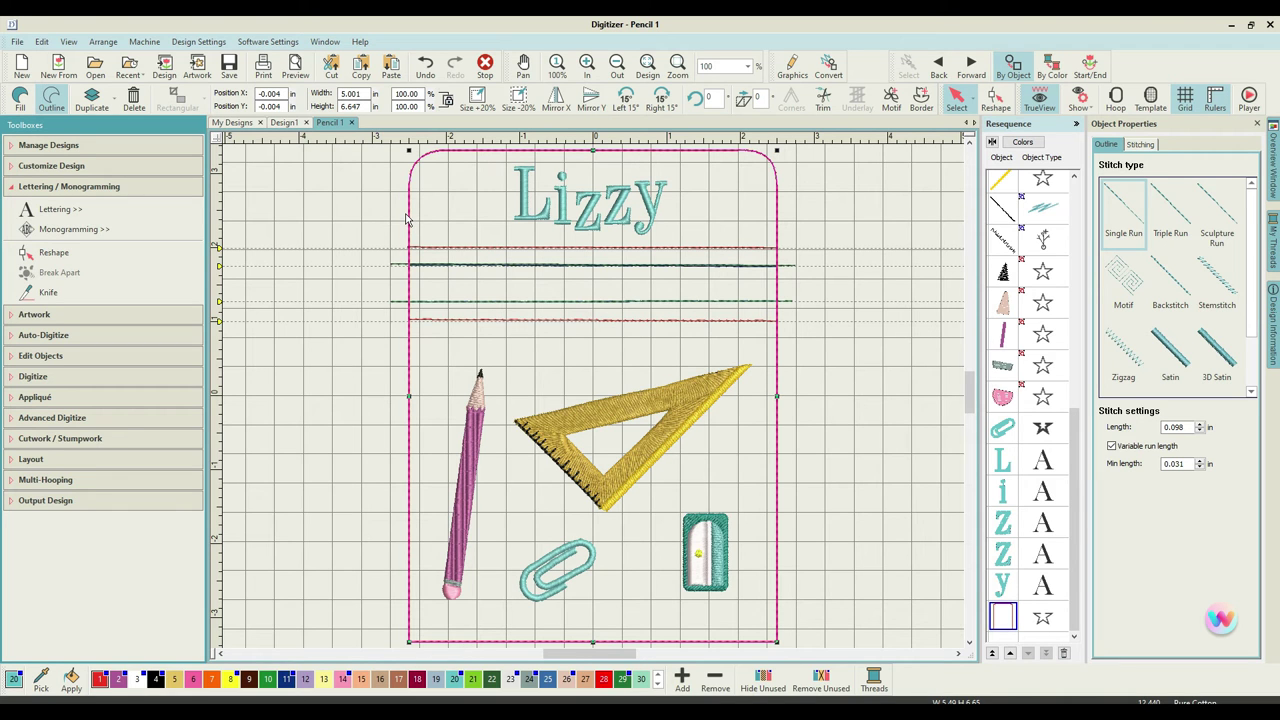
pyautogui.click(1175, 222)
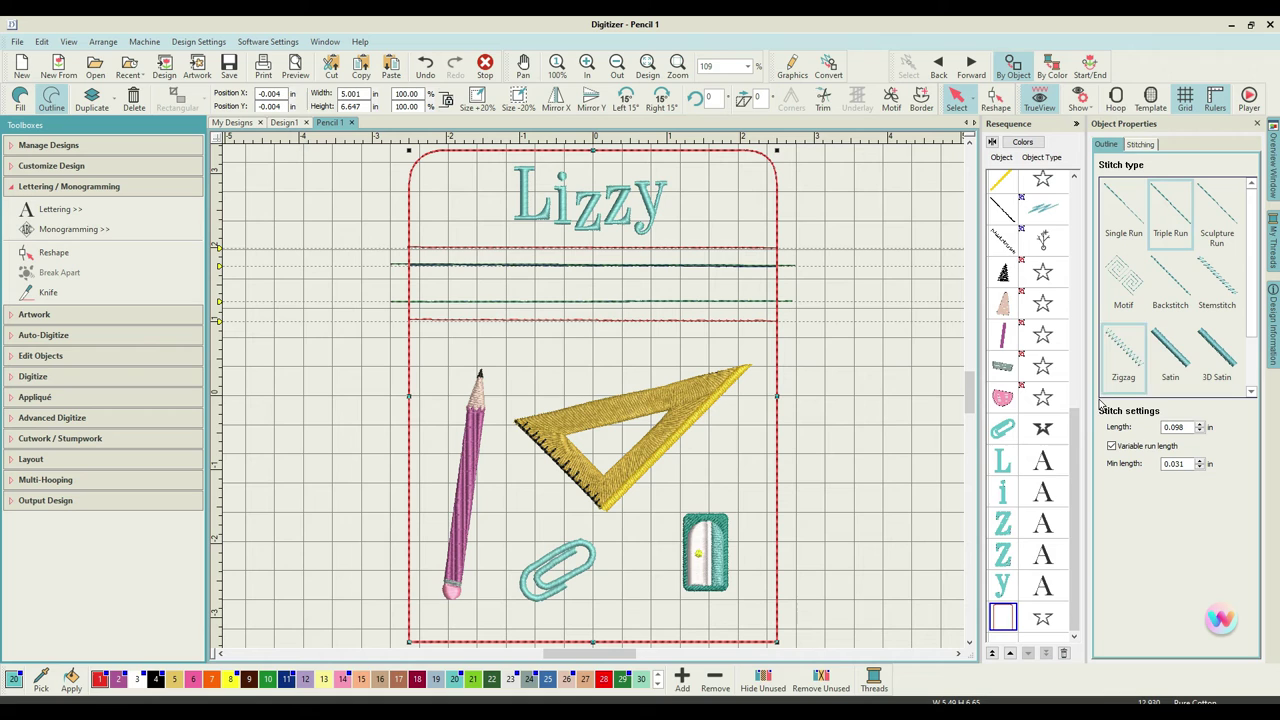
pyautogui.click(874, 360)
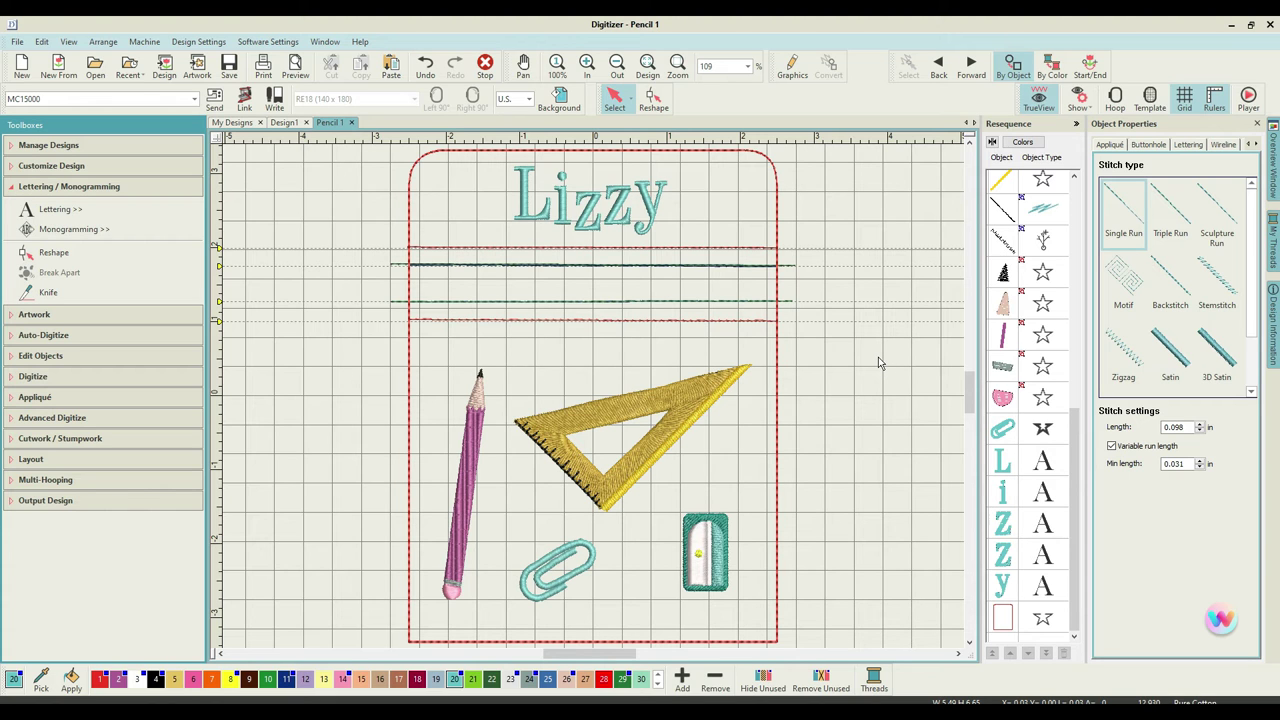
pyautogui.scroll(-1, 593, 402)
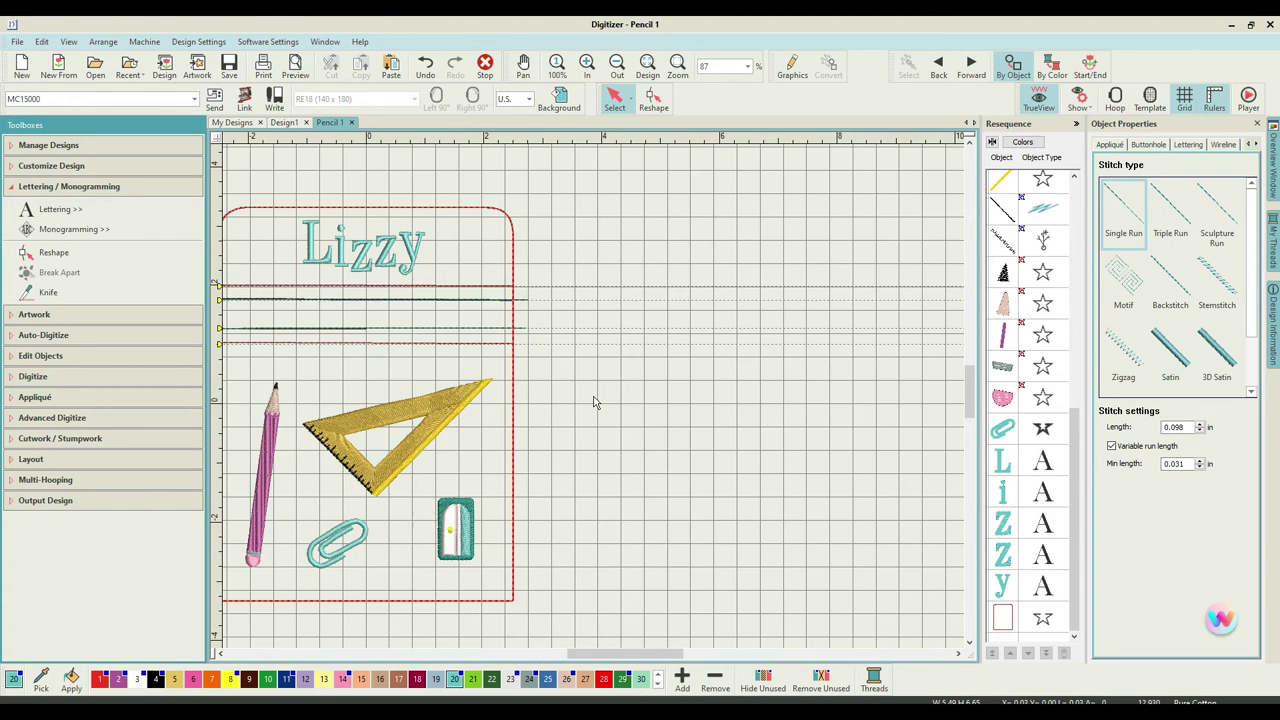
pyautogui.scroll(1, 593, 402)
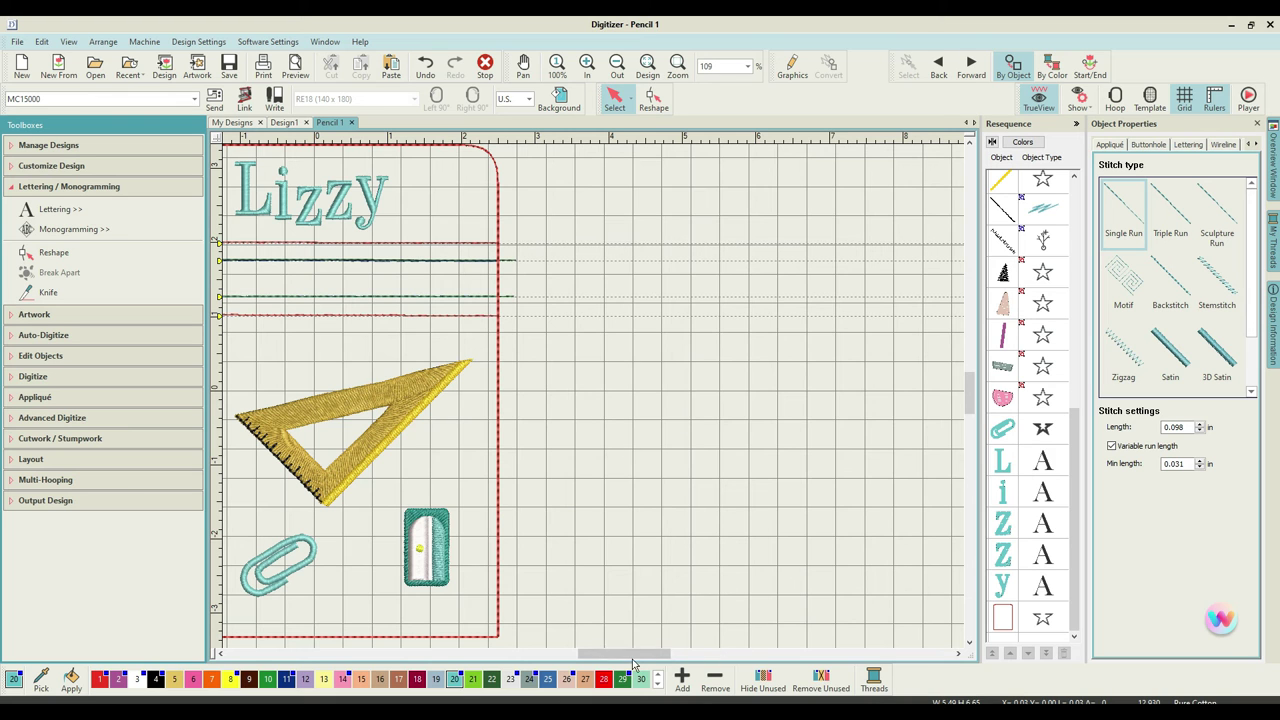
pyautogui.moveTo(632, 657); pyautogui.dragTo(560, 664)
pyautogui.hscroll(3, 560, 660)
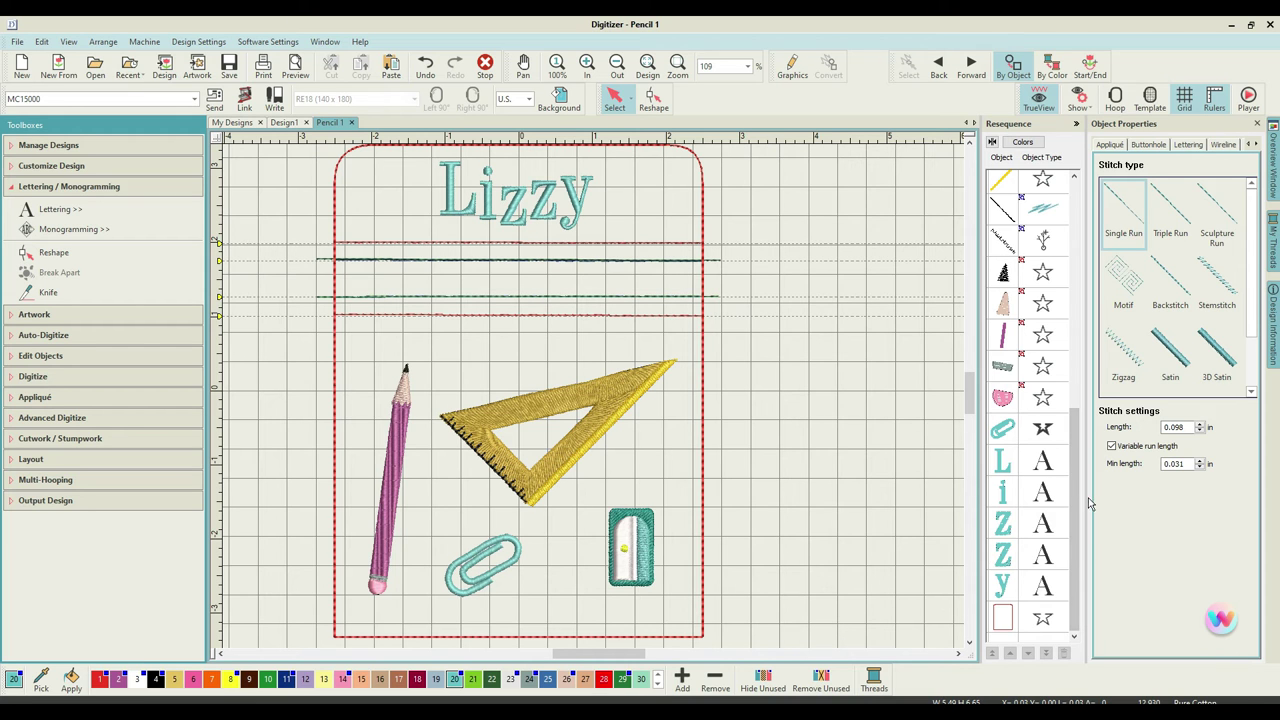
pyautogui.moveTo(1075, 497); pyautogui.dragTo(1061, 574)
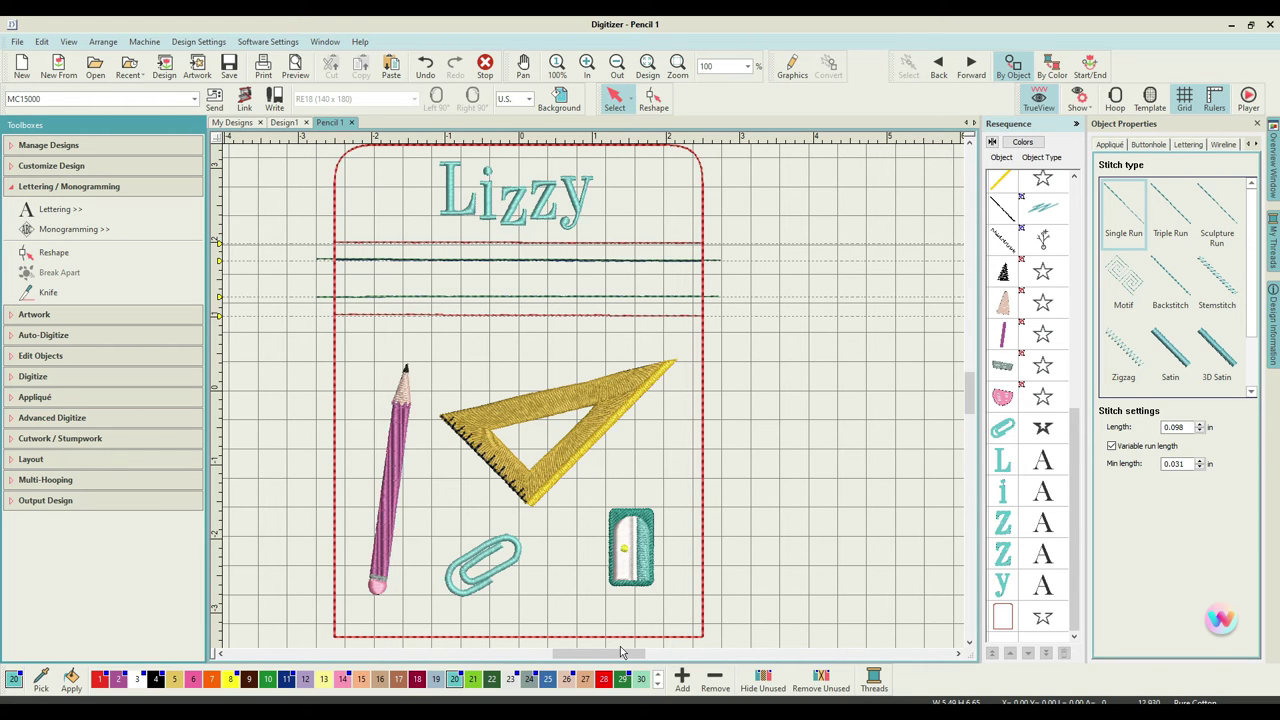
# Step: Duplicate the outline copy and recolour the duplicate Olive Green (swatch 22)
pyautogui.click(1014, 620)
pyautogui.rightClick(1014, 620)
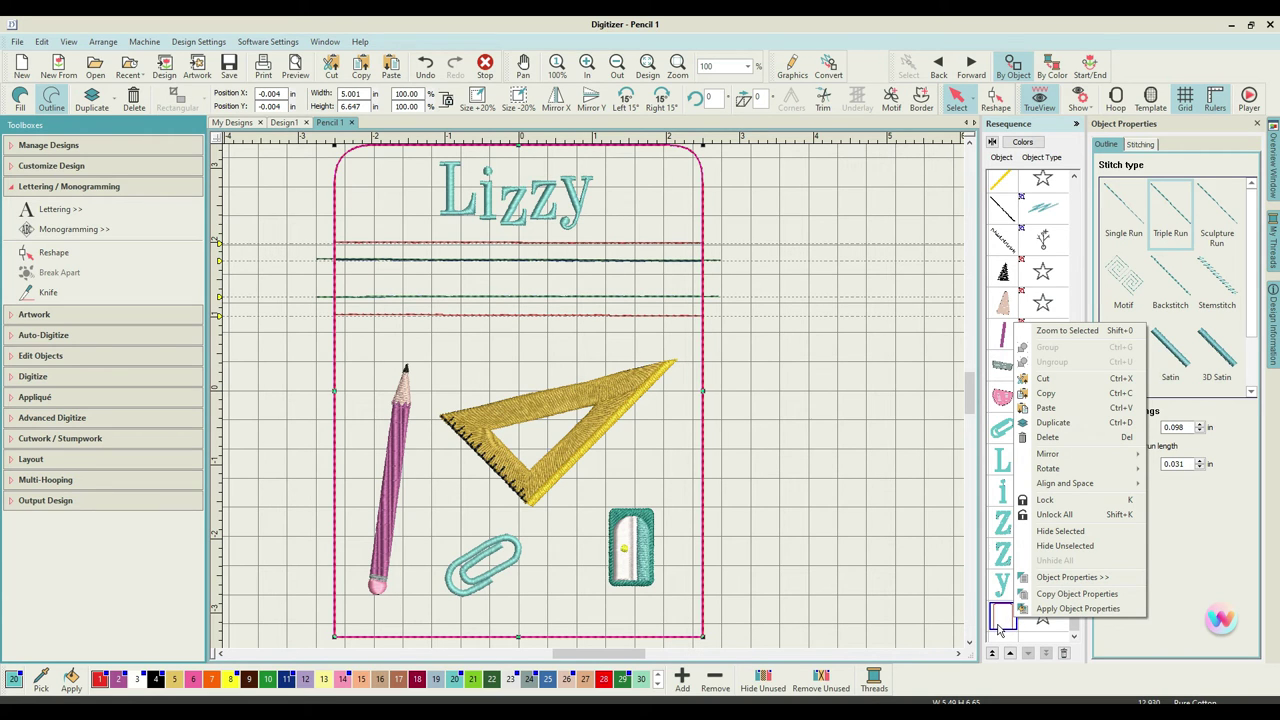
pyautogui.click(1080, 425)
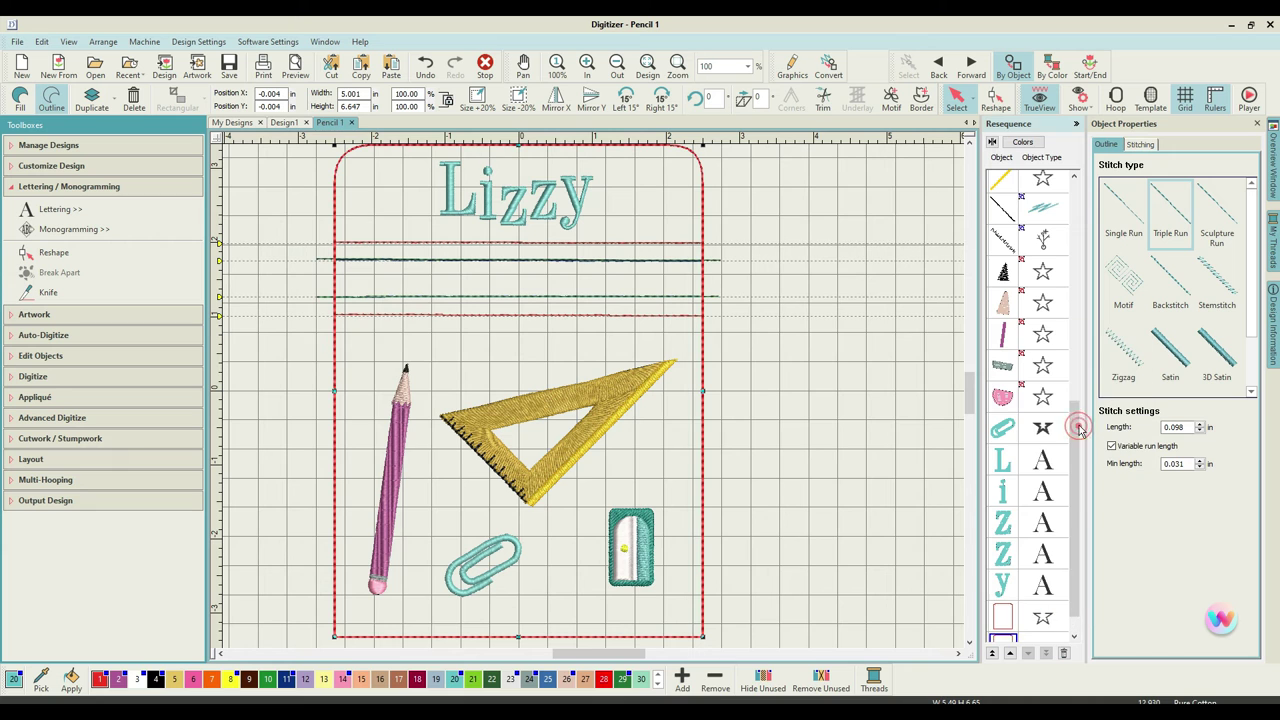
pyautogui.scroll(-1, 1077, 468)
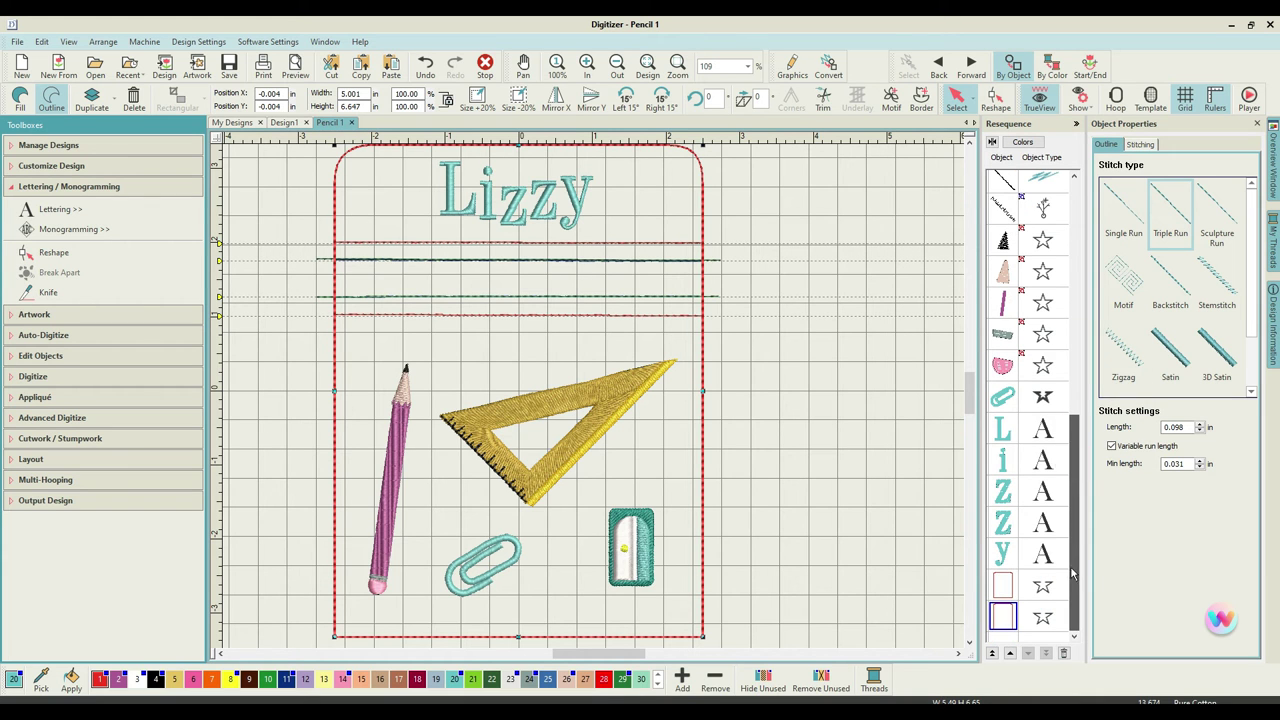
pyautogui.rightClick(997, 626)
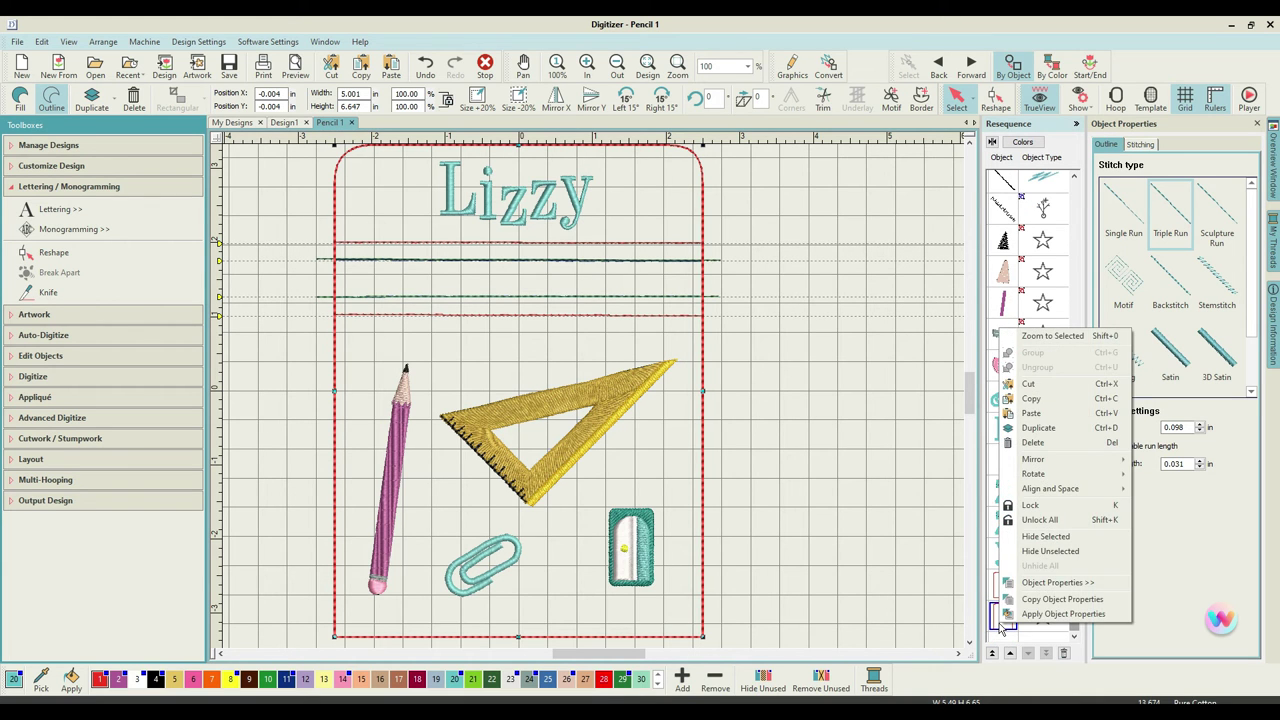
pyautogui.click(905, 590)
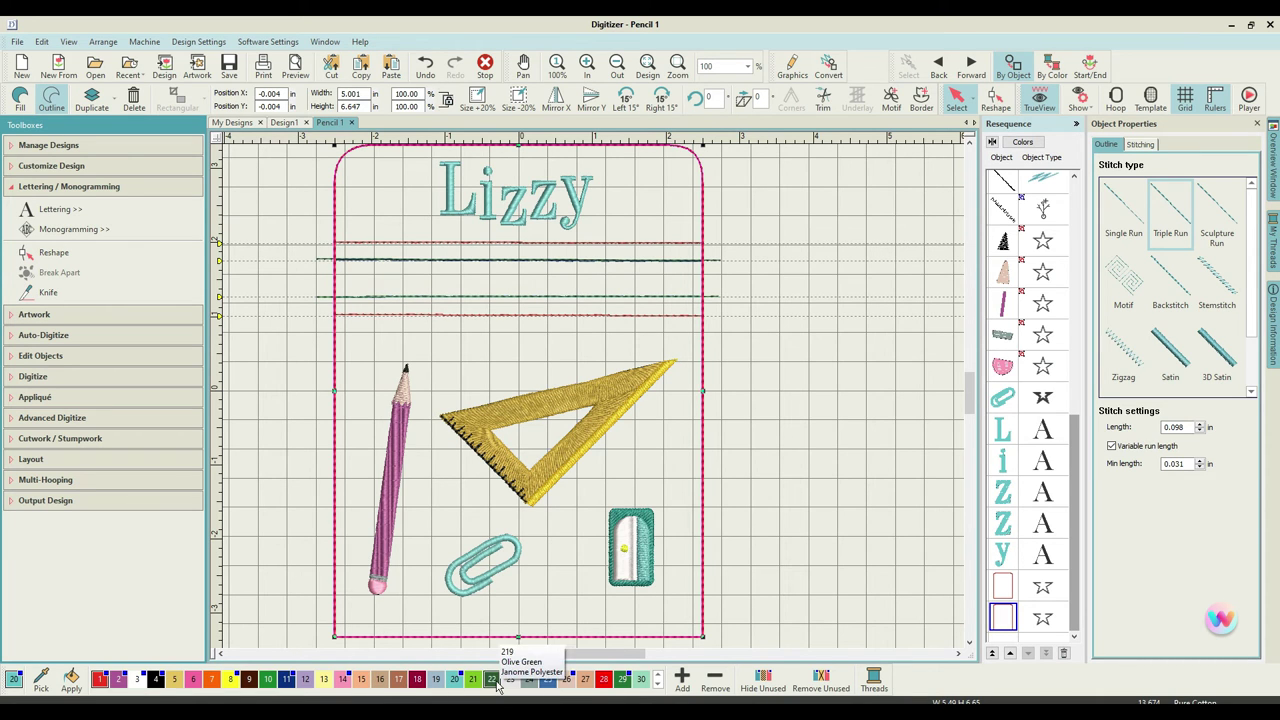
pyautogui.click(493, 680)
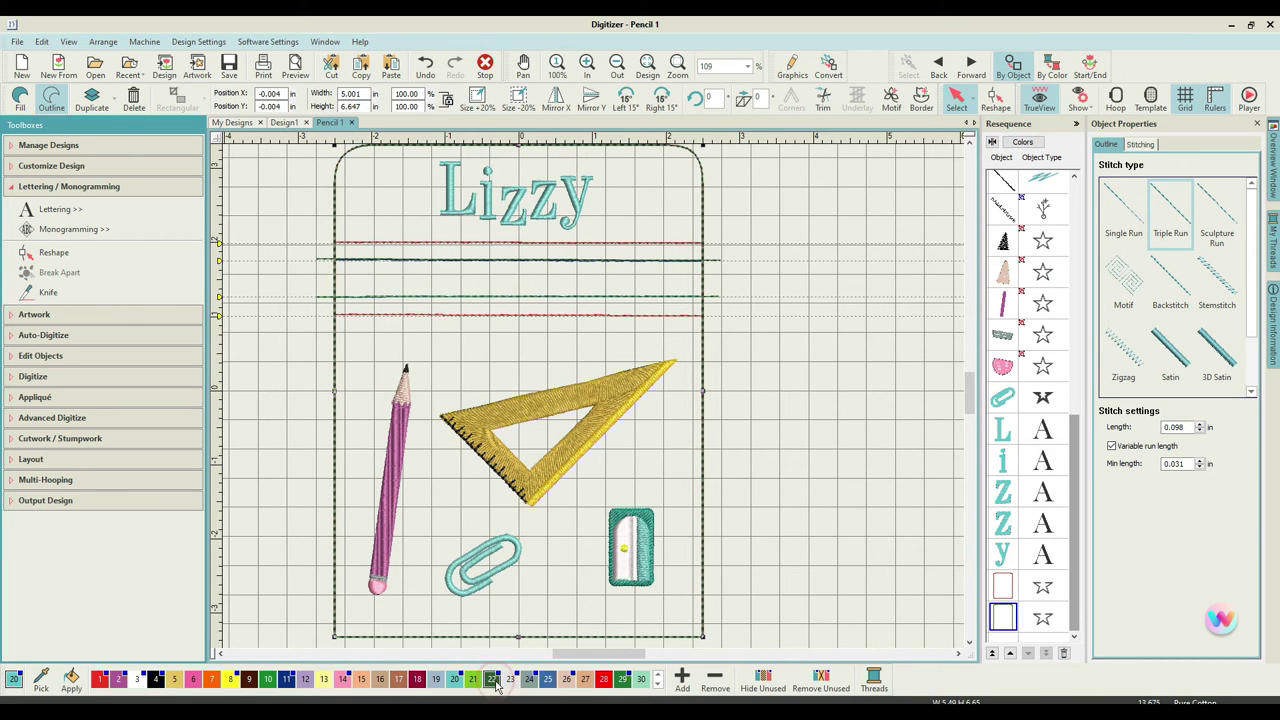
pyautogui.click(1001, 618)
# Step: Bring up the Edit Objects tools and select the triple-run outline copy
pyautogui.click(81, 357)
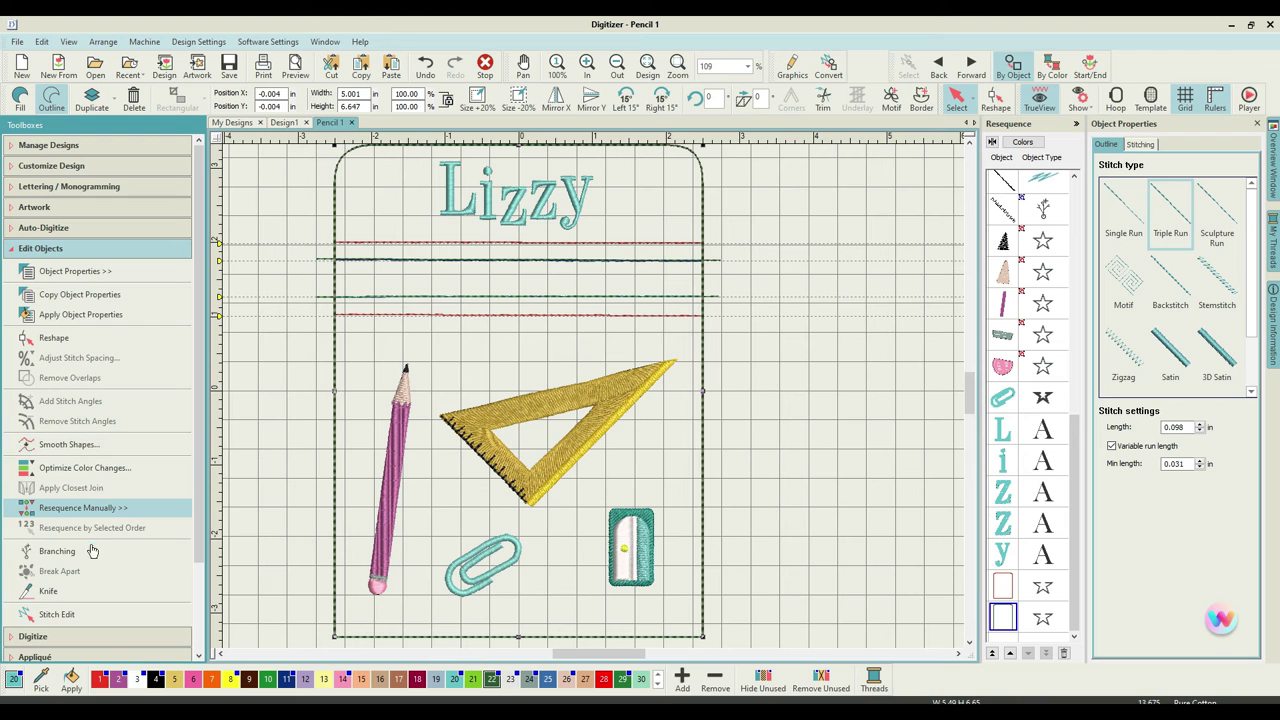
pyautogui.click(40, 592)
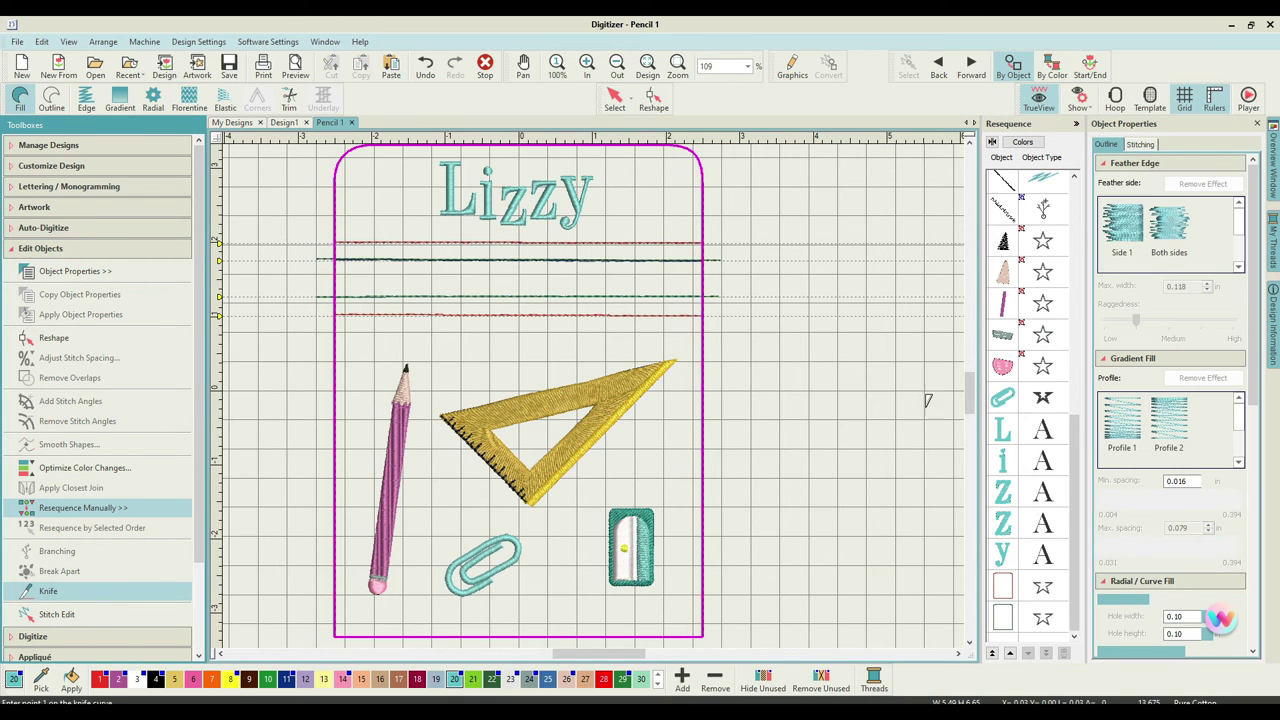
pyautogui.moveTo(970, 400); pyautogui.dragTo(970, 426)
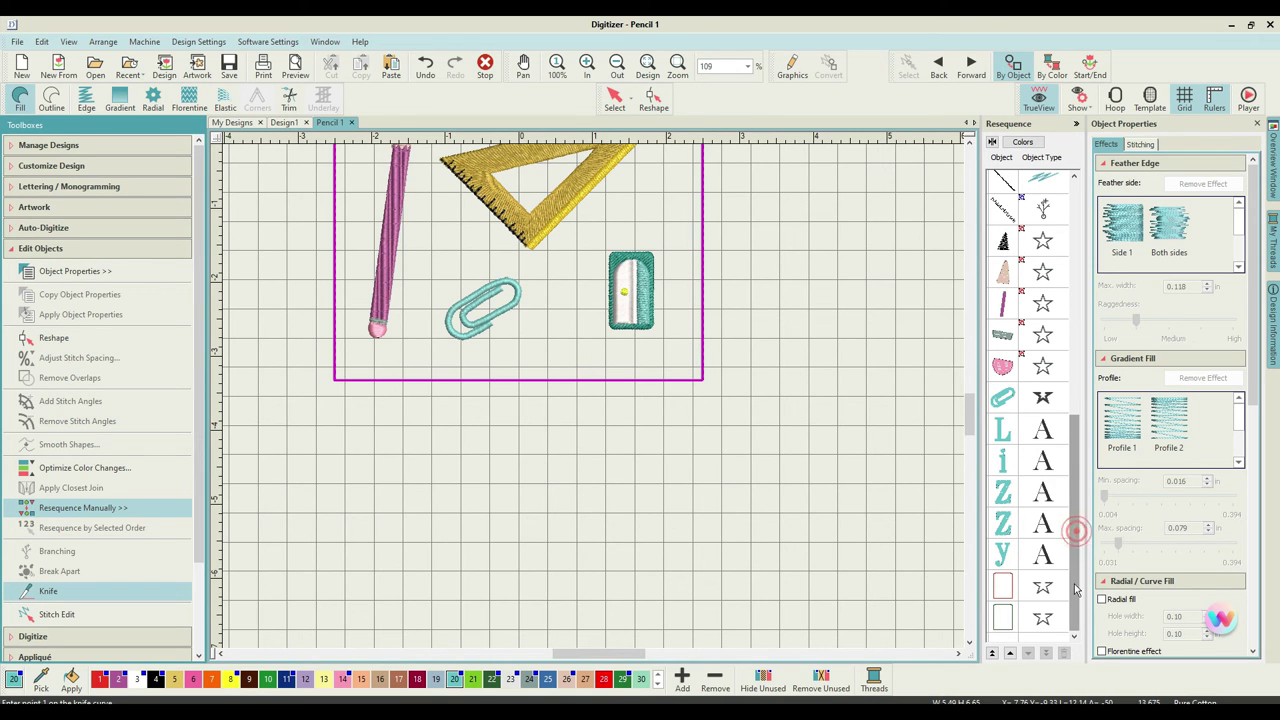
pyautogui.click(1003, 615)
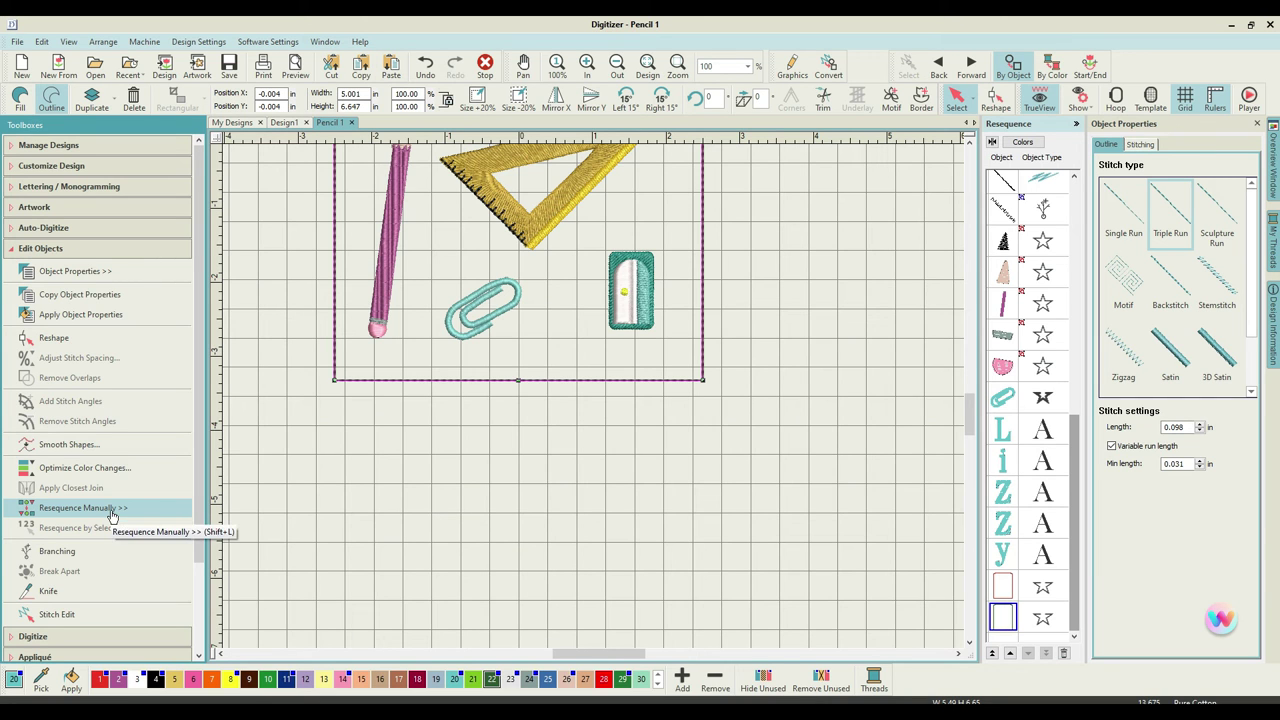
# Step: Knife-cut the outline across its bottom edge at the first point
pyautogui.click(88, 591)
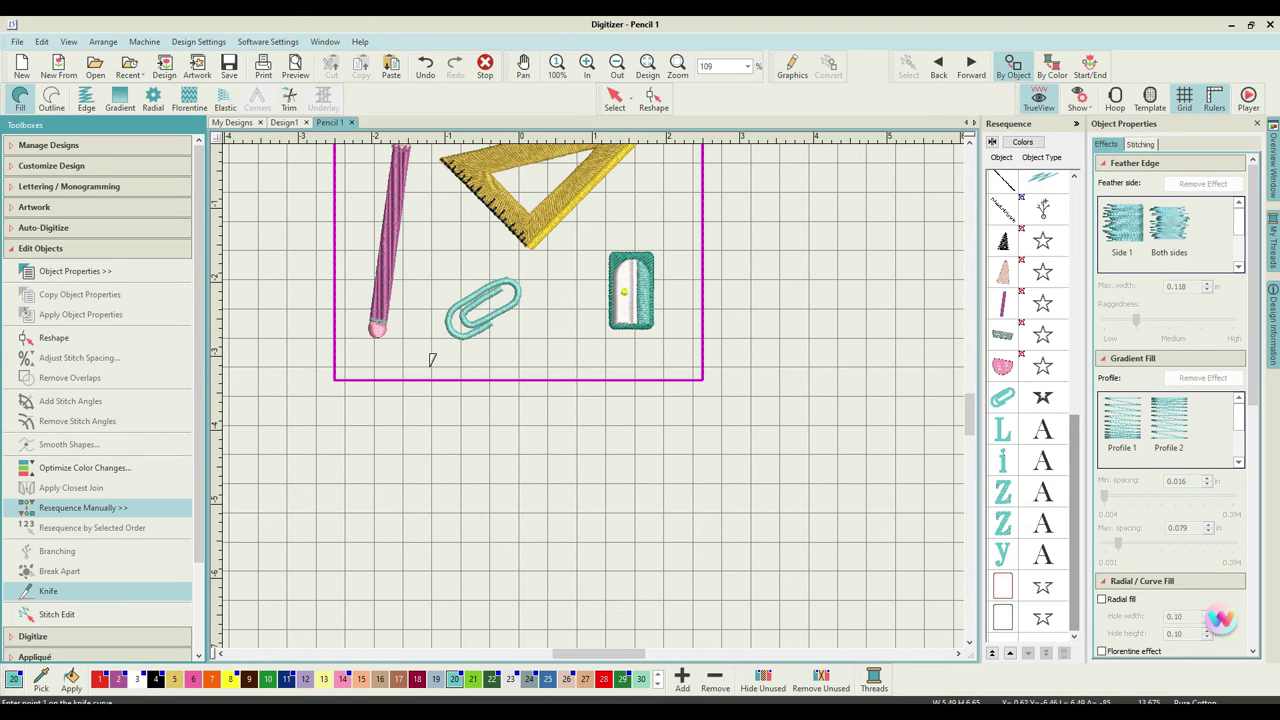
pyautogui.click(430, 367)
pyautogui.click(432, 404)
pyautogui.press('Return')
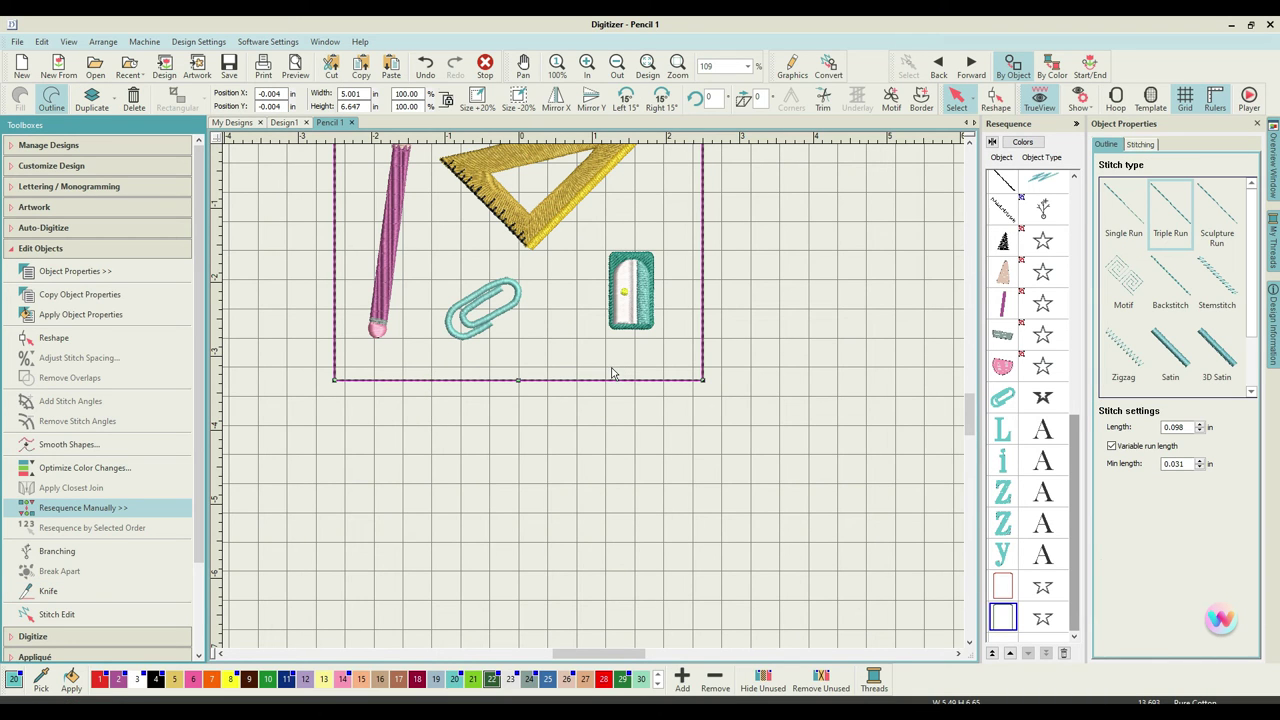
# Step: Make a second knife cut across the bottom edge further along, isolating a short section
pyautogui.click(605, 372)
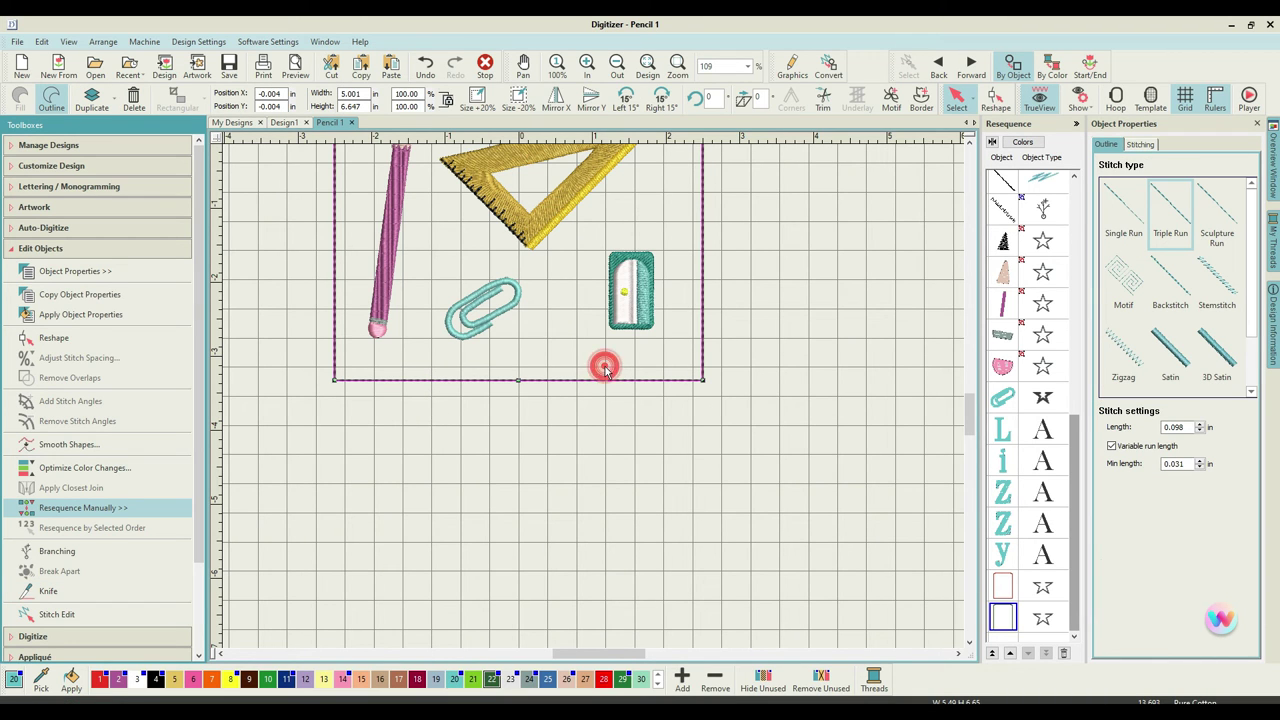
pyautogui.click(48, 590)
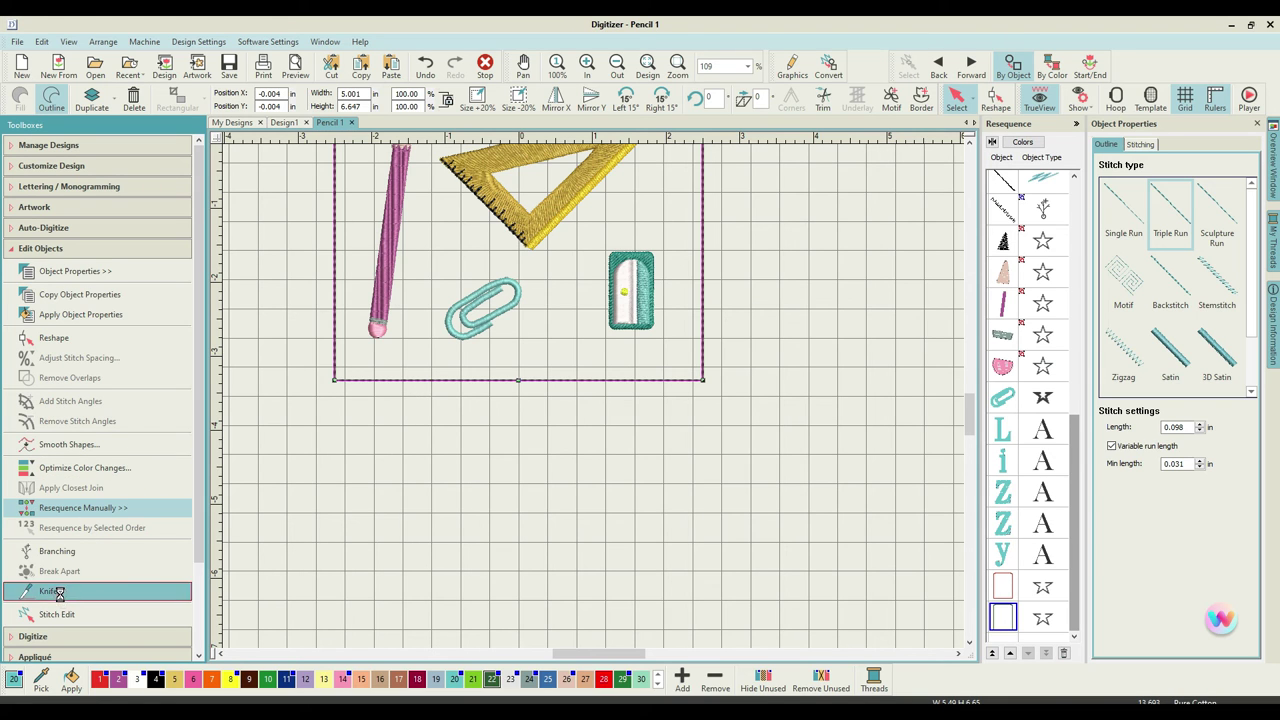
pyautogui.click(605, 360)
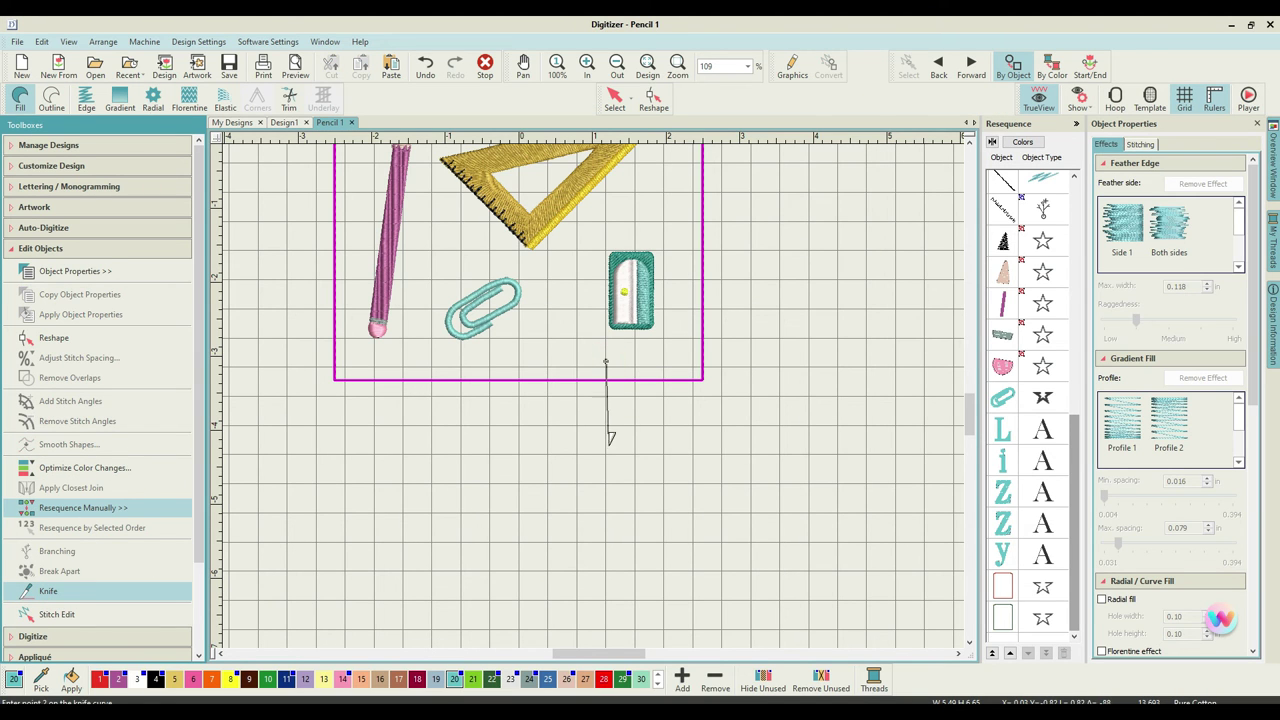
pyautogui.click(606, 401)
pyautogui.press('Return')
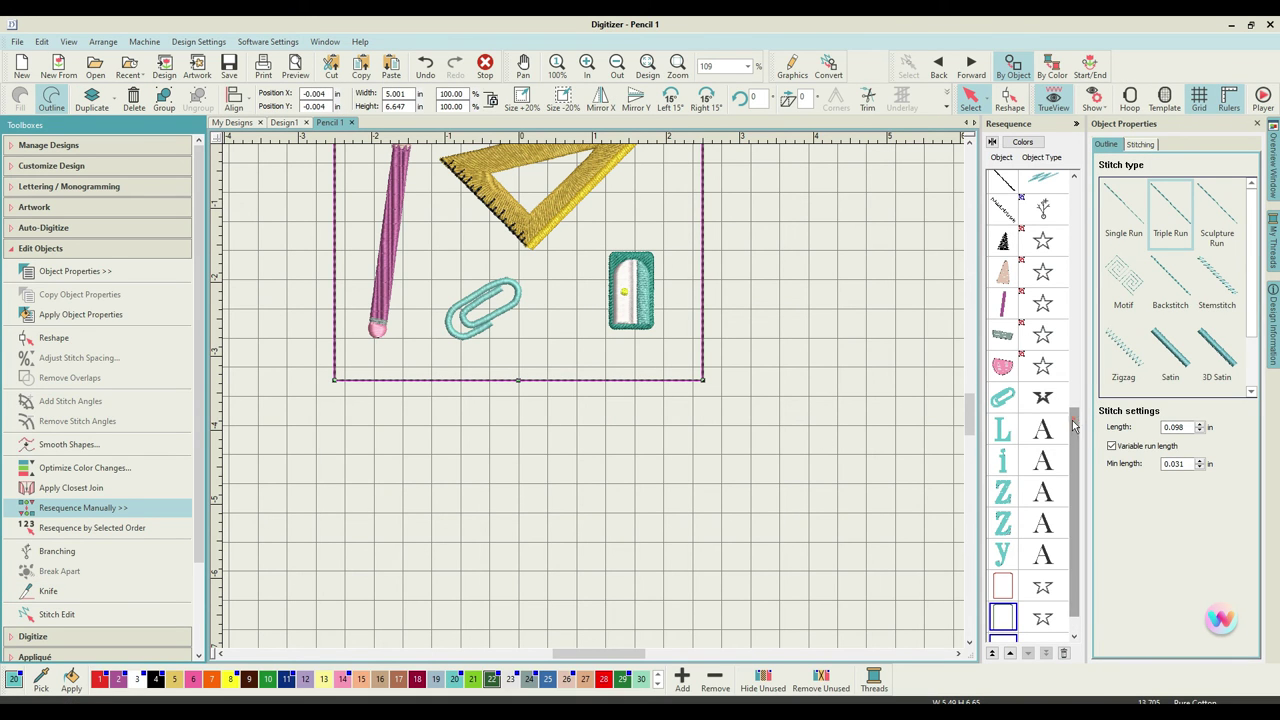
# Step: Delete the cut-off bottom-edge piece, leaving a turning gap in the green outline
pyautogui.moveTo(1073, 471); pyautogui.dragTo(1073, 483)
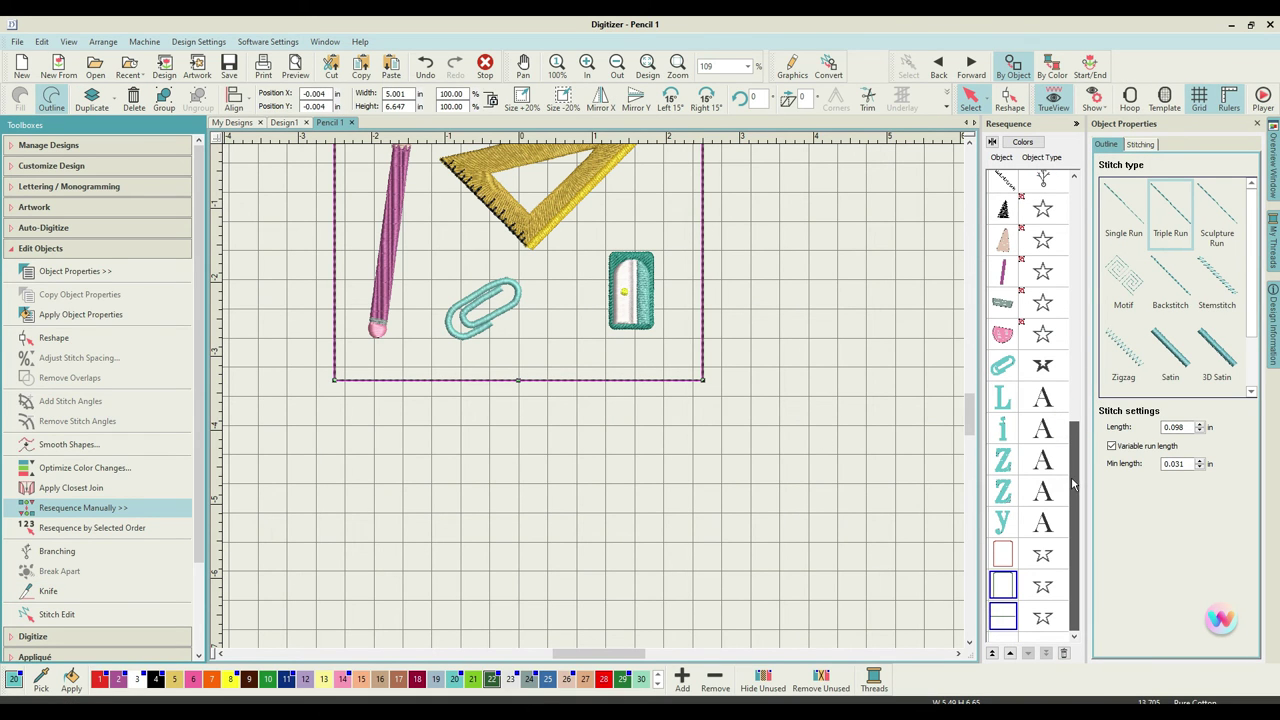
pyautogui.click(803, 500)
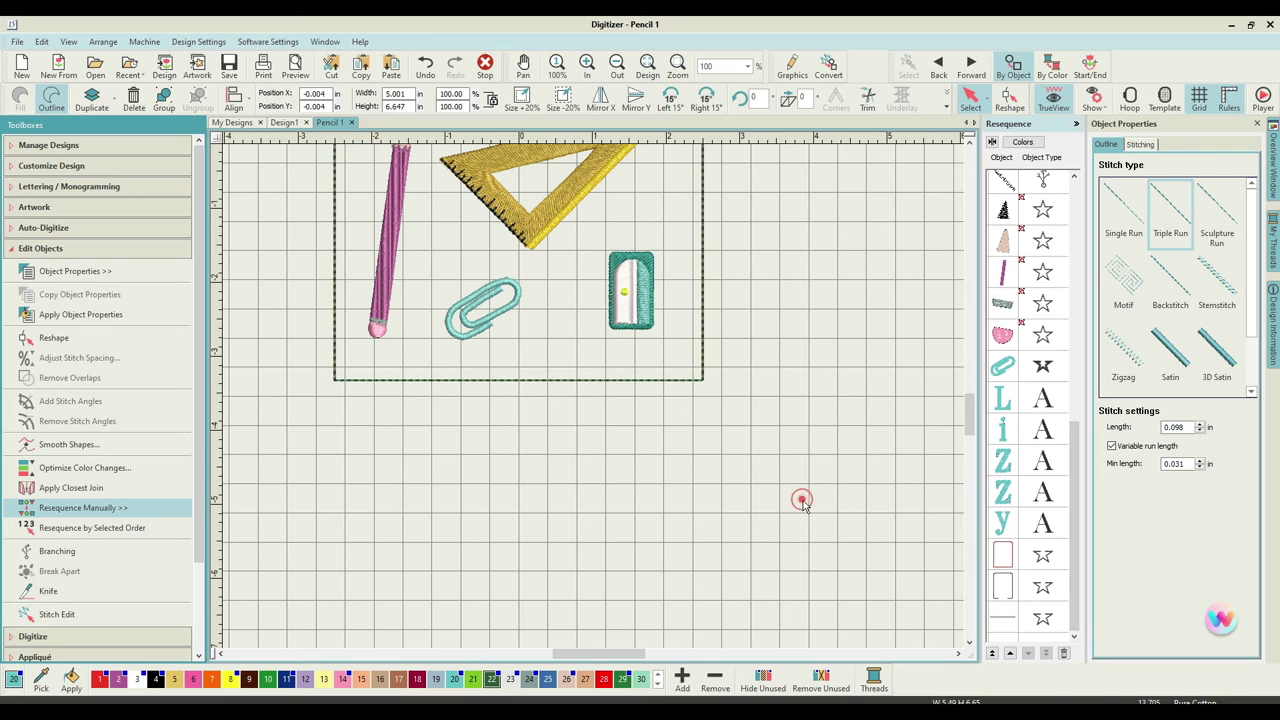
pyautogui.click(1008, 620)
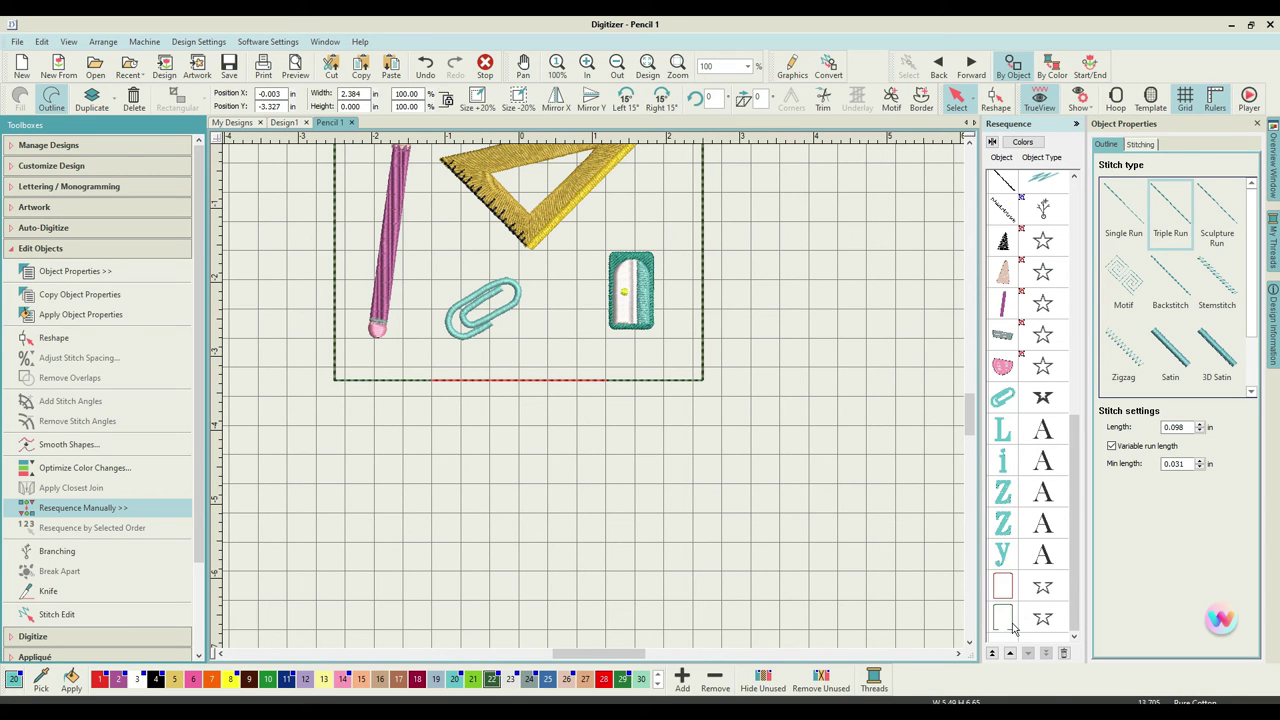
pyautogui.click(931, 610)
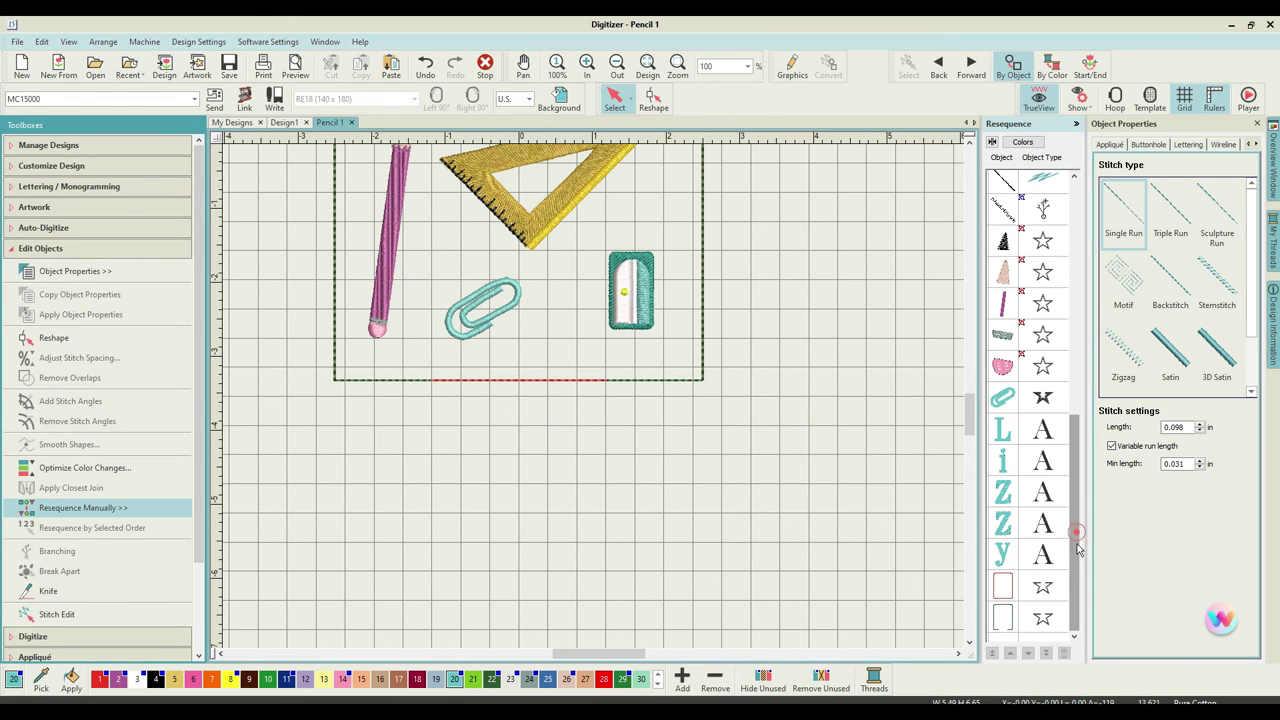
pyautogui.click(1003, 622)
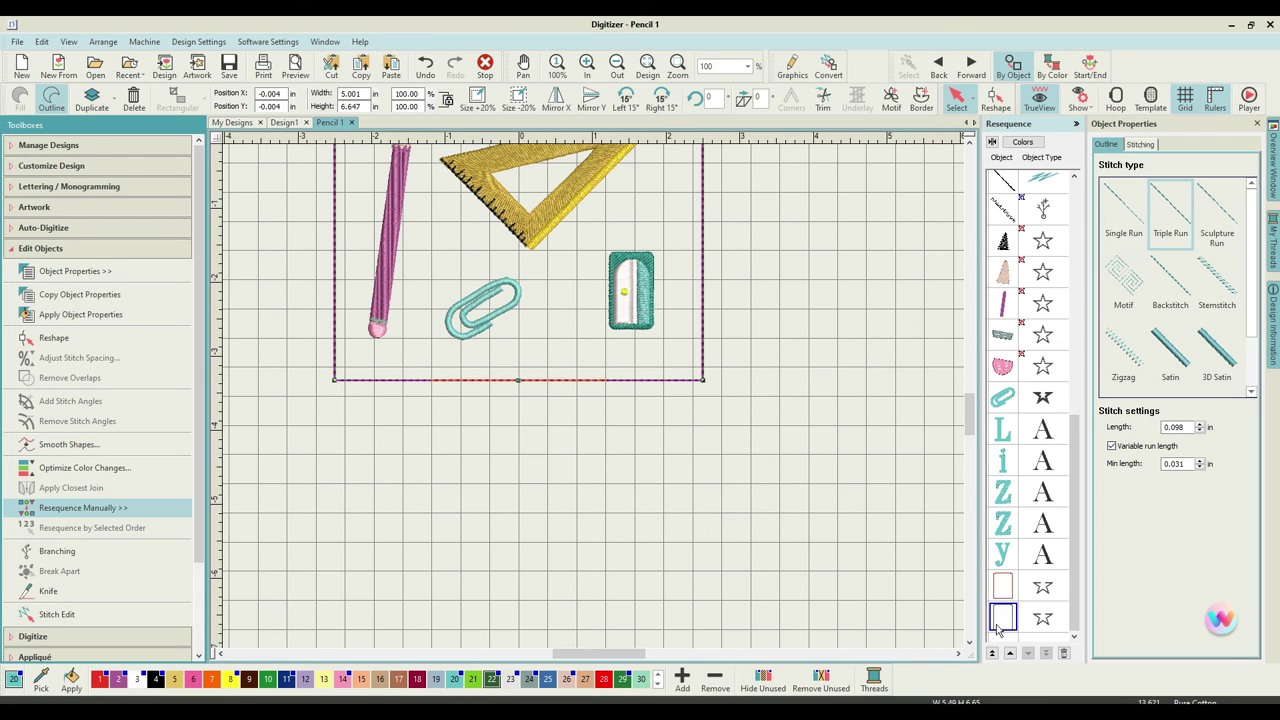
pyautogui.click(642, 521)
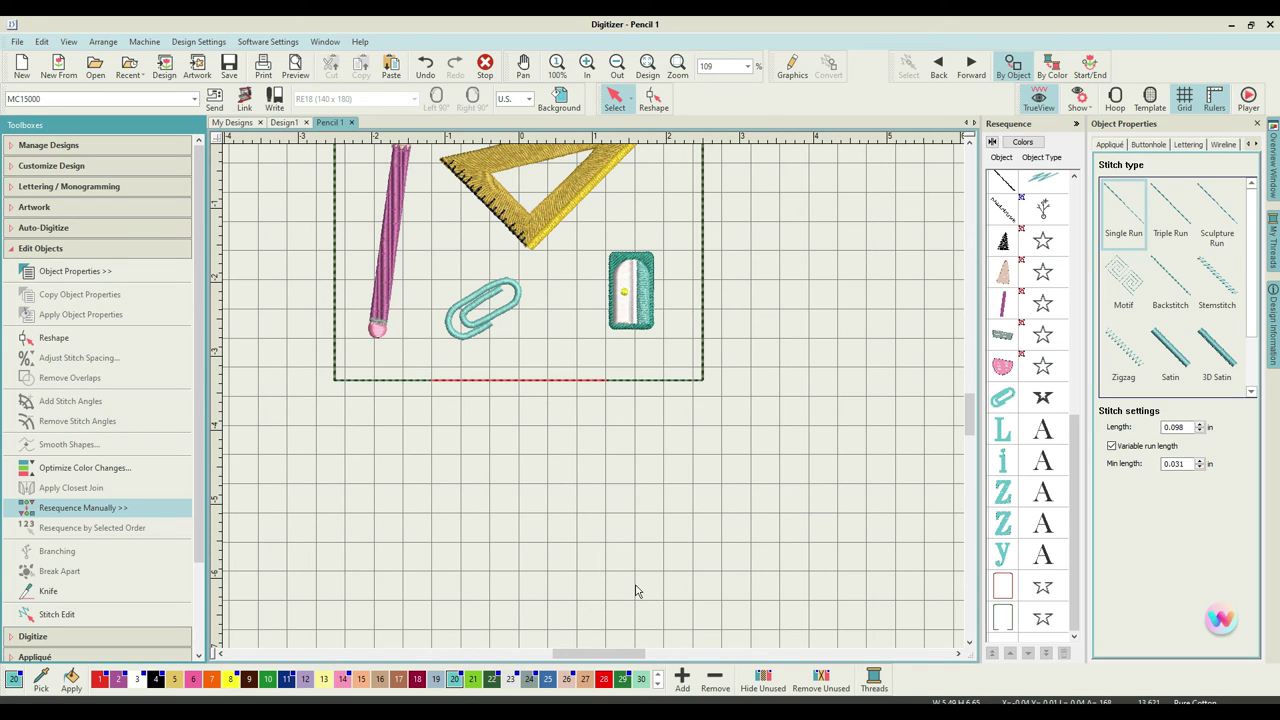
pyautogui.press('z')
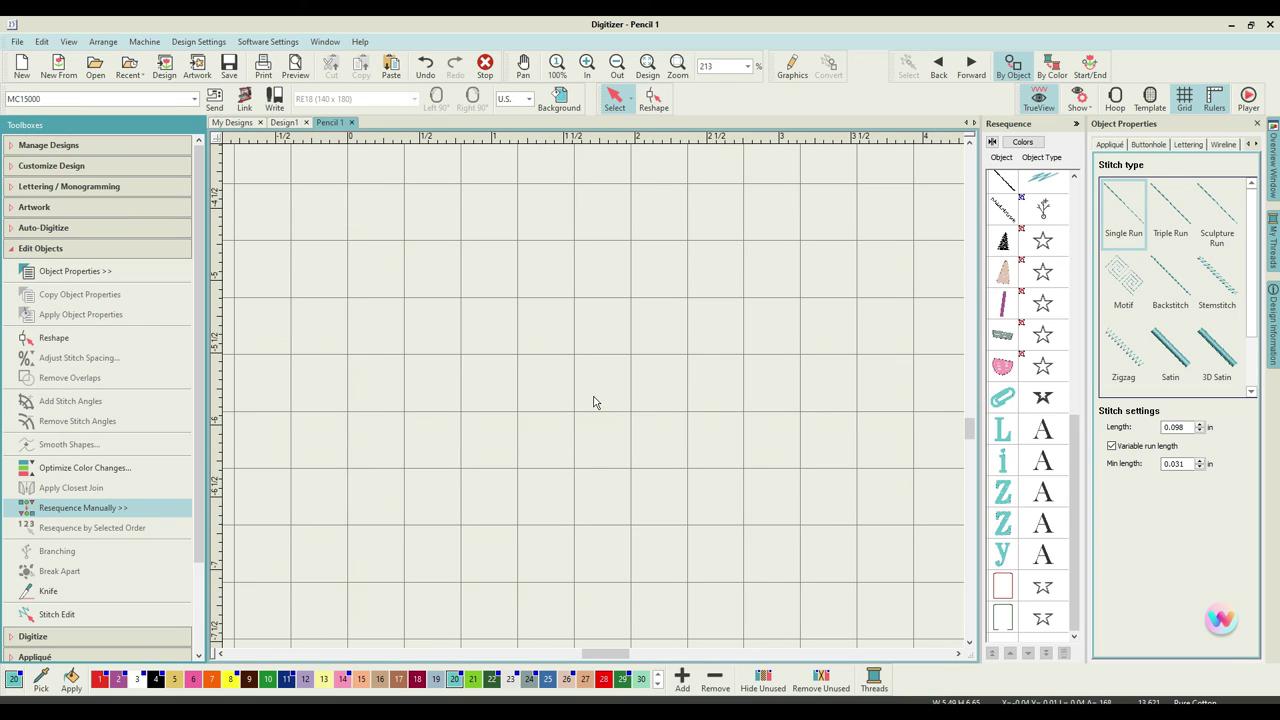
pyautogui.hotkey('shift', 'z')
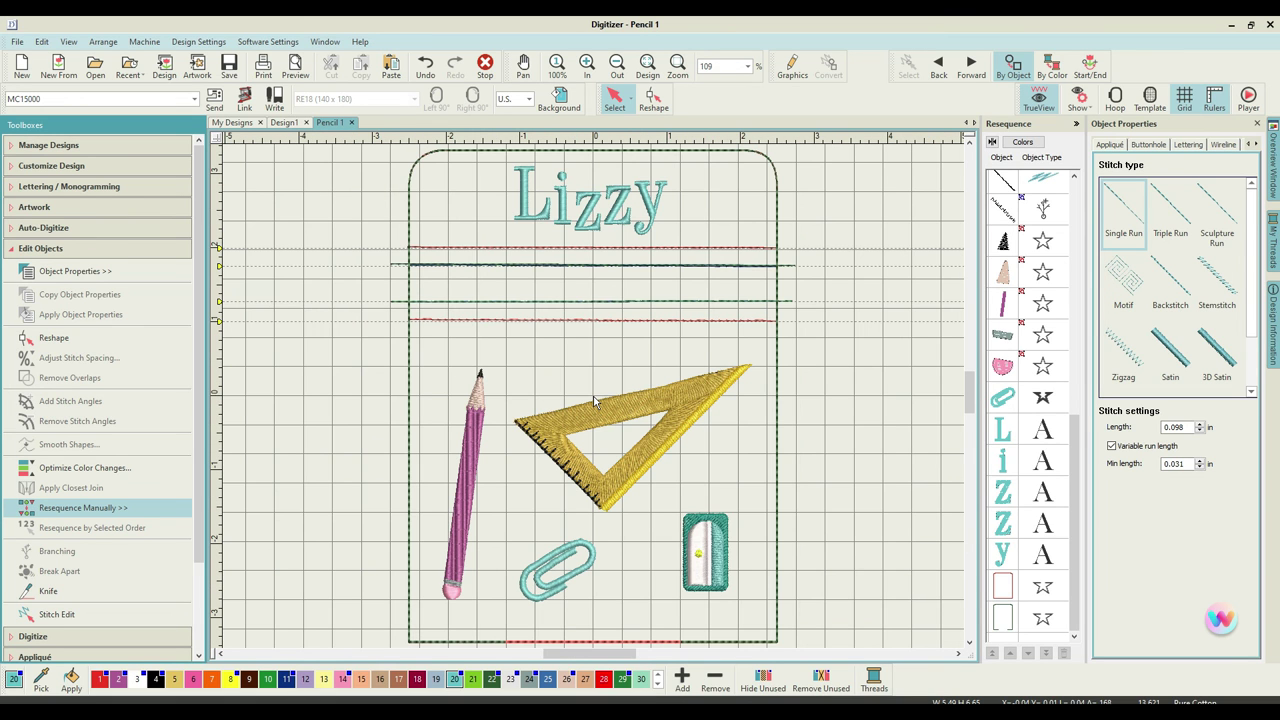
pyautogui.click(1249, 97)
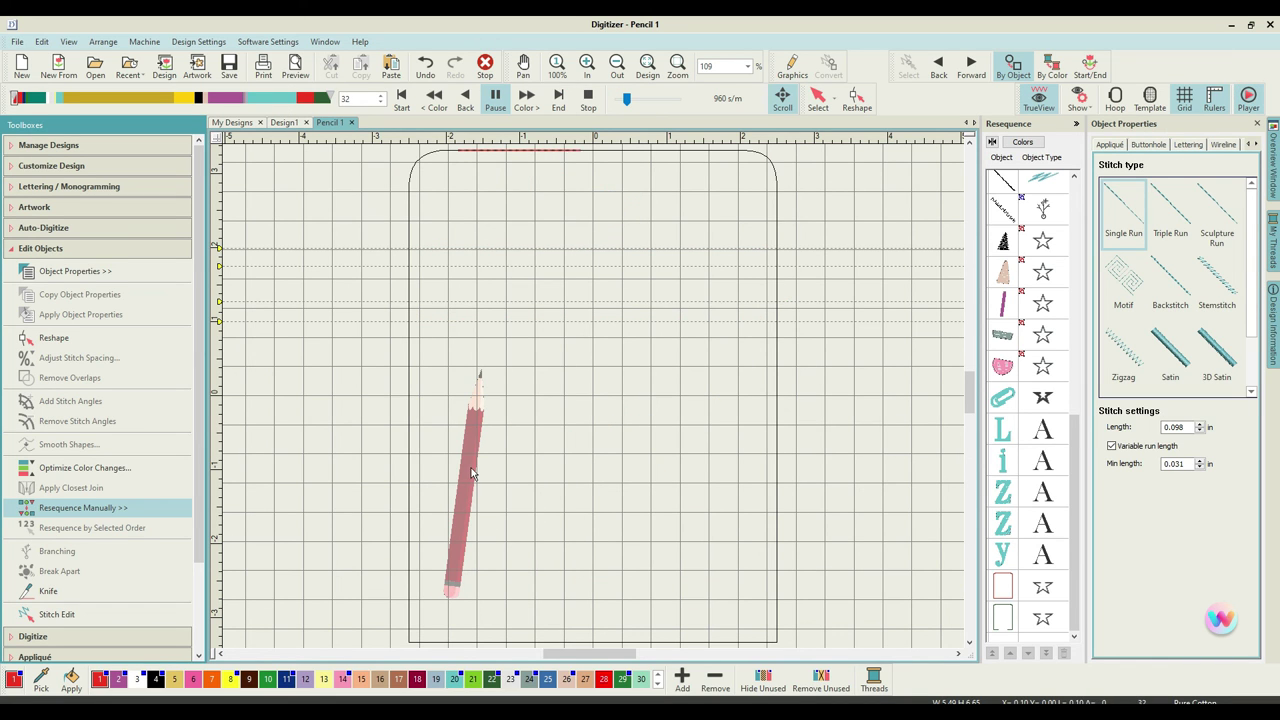
pyautogui.click(971, 384)
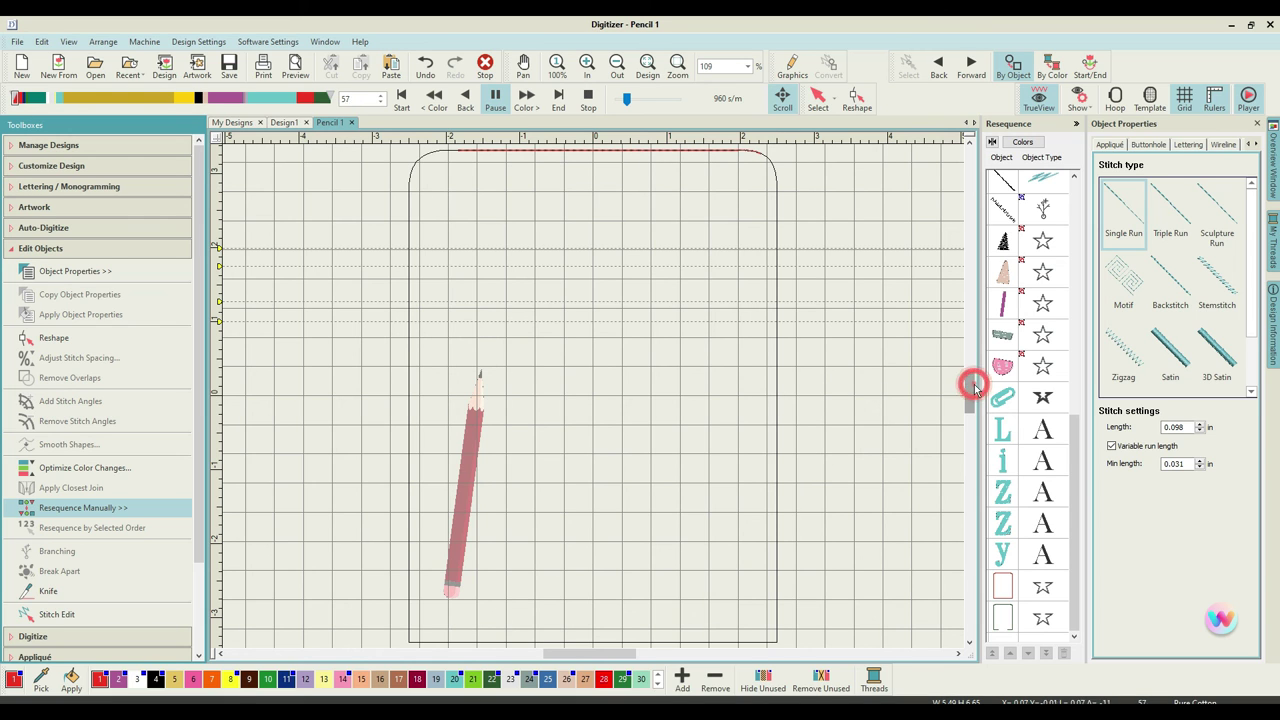
pyautogui.moveTo(627, 99); pyautogui.dragTo(671, 99)
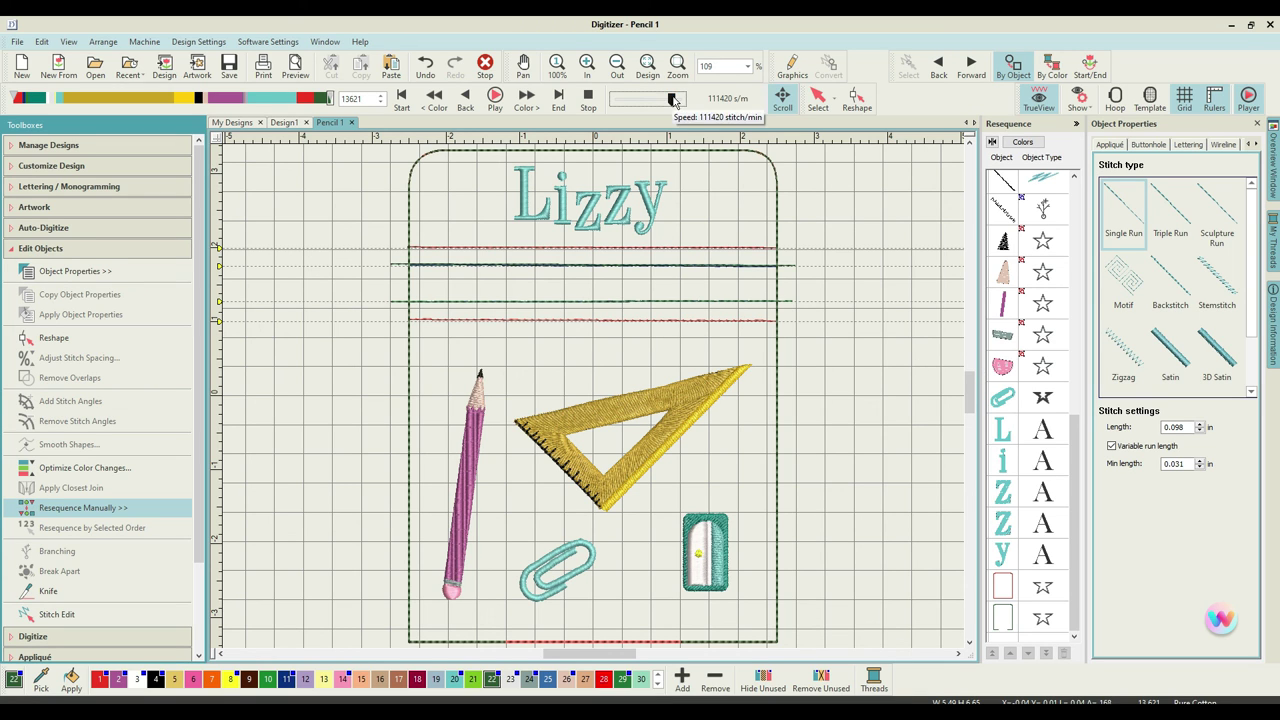
pyautogui.moveTo(667, 100); pyautogui.dragTo(642, 100)
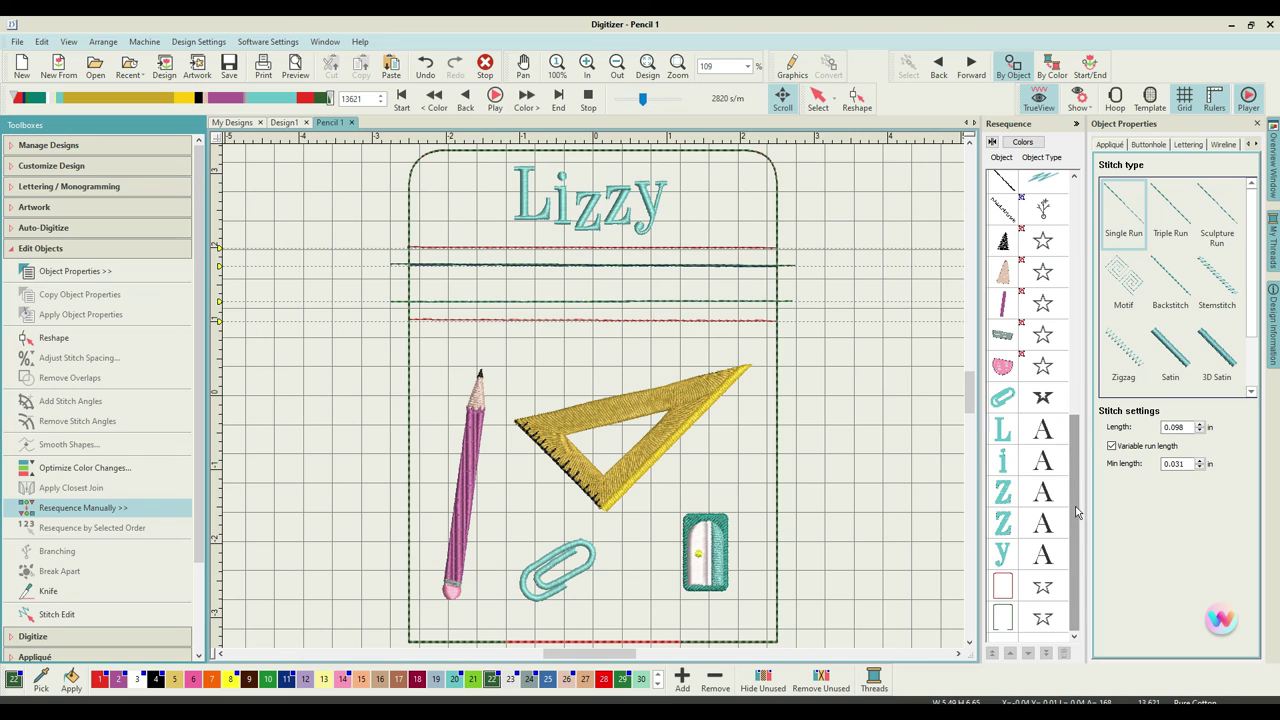
pyautogui.click(843, 484)
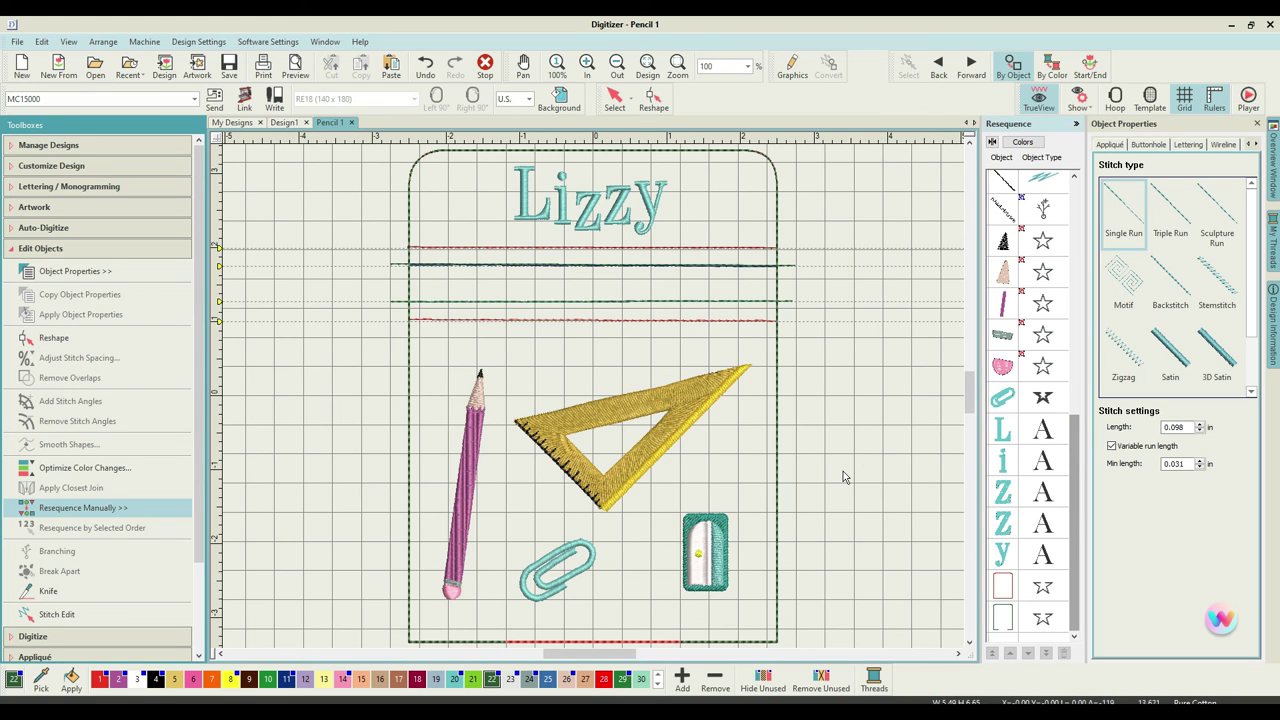